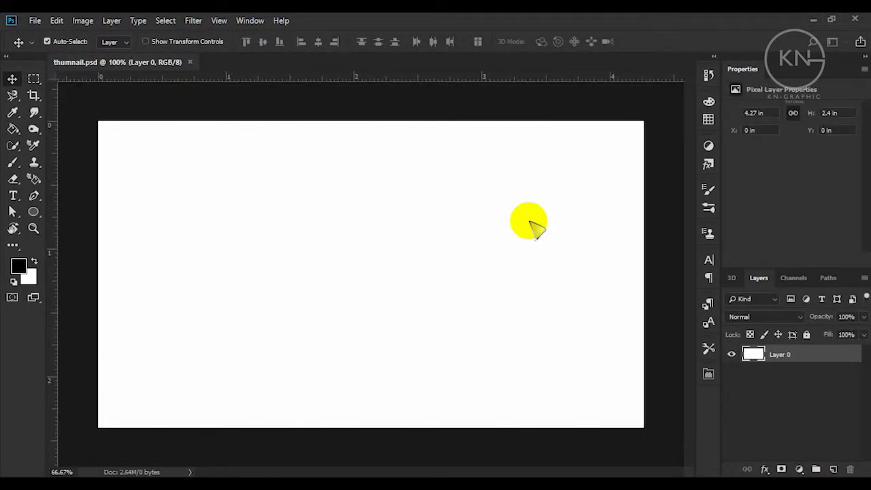
Place the empty-street-sidewalk-front-wall image from the Saved Pictures folder on the canvas, scaled to about 192%
left_click(422, 451)
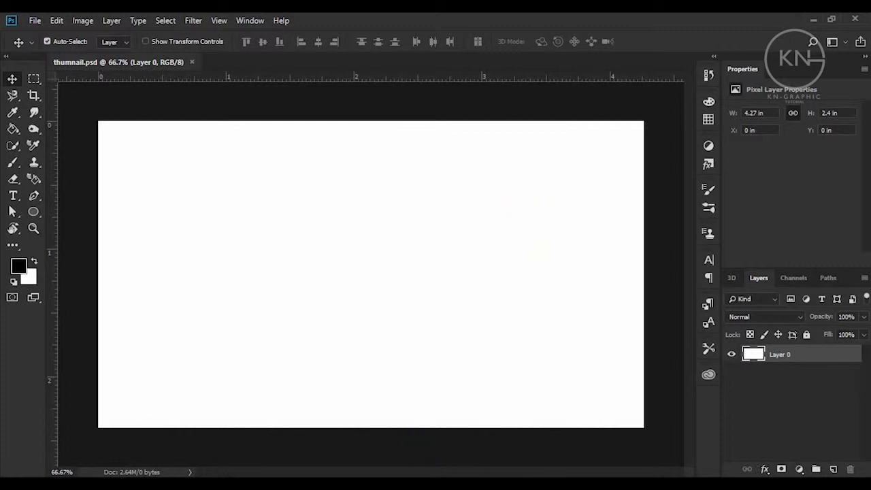
key("alt+Tab")
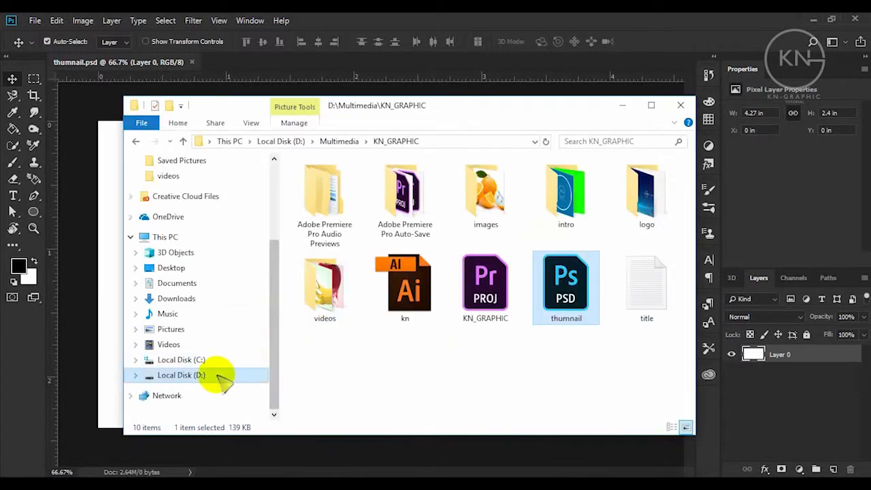
left_click(170, 329)
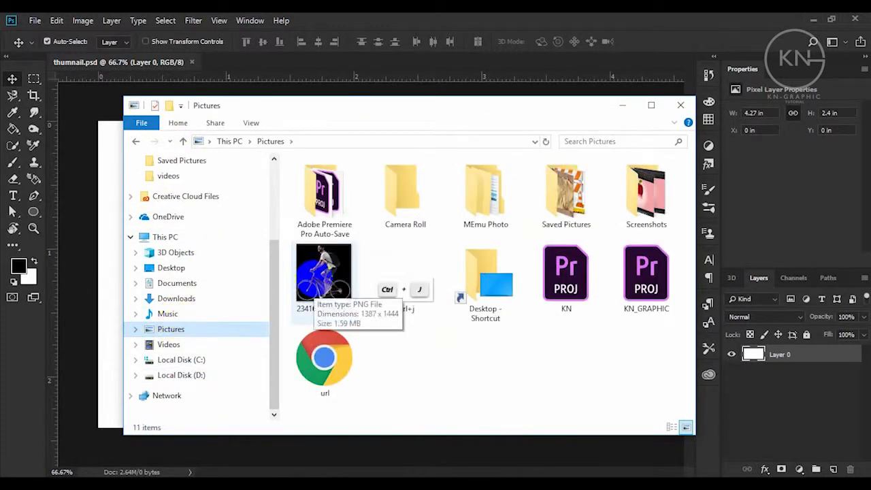
double_click(548, 204)
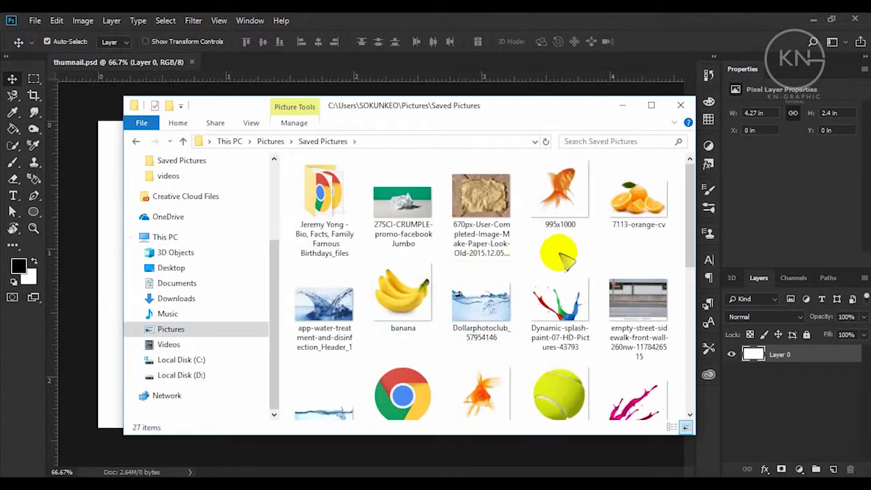
left_click(608, 299)
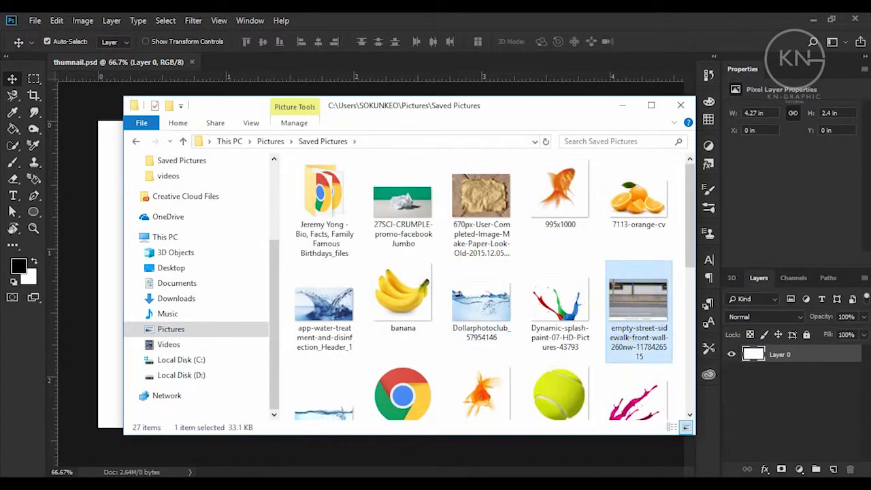
left_click(463, 455)
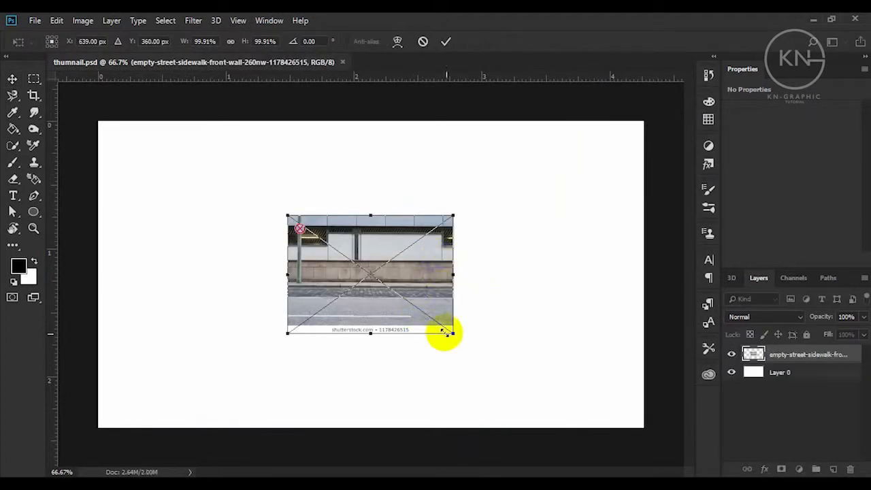
left_click_drag(448, 330, 524, 388)
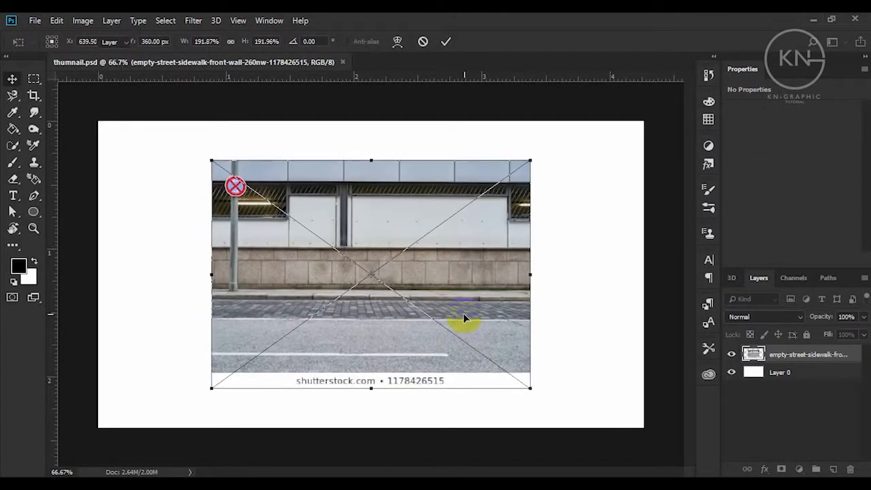
double_click(376, 296)
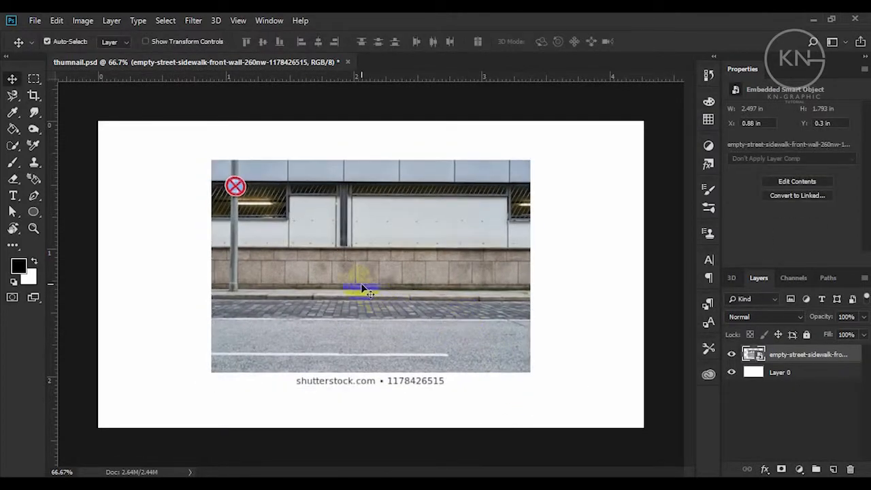
Rasterize the street layer and delete a rectangular area containing the asphalt road and watermark below the cobblestones
key("m")
mouse_move(180, 407)
left_mouse_down()
mouse_move(420, 400)
mouse_move(541, 325)
left_mouse_up()
key("Delete")
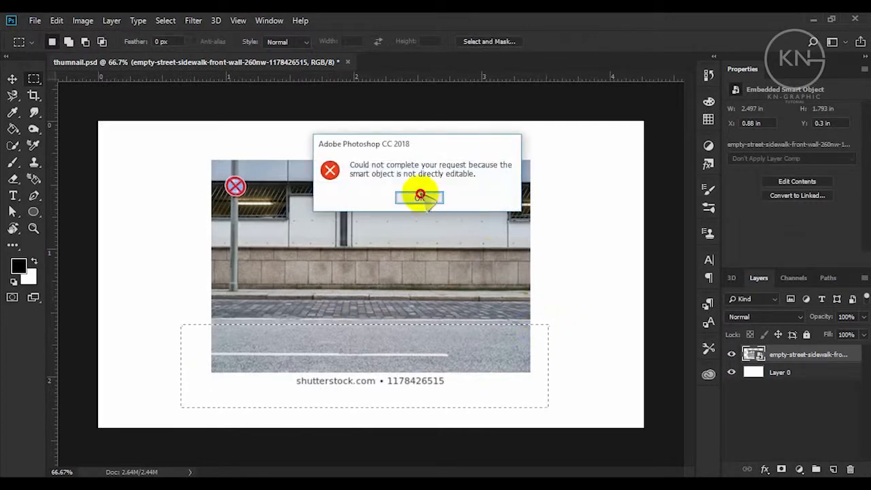
left_click(415, 199)
key("e")
left_click(412, 286)
left_click(419, 205)
key("Delete")
Delete the building and wall above the kerb with a rectangular selection, leaving only the pavement strip, and deselect
key("m")
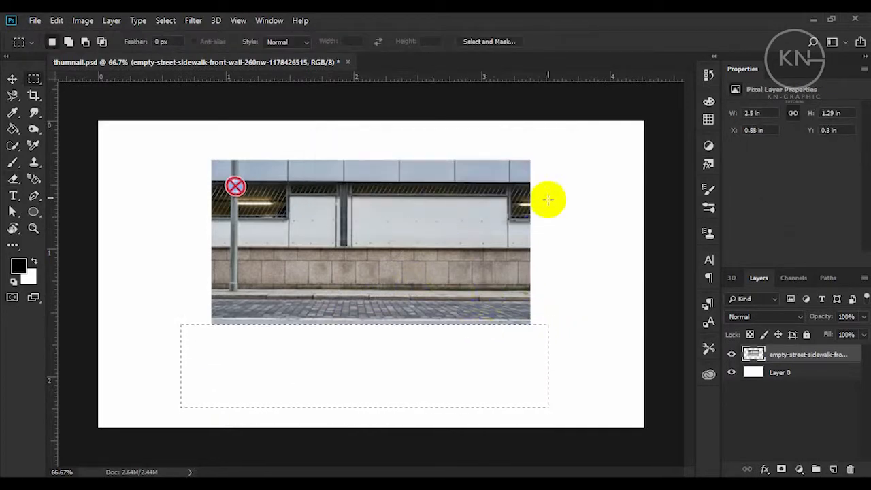
left_click_drag(547, 143, 195, 286)
key("Delete")
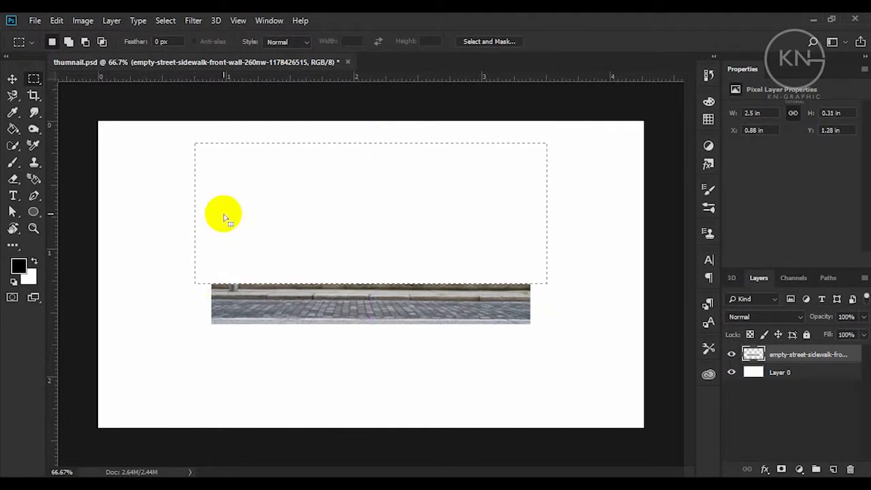
key("ctrl+d")
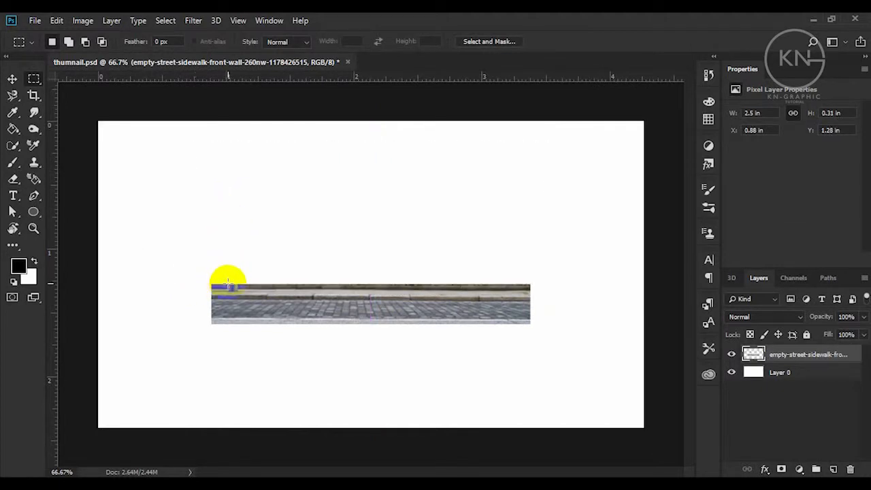
Fill the leftover signpost base on the pavement strip with Content-Aware at 100% opacity and deselect
left_click_drag(228, 284, 238, 291)
left_click(83, 21)
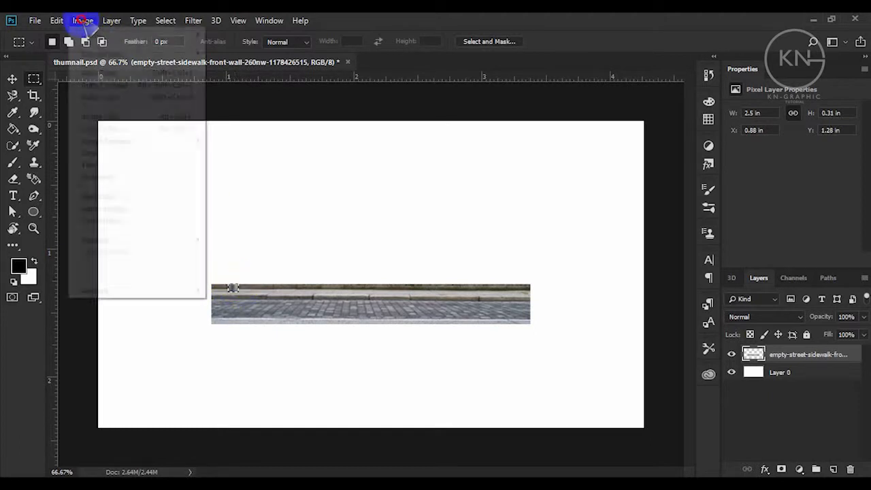
left_click(56, 21)
left_click(221, 217)
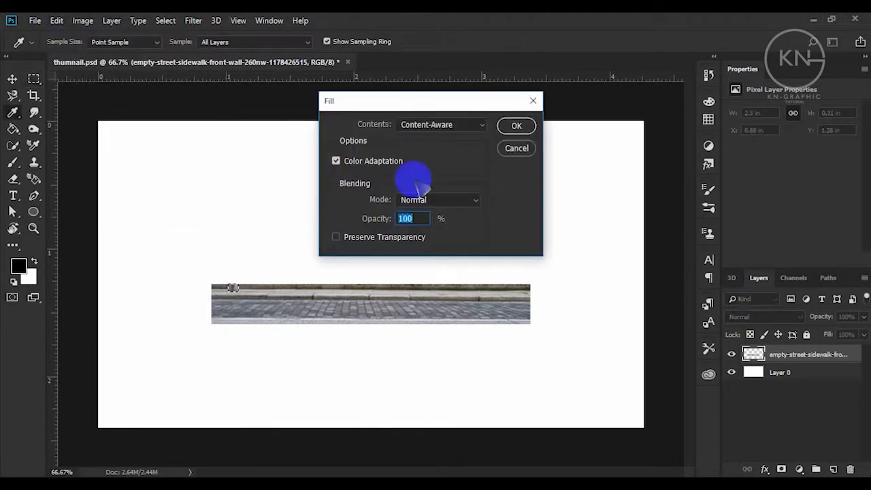
left_click(505, 123)
key("ctrl+d")
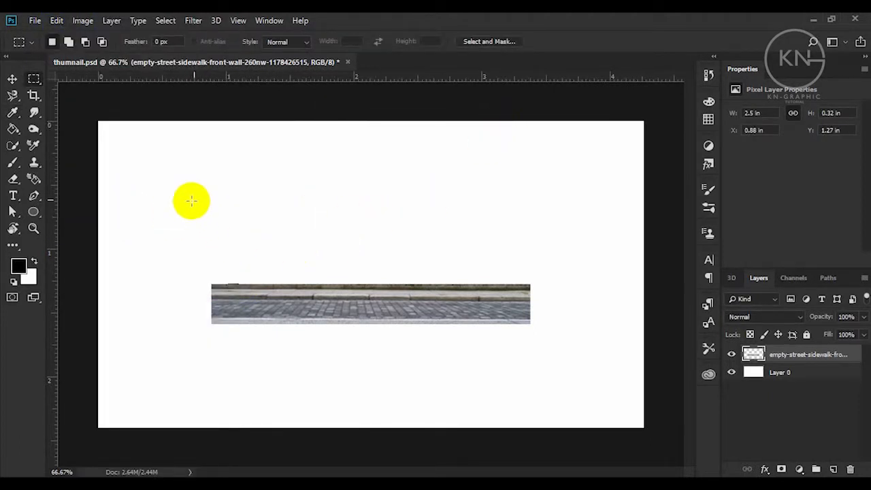
Move the pavement strip to the canvas's bottom edge and stretch it to the full canvas width, about 171% wide and 128% high
key("v")
key("ctrl+t")
left_click_drag(366, 315, 340, 412)
left_click_drag(258, 386, 257, 375)
left_click_drag(417, 402, 649, 397)
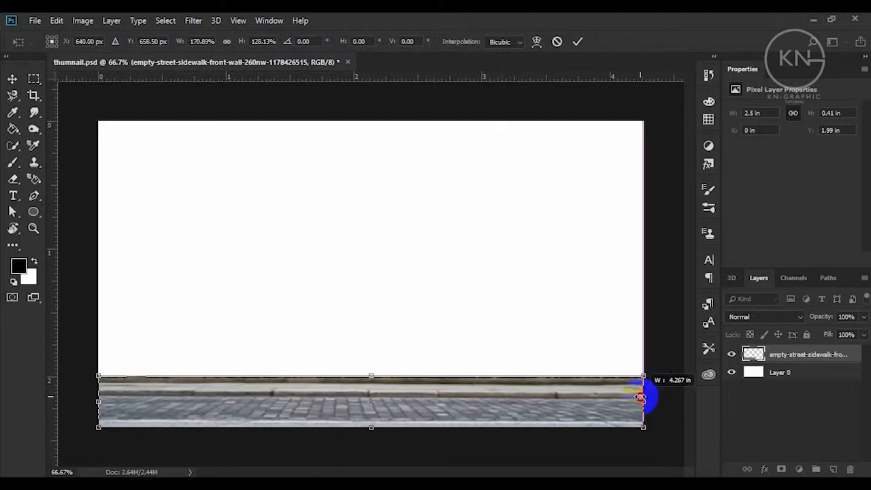
key("Return")
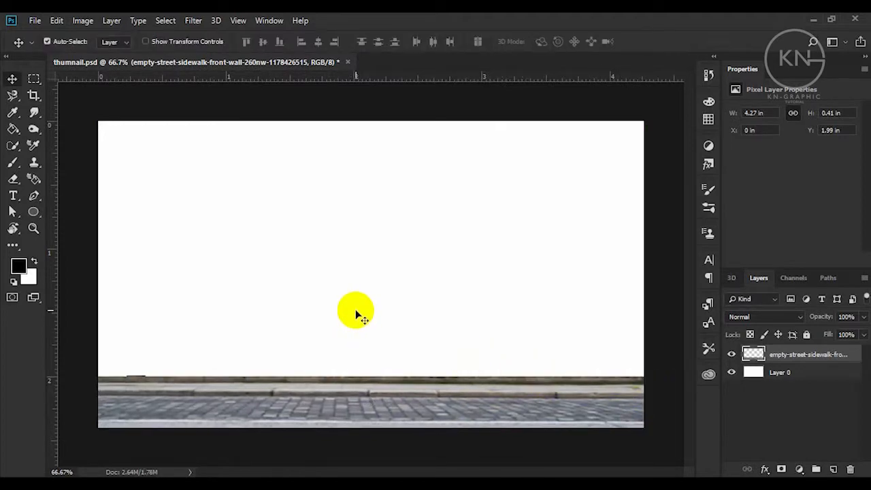
Place the sea image named unnamed, scale it to about 33% to span the canvas, and position it above the pavement
key("alt+Tab")
scroll(455, 287, "down", 5)
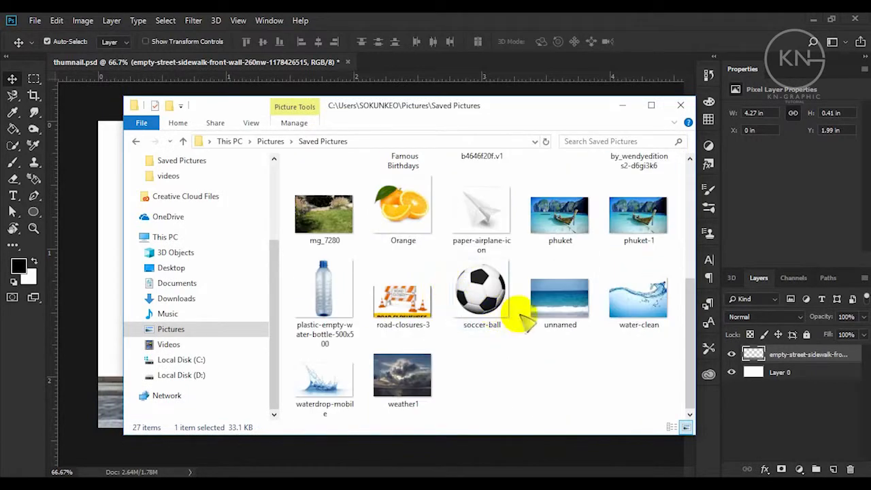
left_click_drag(564, 299, 431, 332)
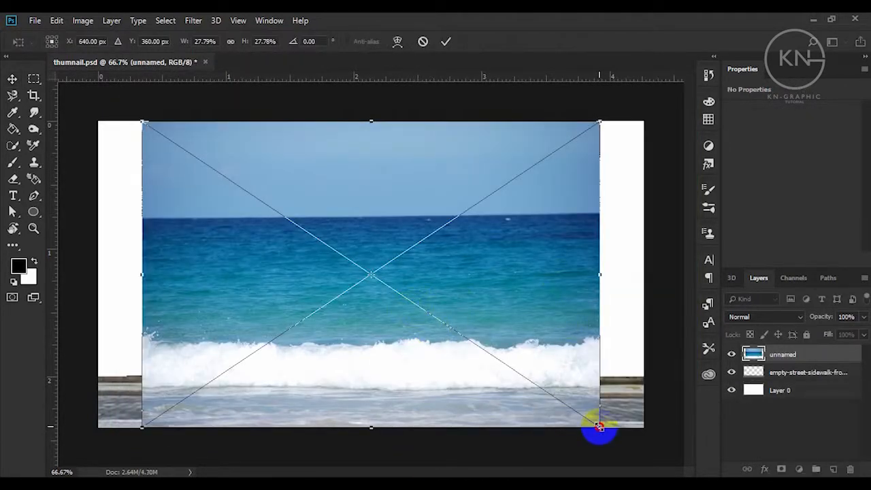
left_click_drag(599, 426, 632, 435)
left_click_drag(463, 300, 402, 301)
key("Return")
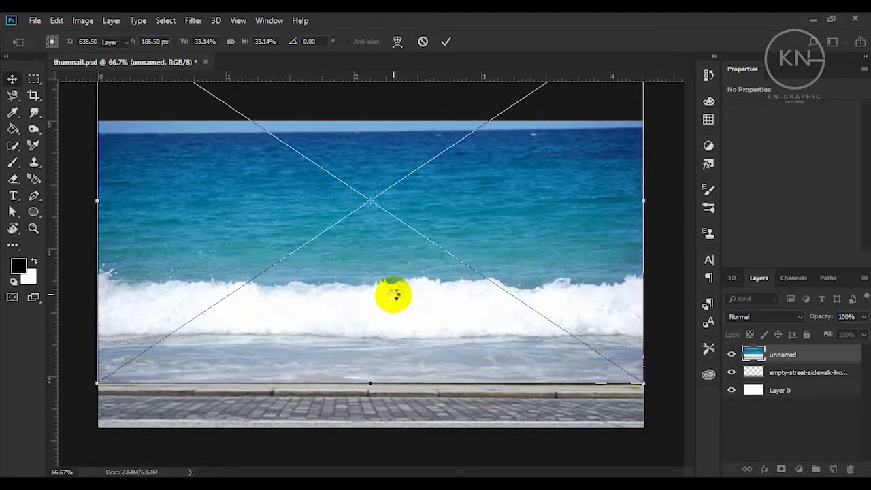
Outline the shallow water below the white wave with the Polygonal Lasso, rasterize the sea layer, delete the selected area and deselect
mouse_move(13, 93)
left_mouse_down()
mouse_move(33, 117)
mouse_move(41, 106)
left_mouse_up()
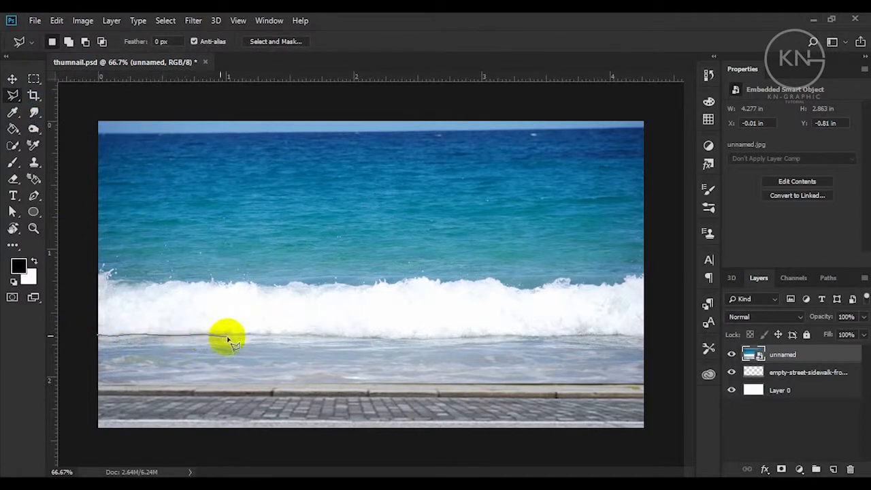
left_click(334, 336)
left_click(384, 338)
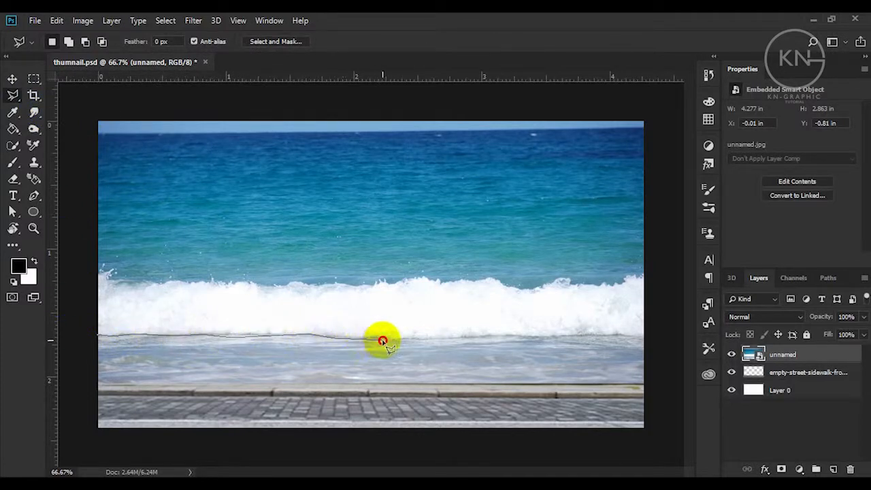
left_click(432, 339)
left_click(481, 337)
left_click(521, 334)
left_click(564, 334)
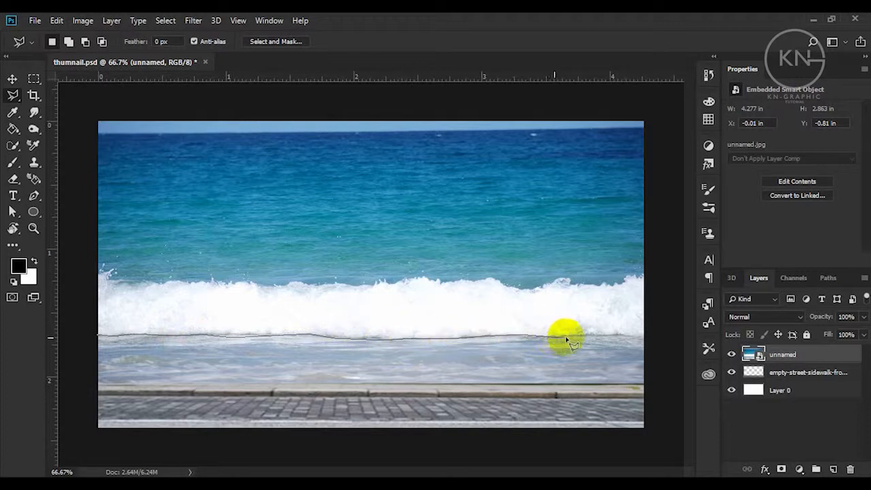
left_click(605, 334)
left_click(627, 335)
left_click(652, 336)
left_click(663, 436)
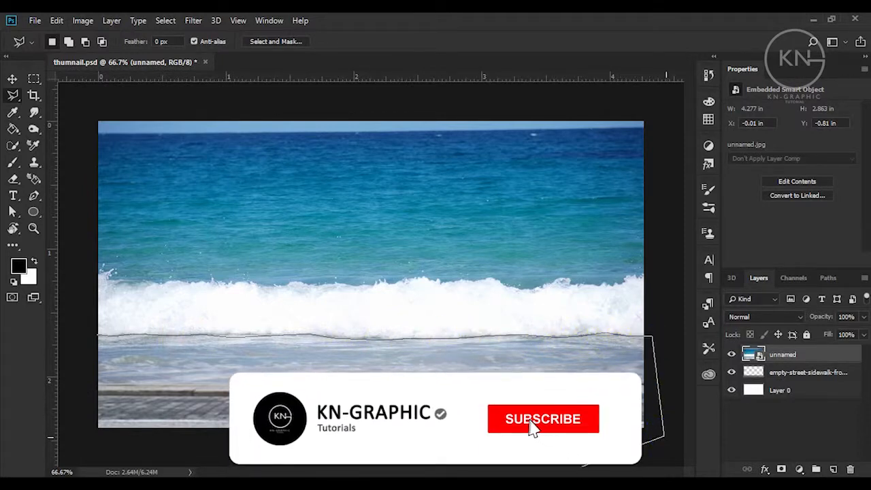
left_click(73, 438)
left_click(98, 339)
key("Delete")
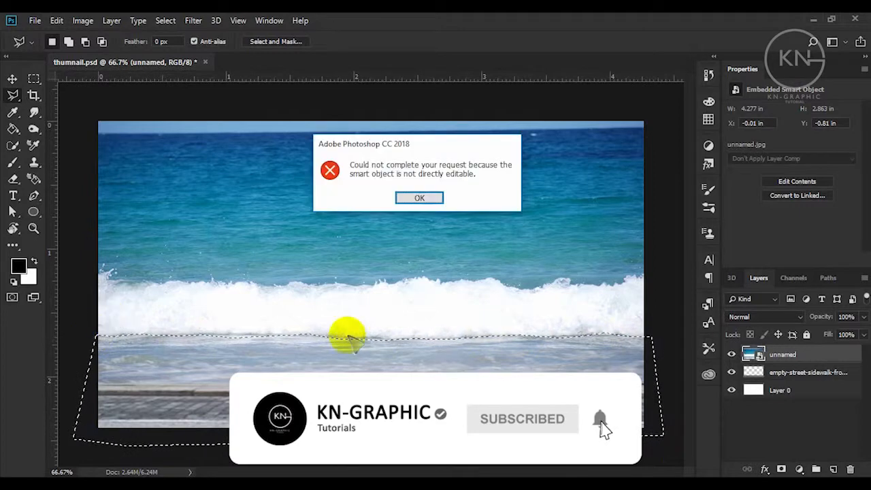
left_click(402, 197)
key("e")
left_click(407, 331)
left_click(425, 206)
key("Delete")
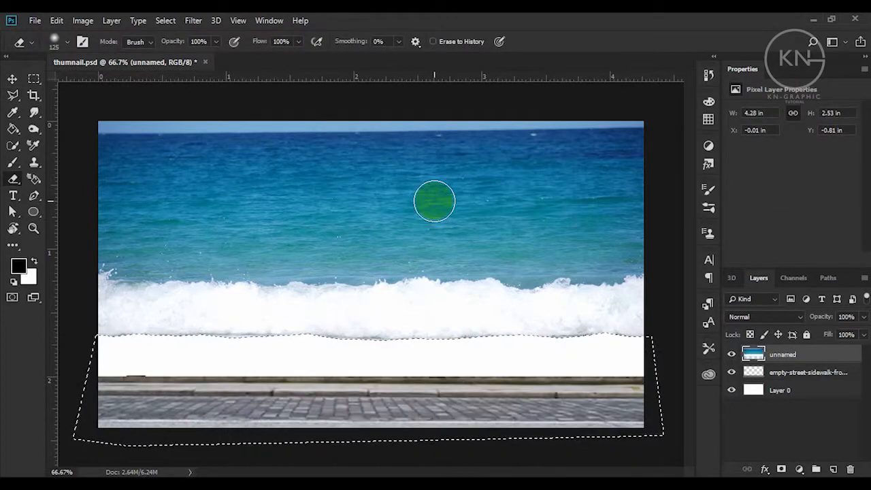
key("ctrl+d")
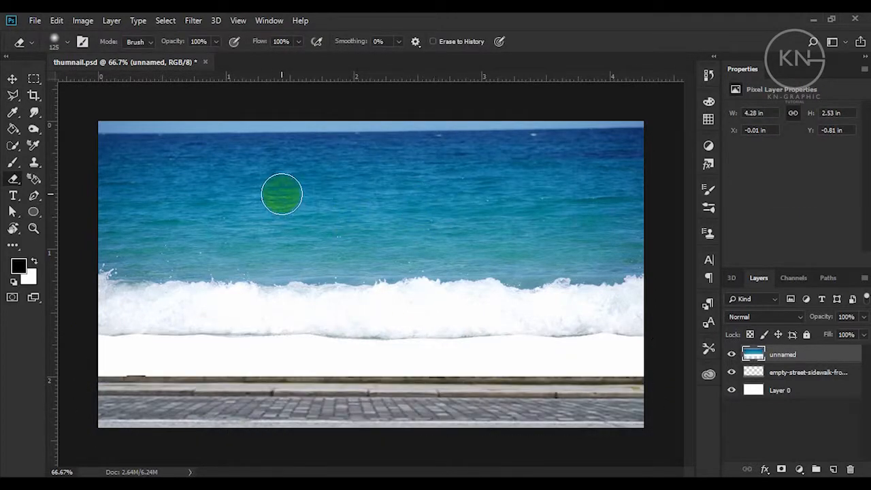
Add a new layer above the sea and sample a turquoise from the water as the foreground colour
key("v")
left_click(833, 470)
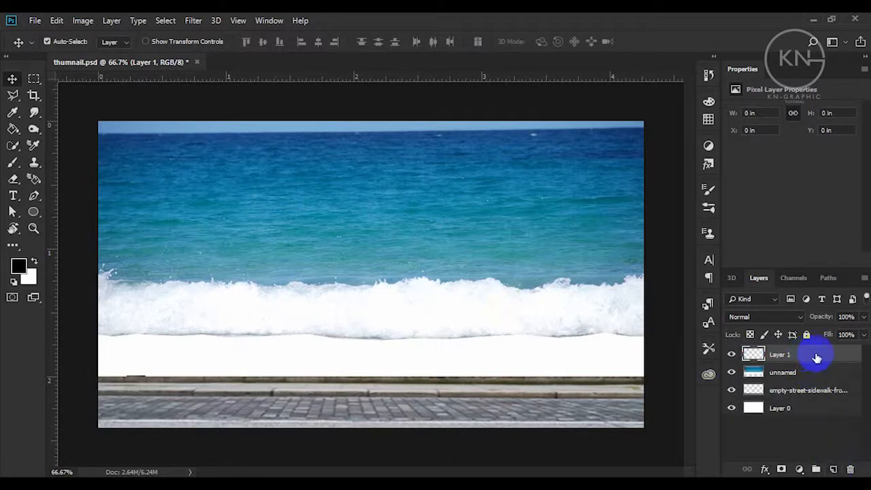
left_click(12, 112)
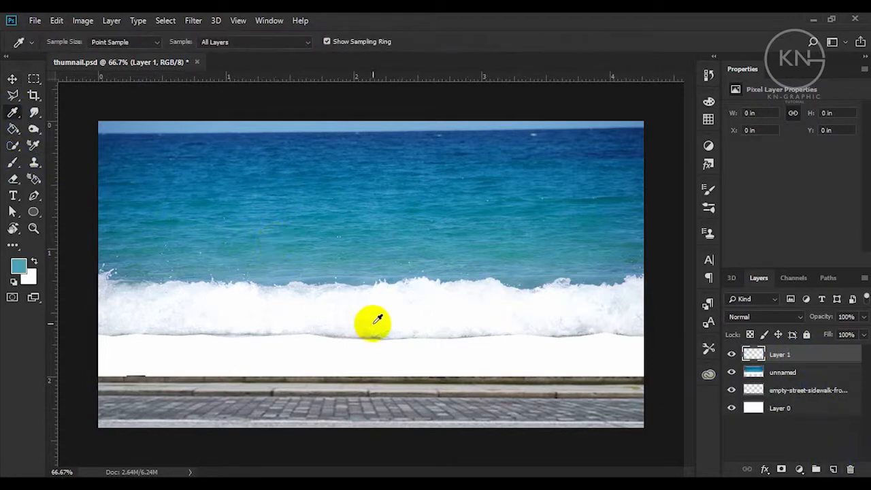
left_click(769, 471)
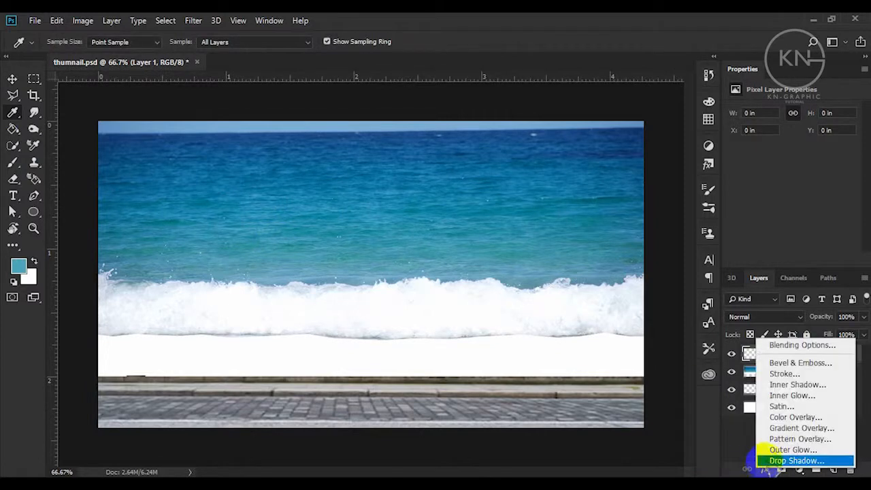
left_click(781, 413)
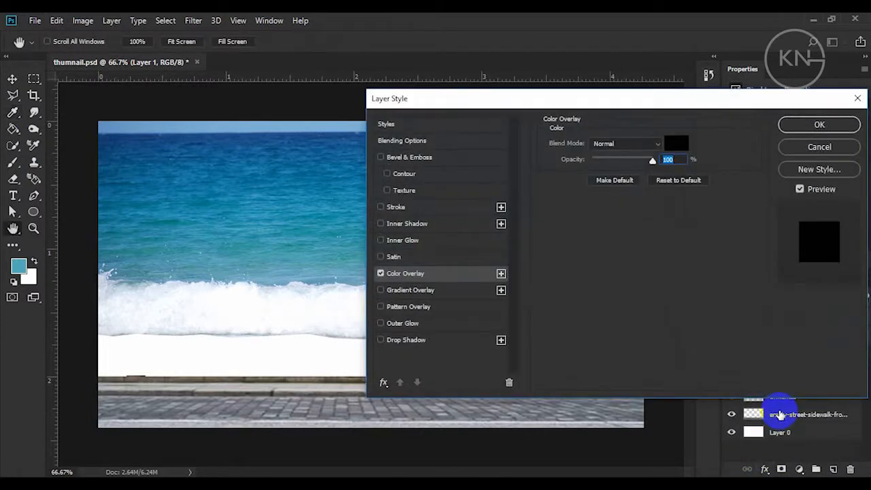
left_click(857, 98)
Add a layer mask and a black Color Overlay effect to the new top layer
left_click(781, 470)
left_click(765, 469)
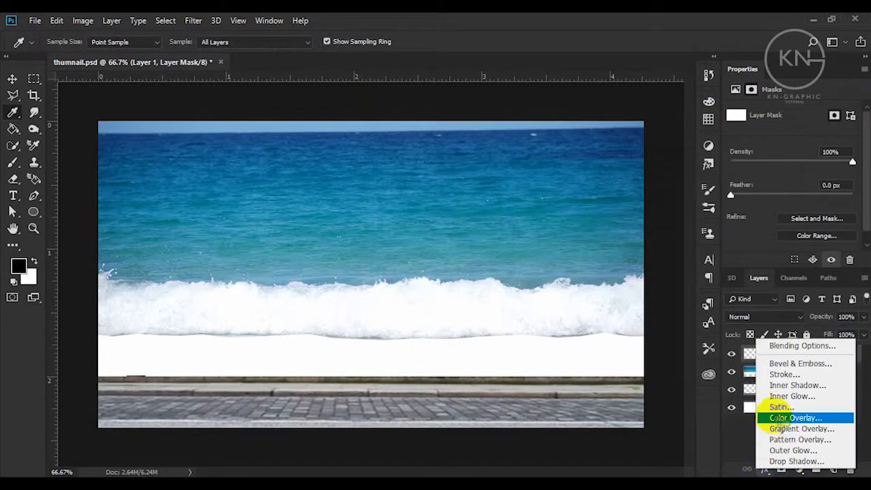
left_click(783, 414)
left_click(794, 124)
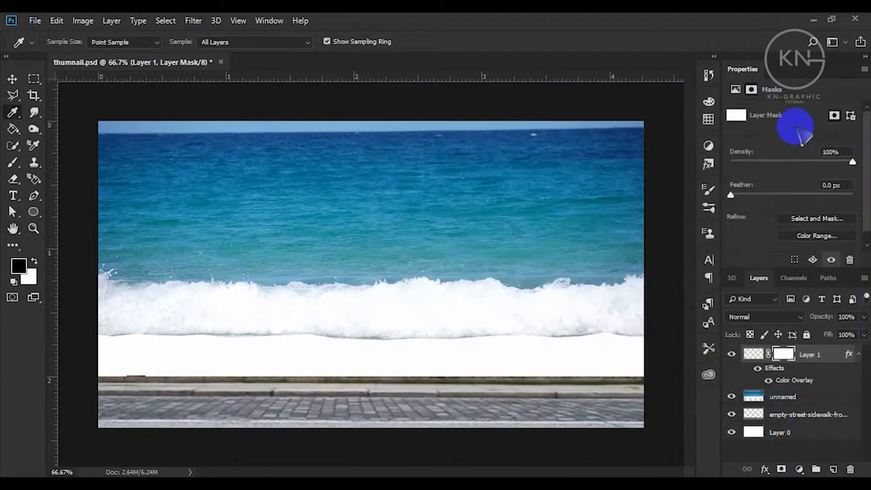
Delete the top layer's mask and fill the layer with the turquoise foreground colour using the Paint Bucket
left_click(765, 361)
left_click_drag(783, 355, 850, 469)
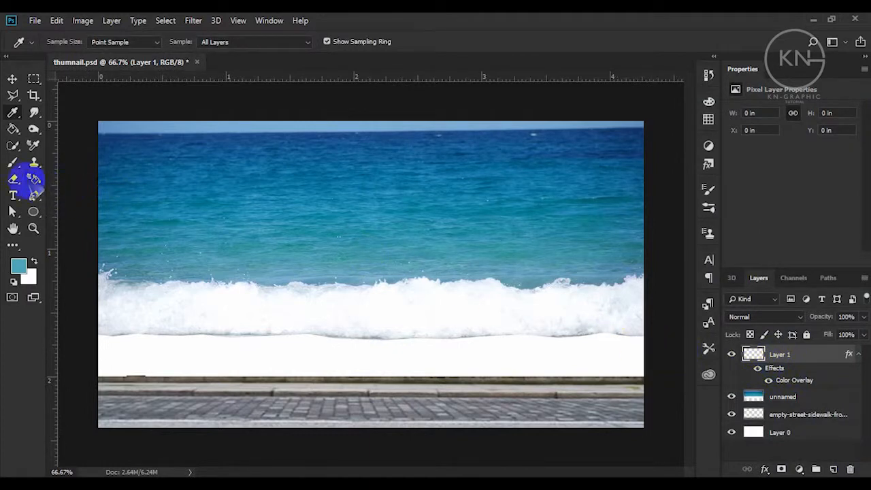
left_click(13, 128)
left_click(172, 227)
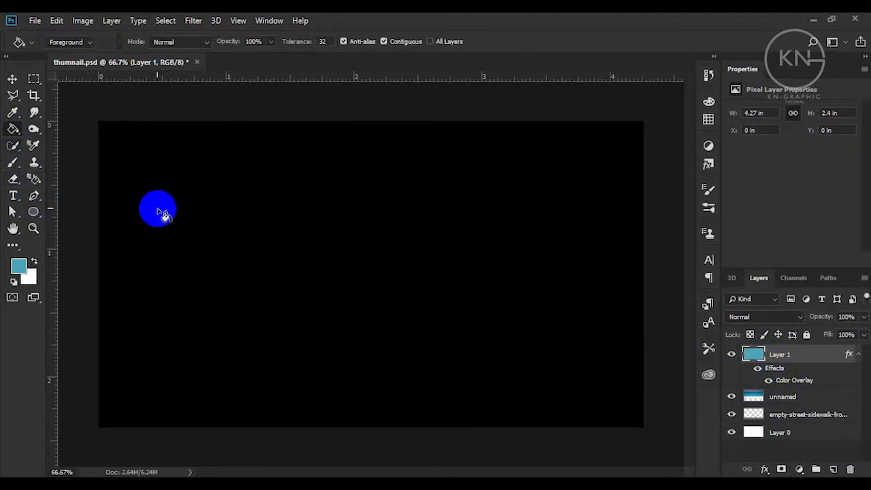
Turn off the black Color Overlay effect on Layer 1 so its turquoise fill shows
left_click(13, 77)
left_click(353, 310)
right_click(769, 354)
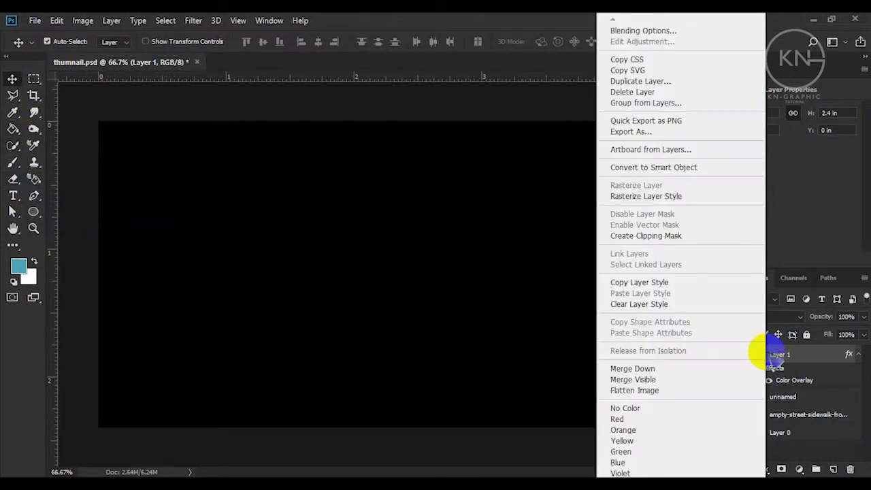
left_click(662, 31)
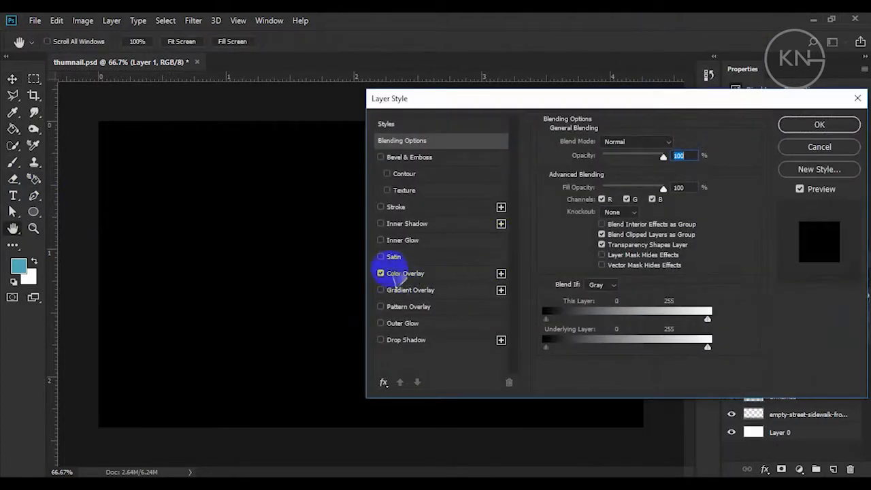
left_click(380, 273)
left_click(820, 124)
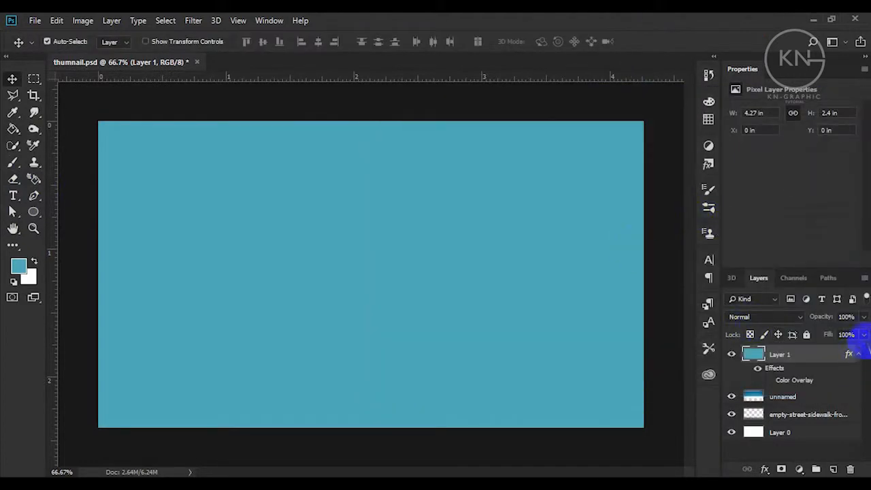
Lower the opacity of the turquoise Layer 1 to 65%
left_click_drag(862, 332, 842, 332)
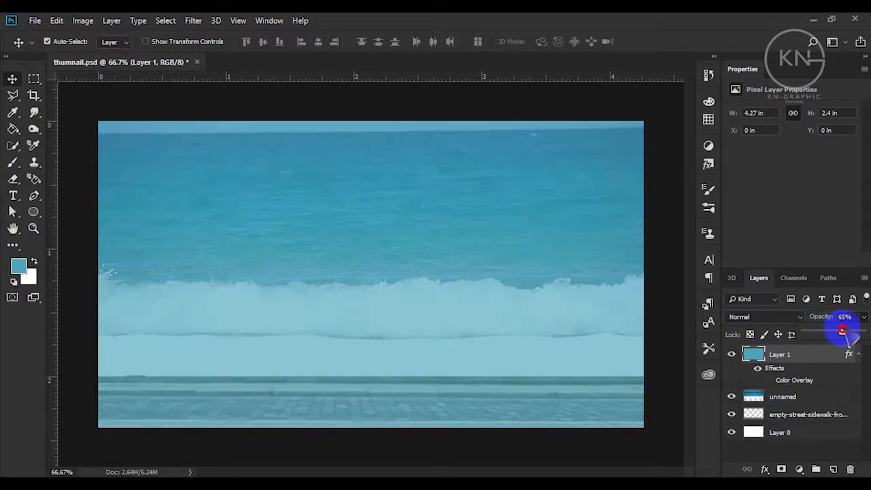
right_click(756, 359)
left_click(745, 146)
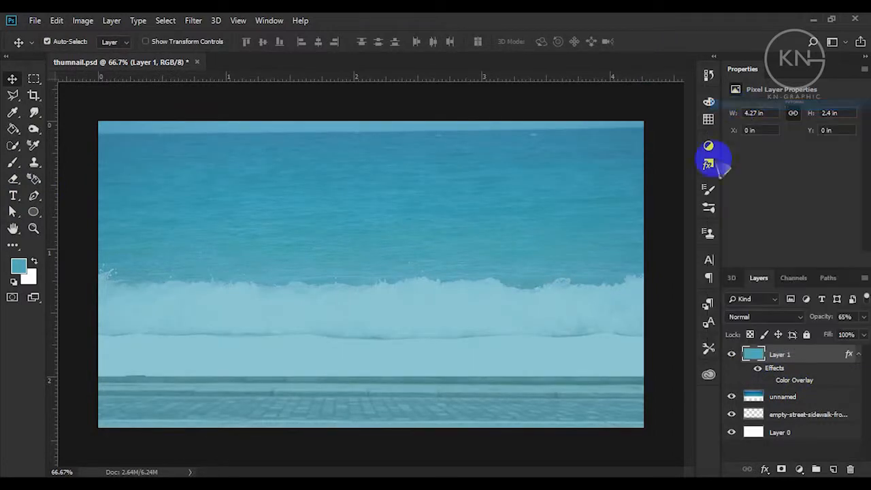
left_click_drag(568, 91, 519, 92)
left_click(772, 120)
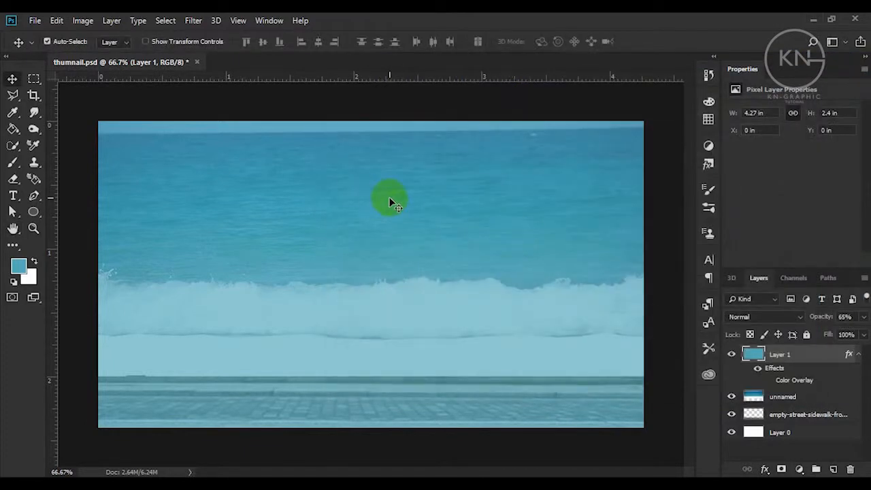
Erase the turquoise on Layer 1 over the sea and white wave with a soft 300 px Eraser
key("e")
mouse_move(388, 183)
left_mouse_down()
mouse_move(334, 159)
mouse_move(93, 225)
mouse_move(563, 198)
mouse_move(551, 228)
mouse_move(120, 263)
mouse_move(227, 275)
mouse_move(477, 275)
left_mouse_up()
left_click_drag(593, 275, 634, 273)
left_click(106, 278)
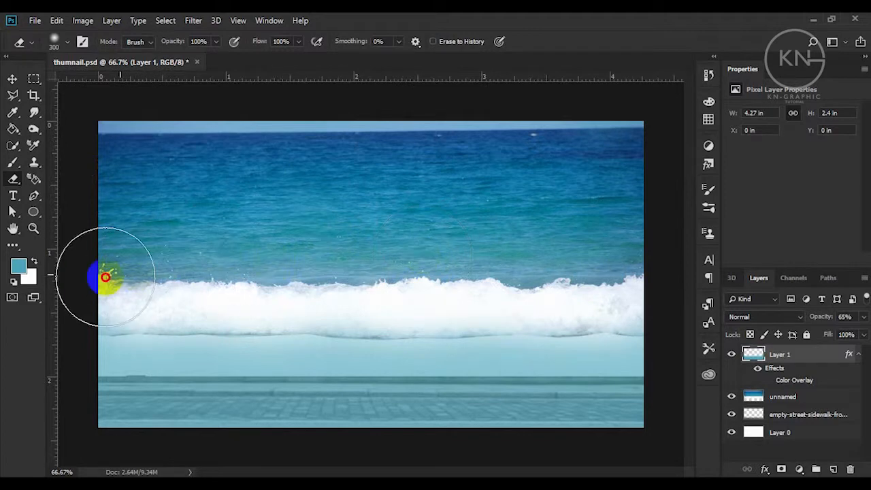
key("v")
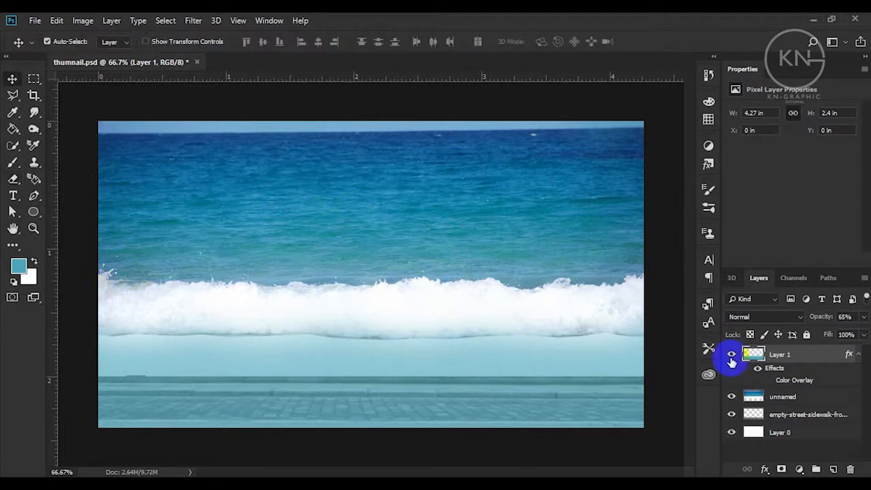
Erase along the lower foam edge of the wave on the sea layer with a soft 100 px Eraser
left_click(597, 199)
key("e")
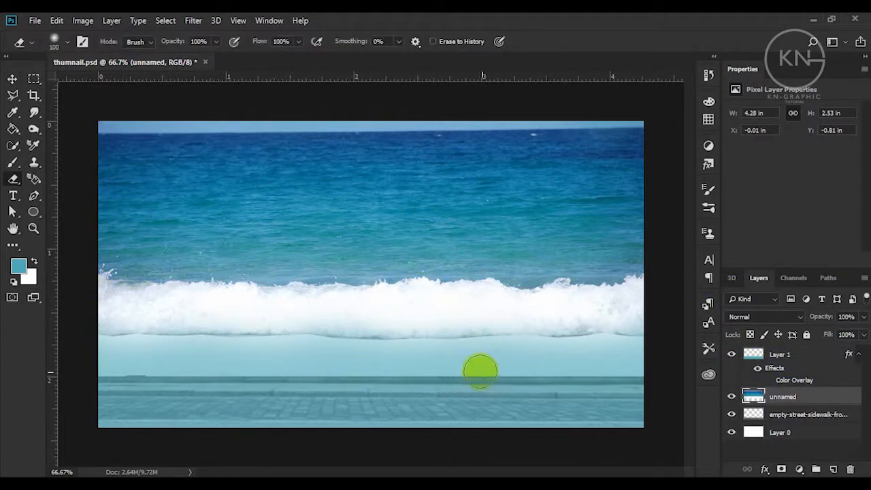
mouse_move(111, 352)
left_mouse_down()
mouse_move(278, 348)
mouse_move(297, 357)
mouse_move(318, 345)
mouse_move(362, 345)
mouse_move(573, 357)
mouse_move(639, 341)
mouse_move(116, 334)
left_mouse_up()
Move the sea layer slightly down toward the pavement and set the turquoise layer's opacity to 65%
key("v")
left_click_drag(389, 216, 390, 229)
left_click(381, 365)
key("6")
key("5")
mouse_move(381, 366)
left_mouse_down()
mouse_move(381, 383)
mouse_move(381, 364)
left_mouse_up()
left_click_drag(376, 247, 382, 317)
Erase the turquoise tint on Layer 1 across the shifted wave's foam with the soft 100 px Eraser
left_click(361, 374)
key("e")
mouse_move(146, 292)
left_mouse_down()
mouse_move(176, 306)
mouse_move(129, 311)
mouse_move(231, 320)
mouse_move(328, 304)
mouse_move(504, 315)
mouse_move(562, 302)
left_mouse_up()
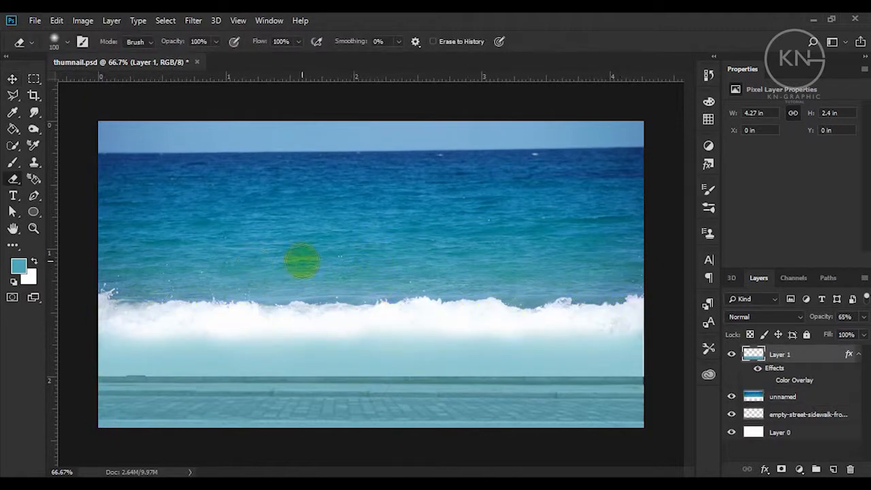
key("v")
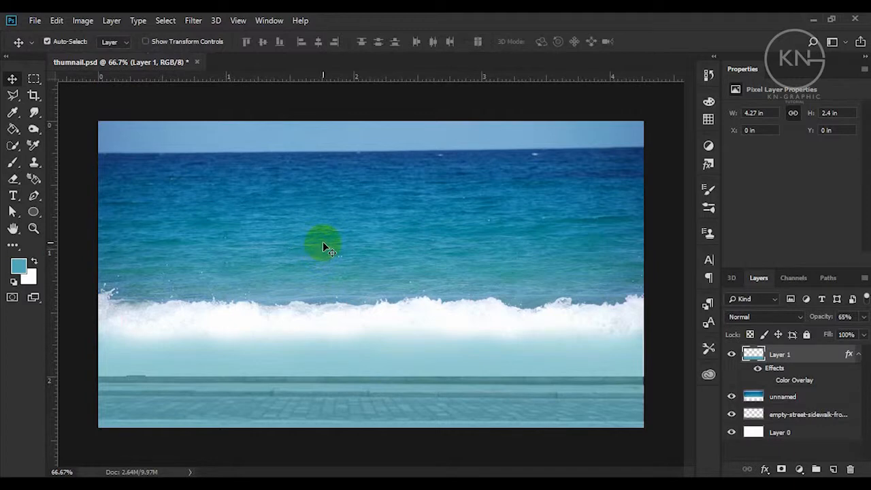
Select the sky and upper sea on the sea layer with a full-width rectangular marquee, delete that area and deselect
left_click(323, 192)
key("m")
left_click_drag(89, 94, 667, 223)
key("Delete")
key("ctrl+d")
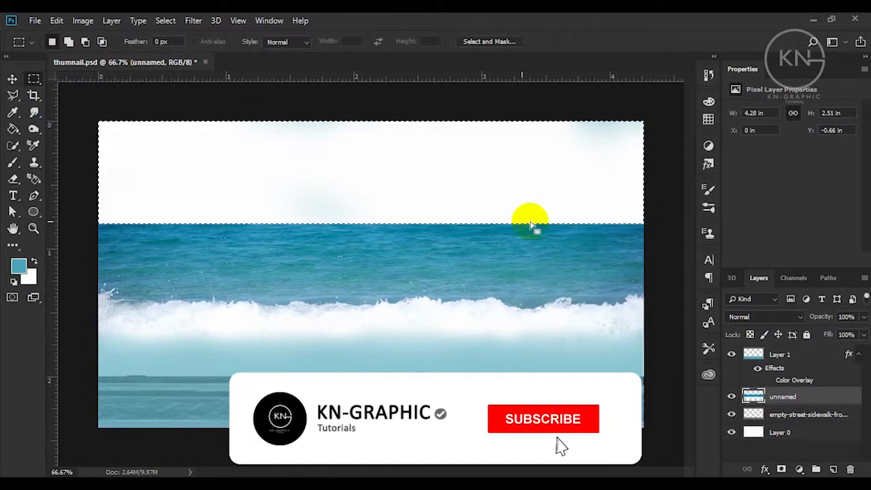
key("v")
Enable a Color Overlay on Layer 1 in the sea blue 2f9ac1 sampled from the water and set the layer's opacity to 70%
left_click_drag(810, 355, 821, 397)
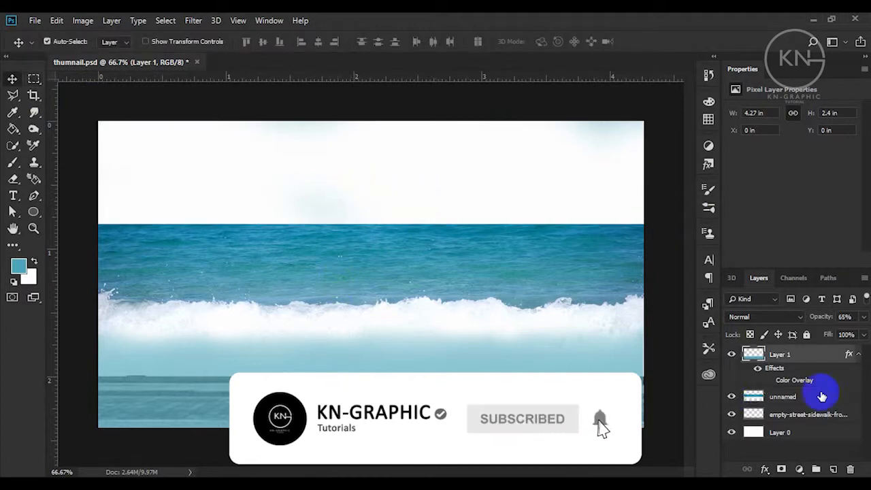
right_click(773, 354)
left_click(643, 29)
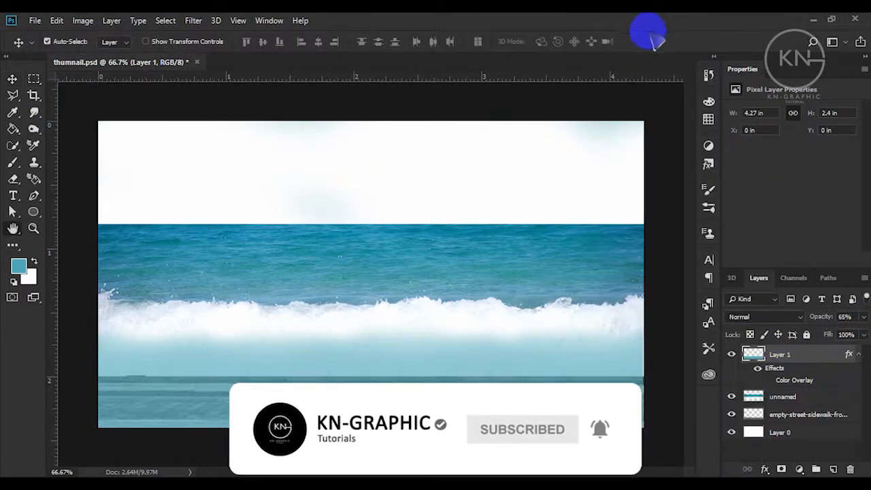
left_click_drag(510, 68, 512, 62)
left_click(409, 229)
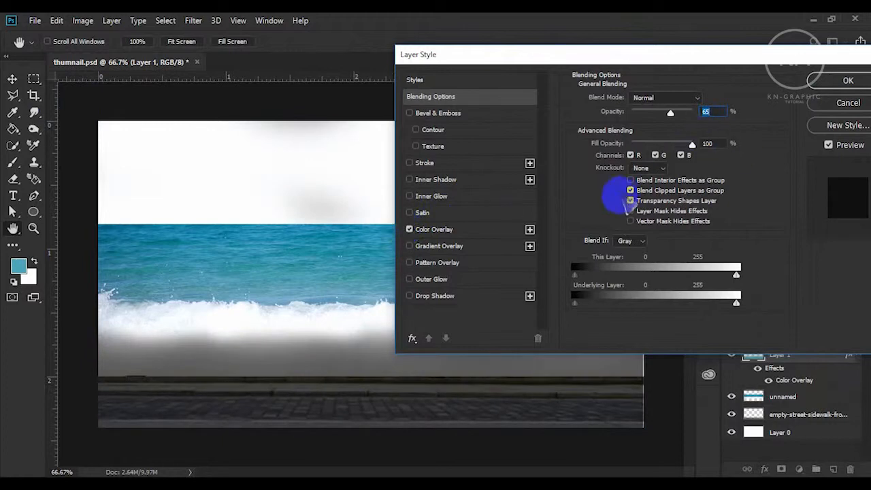
left_click(492, 229)
left_click(696, 100)
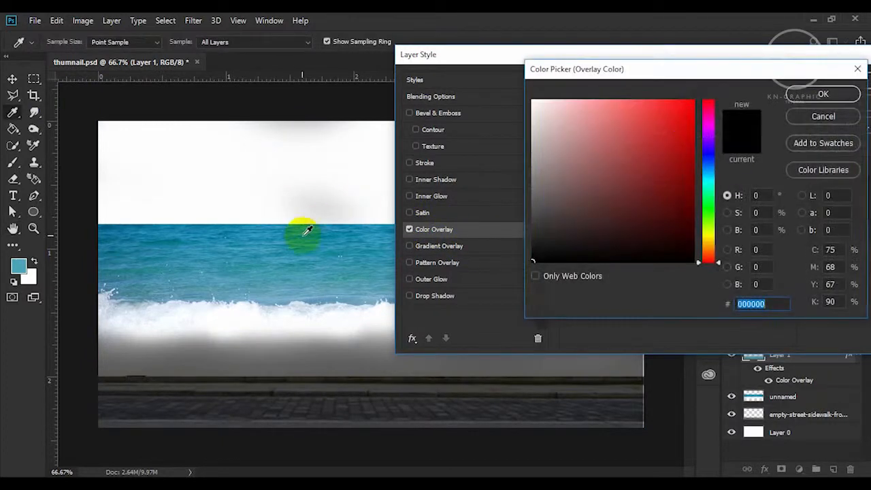
left_click_drag(307, 230, 275, 255)
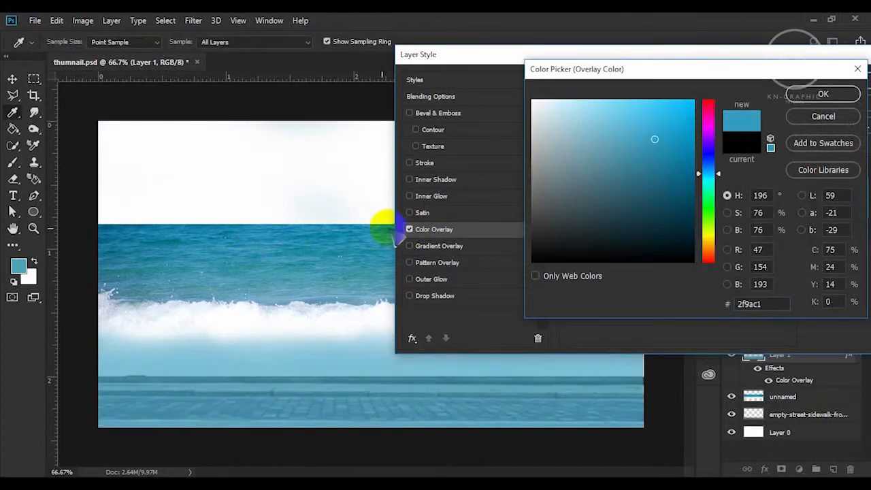
left_click(823, 94)
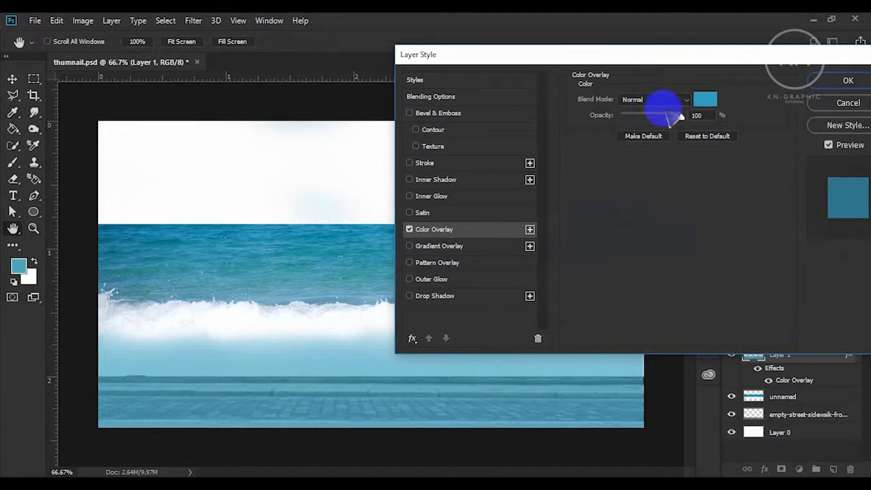
left_click(832, 79)
left_click_drag(845, 333, 845, 332)
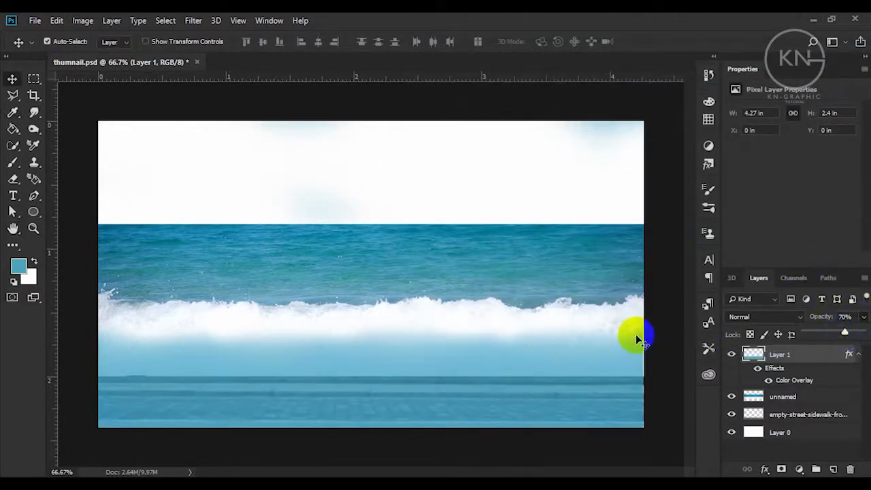
Place the weather1 cloud image, scale it to about 55% to span the canvas width and position it over the sky area
key("alt+Tab")
left_click_drag(402, 377, 450, 273)
left_click_drag(408, 318, 418, 216)
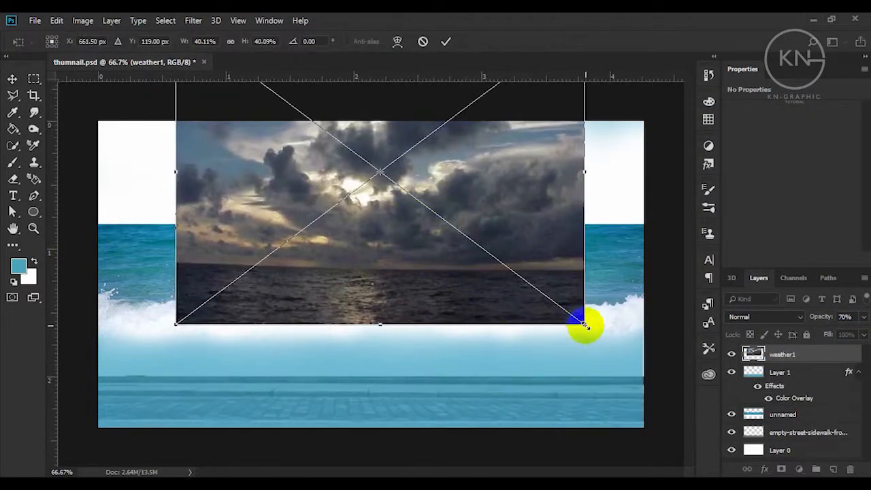
left_click_drag(585, 325, 662, 381)
left_click_drag(468, 311, 381, 200)
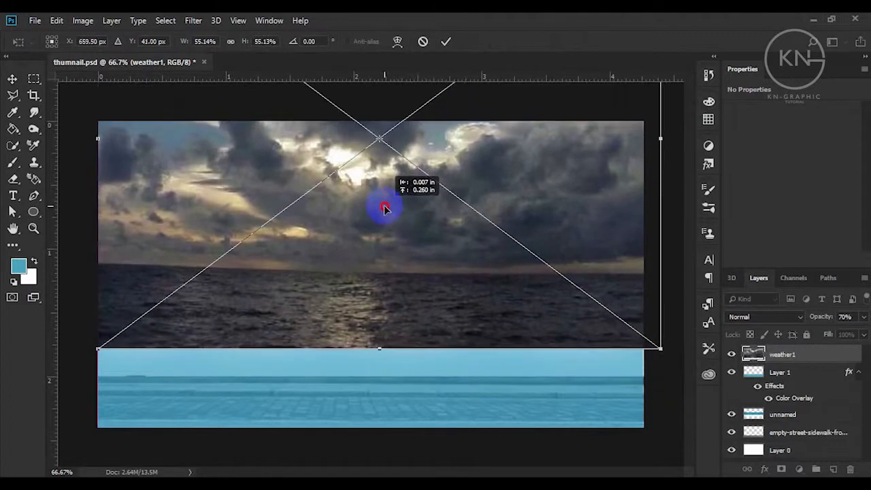
key("Return")
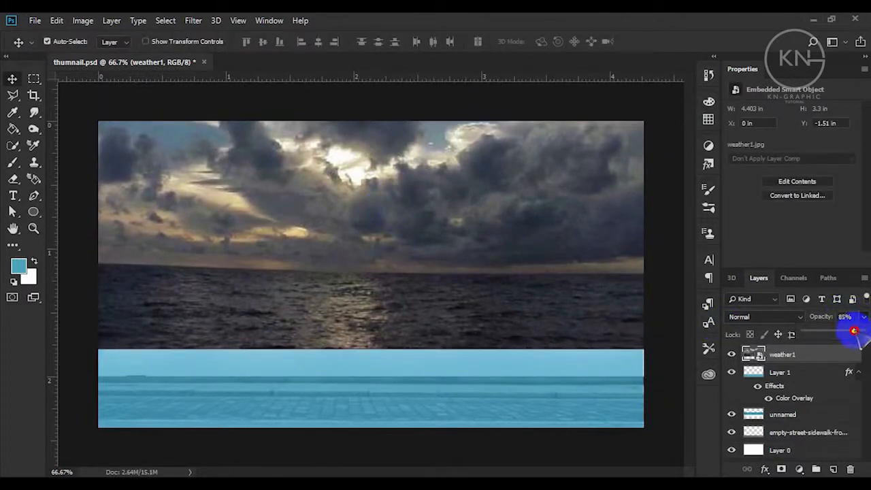
With weather1 at 83% opacity, rasterize it, delete its part overlapping the sea using a rectangular marquee, and deselect
left_click_drag(854, 331, 852, 332)
key("m")
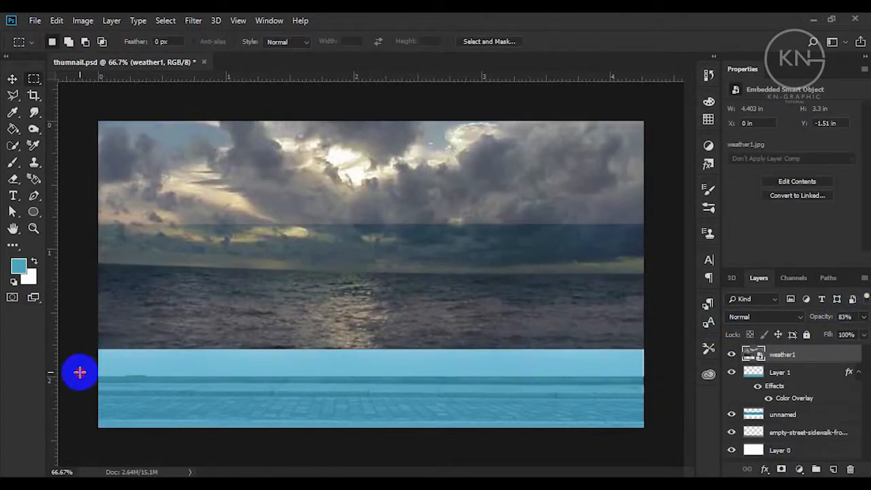
left_click_drag(80, 372, 650, 225)
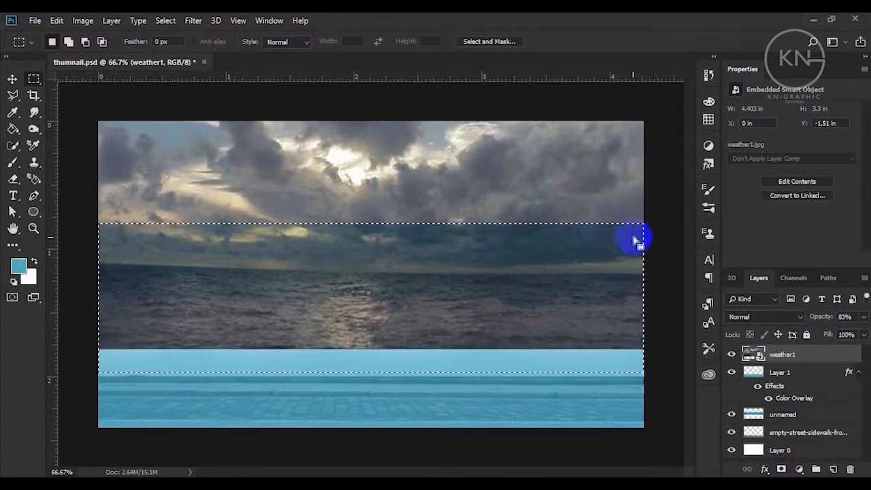
key("Delete")
key("Return")
left_click(419, 205)
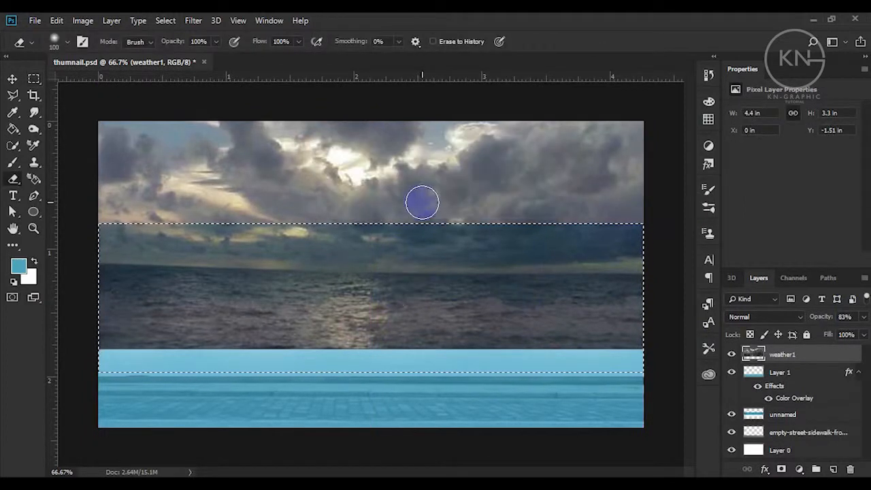
key("ctrl+d")
key("v")
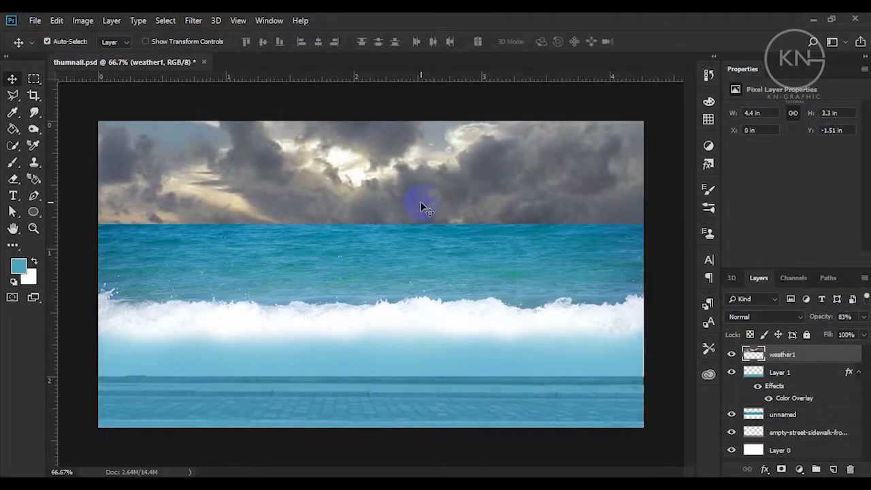
Move the weather1 clouds slightly down over the horizon and soften their lower edge with the soft 100 px Eraser
left_click_drag(423, 188, 426, 190)
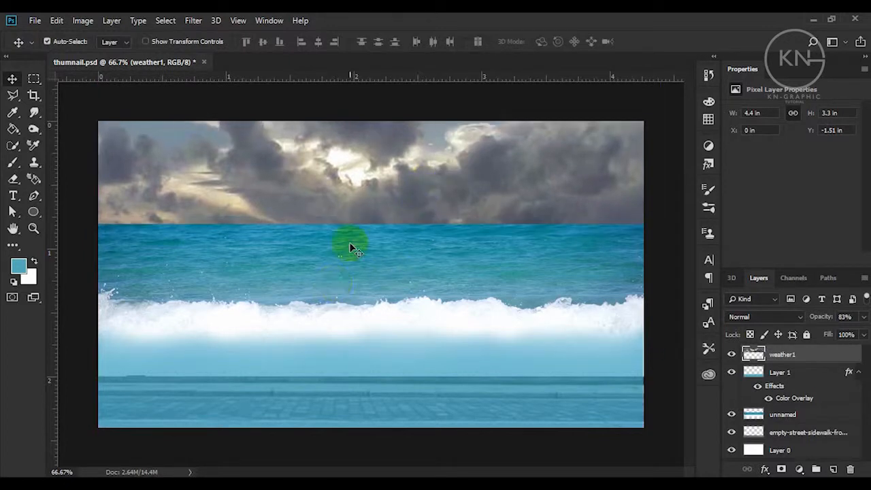
left_click(360, 183)
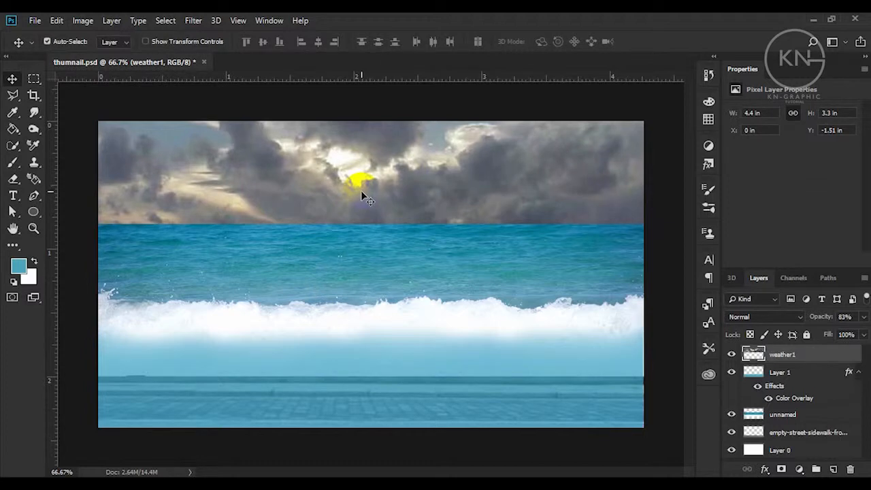
left_click_drag(363, 196, 362, 207)
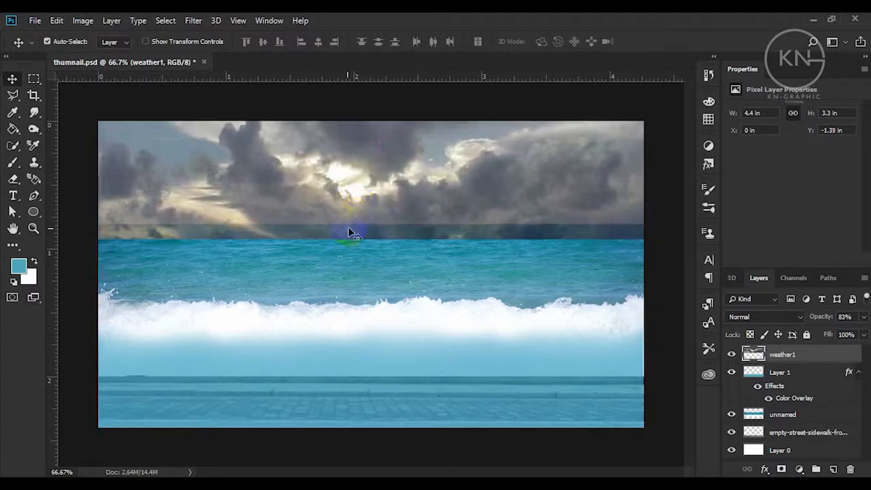
key("e")
left_click(236, 311)
mouse_move(155, 249)
left_mouse_down()
mouse_move(116, 252)
mouse_move(303, 270)
mouse_move(285, 256)
mouse_move(454, 270)
mouse_move(404, 254)
mouse_move(551, 261)
mouse_move(550, 252)
mouse_move(599, 252)
mouse_move(654, 261)
mouse_move(584, 256)
left_mouse_up()
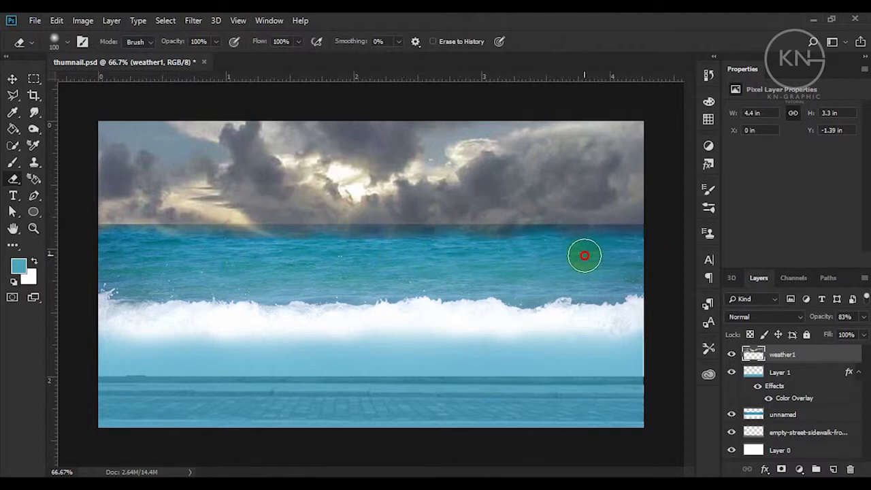
Set the weather1 layer's opacity to 100% and move the clouds slightly further down
left_click_drag(853, 332, 863, 331)
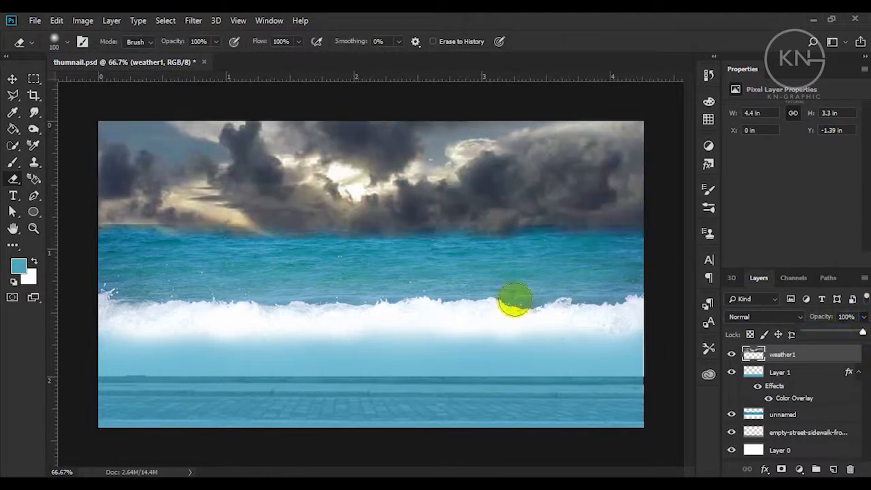
key("v")
left_click_drag(334, 179, 340, 196)
Try to straighten the horizon by deleting the clouds' lower edge inside a full-width rectangular marquee and deselecting
key("m")
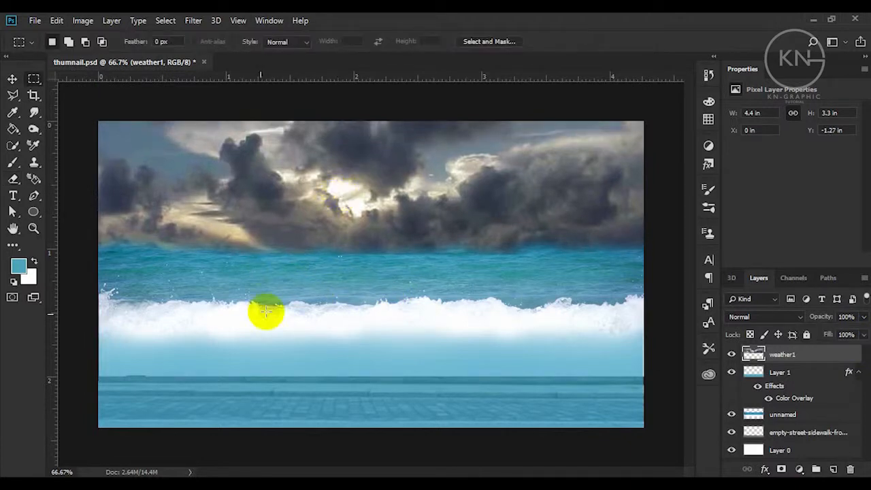
left_click_drag(102, 326, 705, 232)
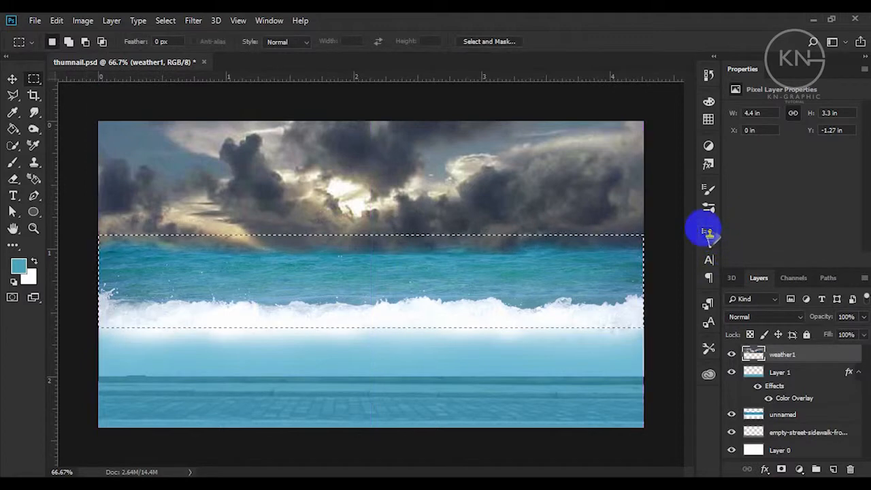
key("Delete")
key("ctrl+d")
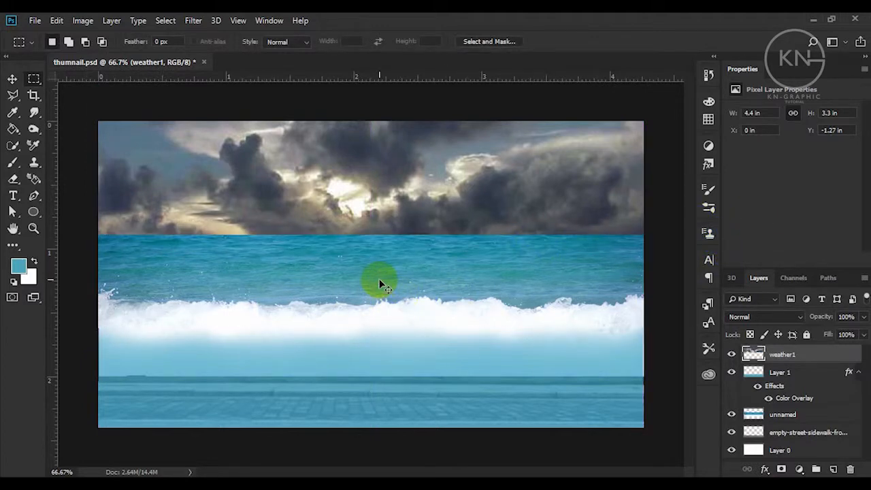
Undo the deselection and the deletion of the clouds' lower edge, and switch to the Eraser
key("ctrl+alt+z")
key("ctrl+alt+z")
key("e")
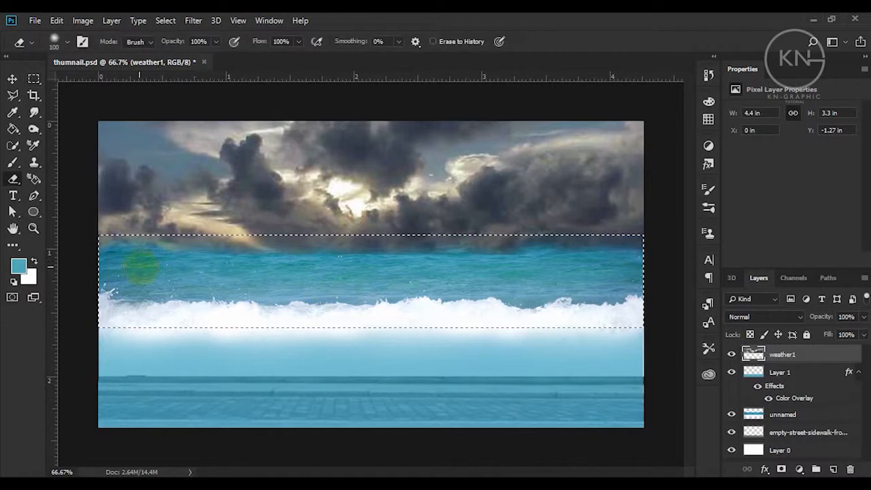
Erase the clouds' lower edge inside the rectangular marquee with the soft 100 px Eraser and clear the selection
mouse_move(141, 267)
left_mouse_down()
mouse_move(186, 259)
mouse_move(492, 259)
mouse_move(523, 268)
mouse_move(603, 259)
mouse_move(577, 286)
left_mouse_up()
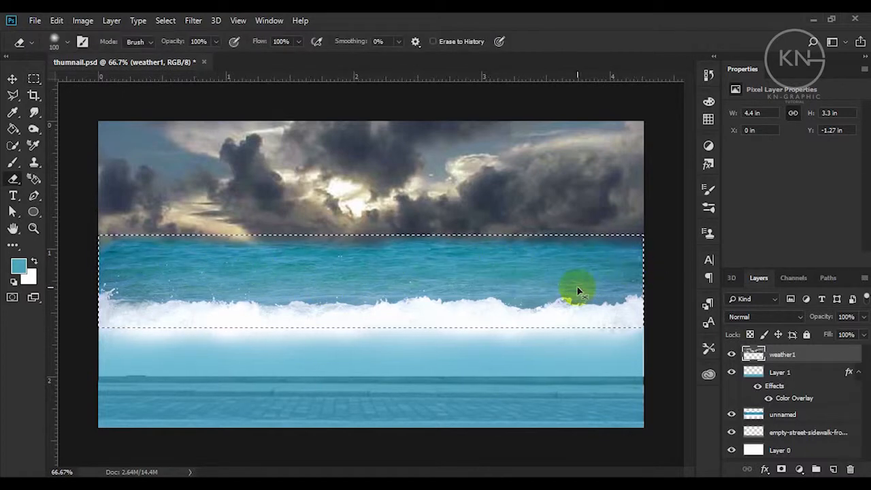
key("ctrl+d")
key("v")
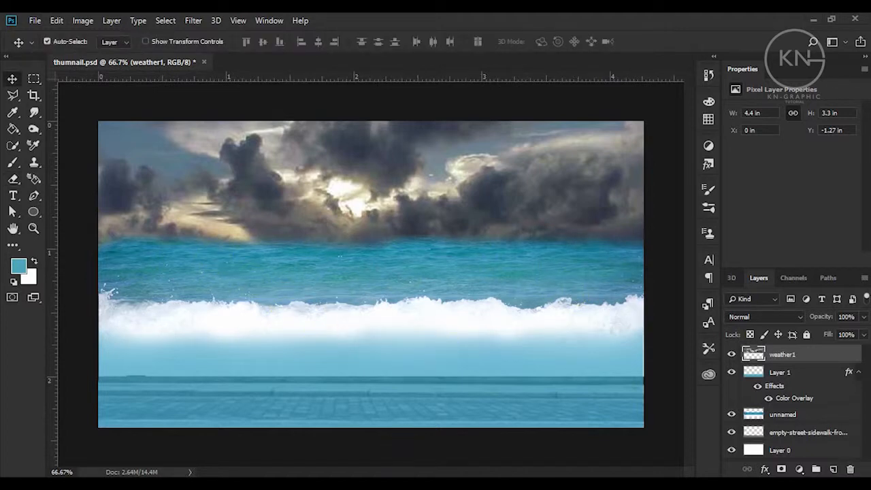
Place the 23416-8-bike-ride image from the Pictures folder into thumnail.psd
key("alt+Tab")
left_click(136, 142)
left_click(324, 272)
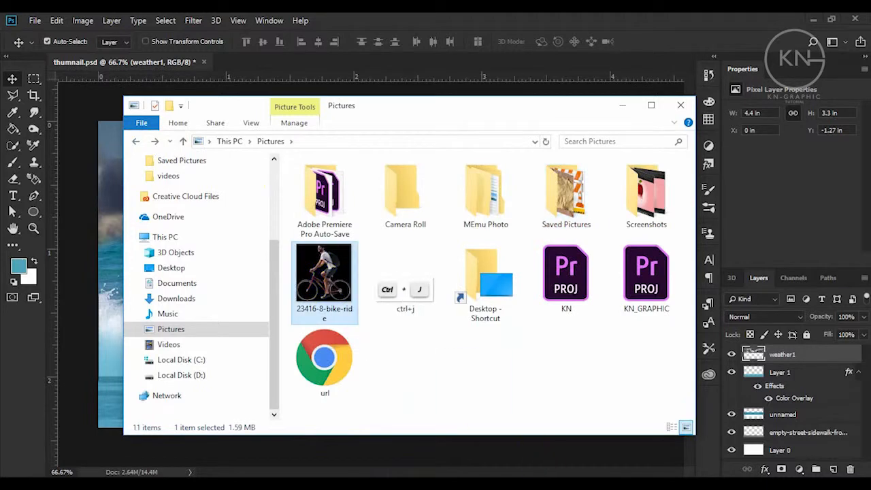
left_click_drag(324, 272, 450, 304)
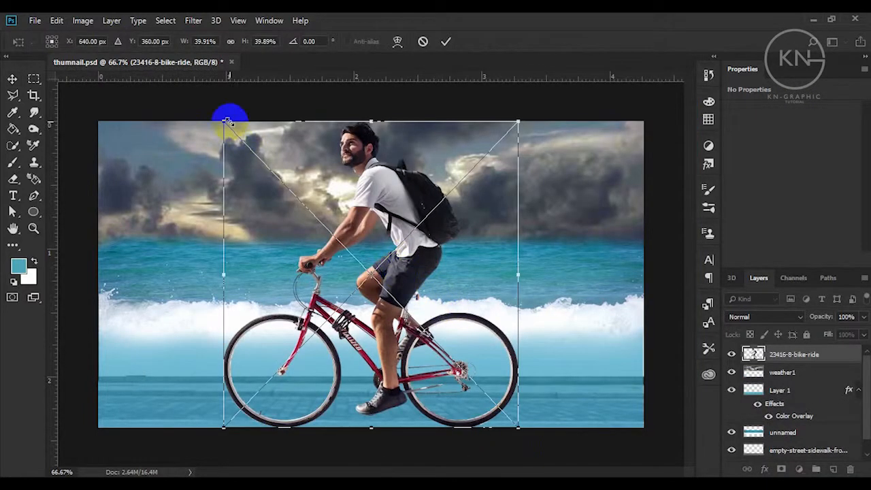
Scale the placed cyclist to about 1.53 × 1.59 in and position him with his wheels on the pavement strip
left_click_drag(226, 122, 252, 254)
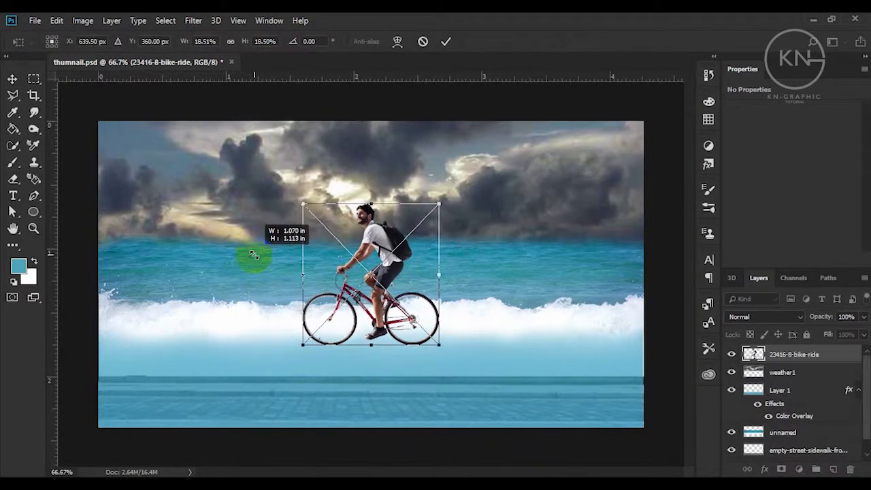
left_click(369, 239)
left_click_drag(369, 239, 366, 302)
left_click_drag(441, 271, 451, 229)
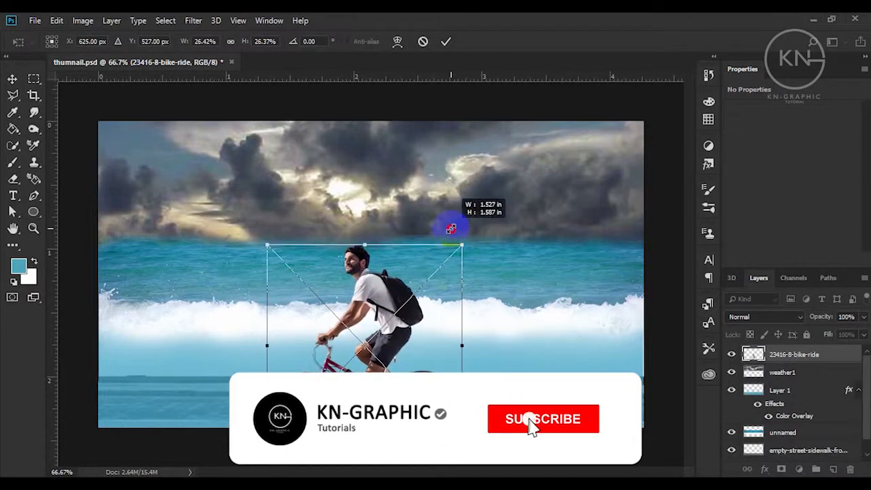
left_click_drag(391, 358, 393, 326)
key("Return")
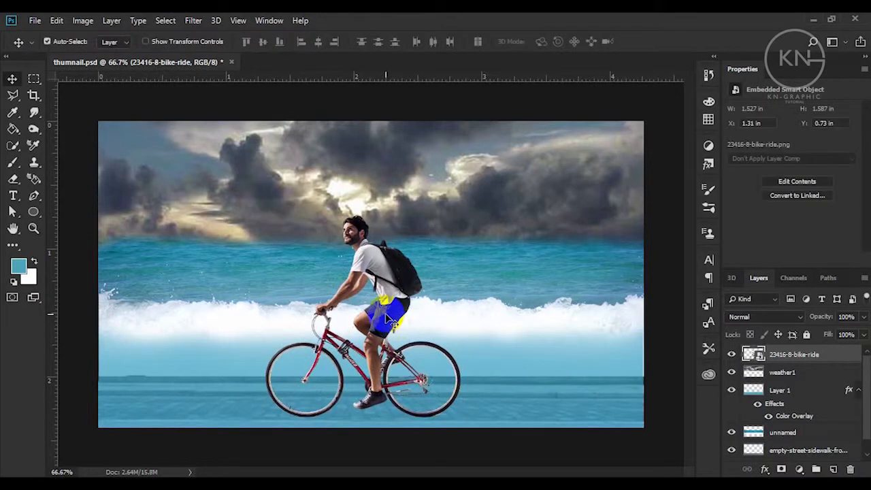
Reorder the layers so 23416-8-bike-ride sits directly below Layer 1 and weather1 directly below the cyclist
left_click_drag(787, 354, 789, 417)
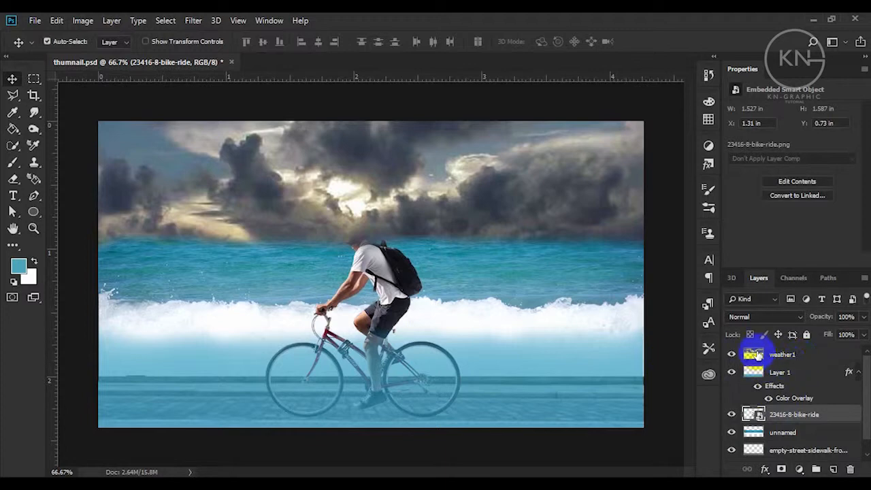
left_click_drag(784, 355, 788, 422)
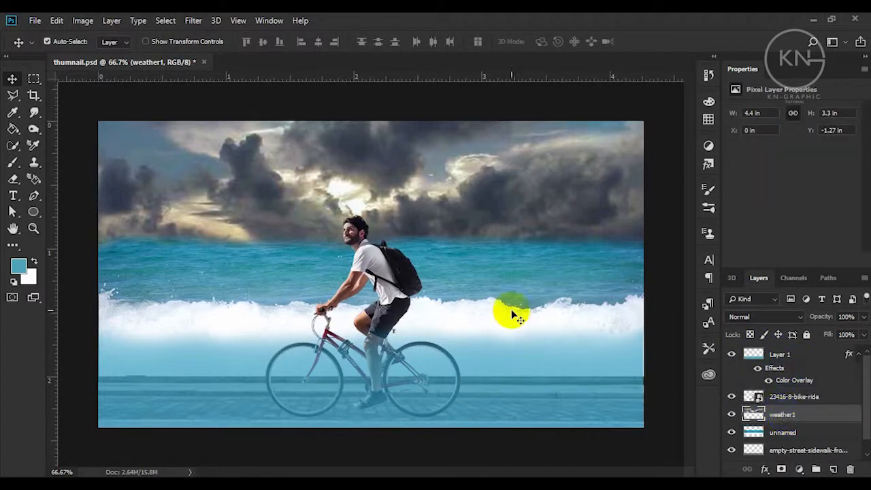
left_click(403, 317)
Rasterize the 23416-8-bike-ride smart object so it can be edited with the Eraser
key("z")
key("e")
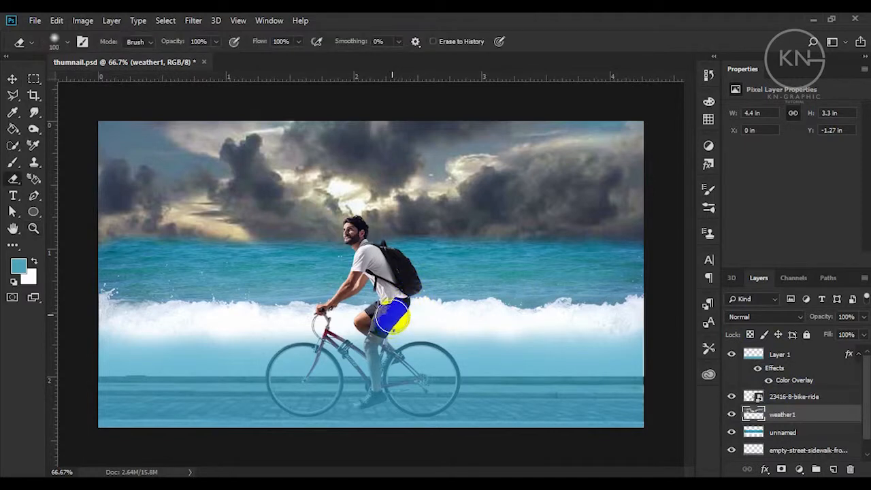
left_click(786, 398)
left_click(374, 336)
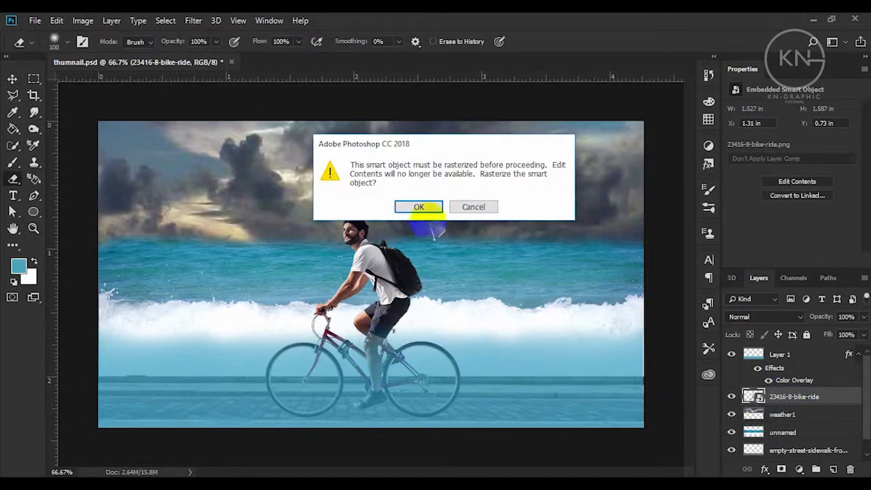
key("Return")
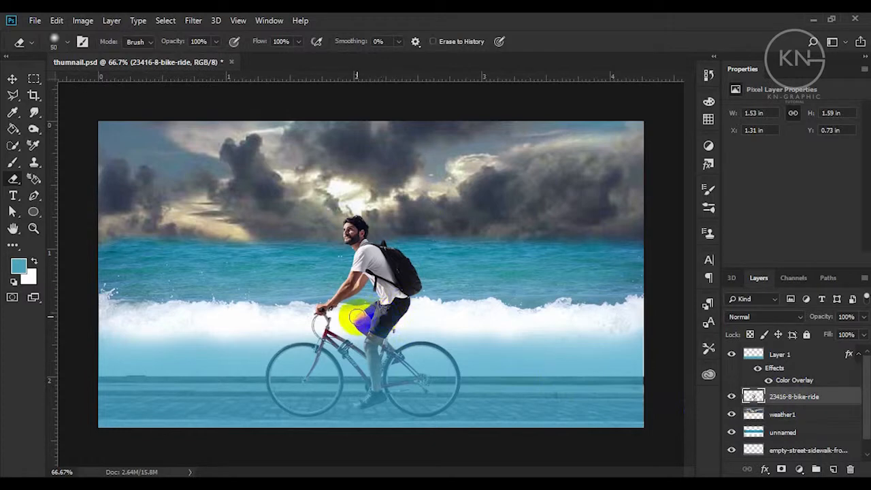
Try to fade the cyclist's hips and thighs into the wave foam with the soft 50 px Eraser, and undo the erasing
mouse_move(359, 321)
left_mouse_down()
mouse_move(381, 327)
mouse_move(356, 323)
mouse_move(403, 305)
mouse_move(413, 315)
mouse_move(361, 327)
mouse_move(313, 317)
mouse_move(371, 325)
mouse_move(396, 307)
mouse_move(423, 319)
left_mouse_up()
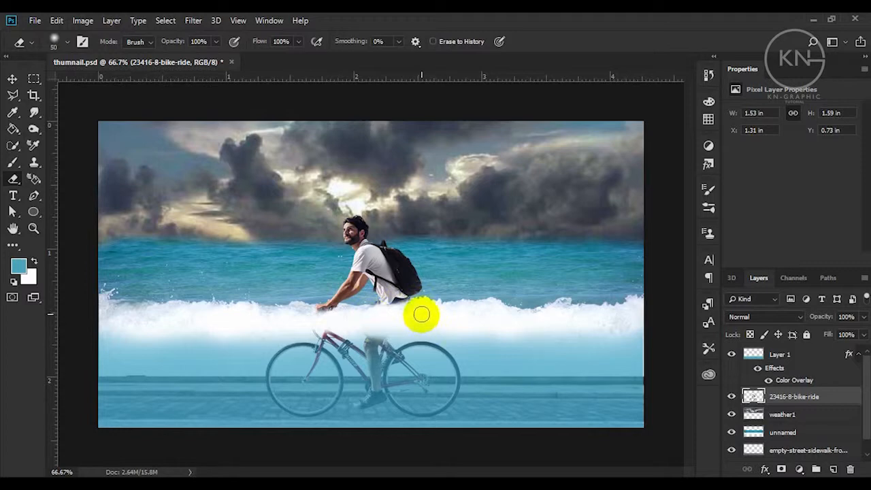
key("ctrl+z")
key("ctrl+z")
key("v")
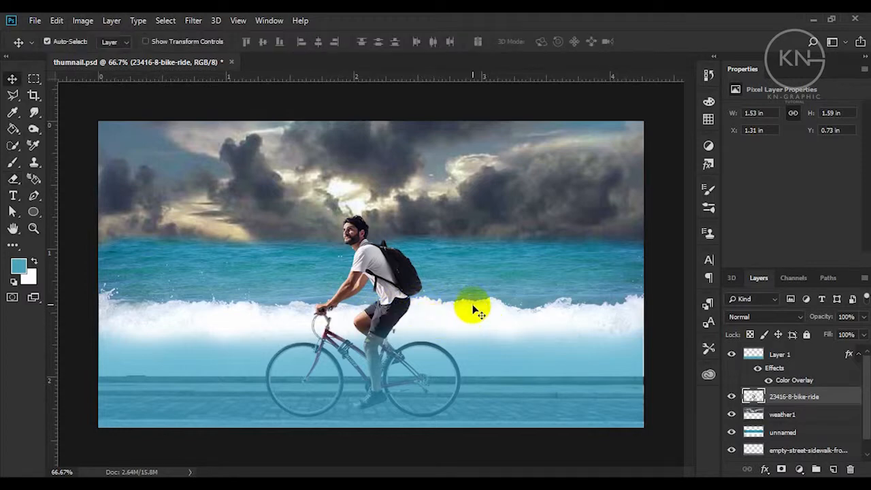
Hide Layer 1 and select the unnamed wave layer
left_click(476, 308)
left_click(774, 449)
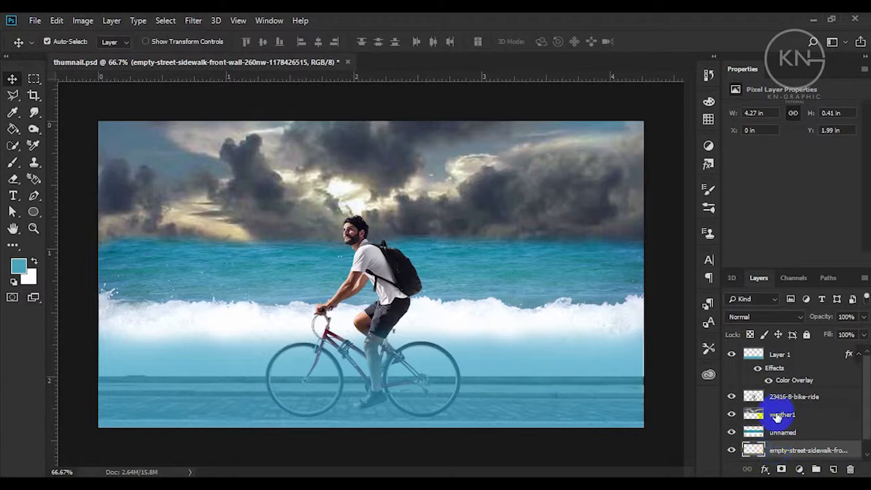
left_click(769, 433)
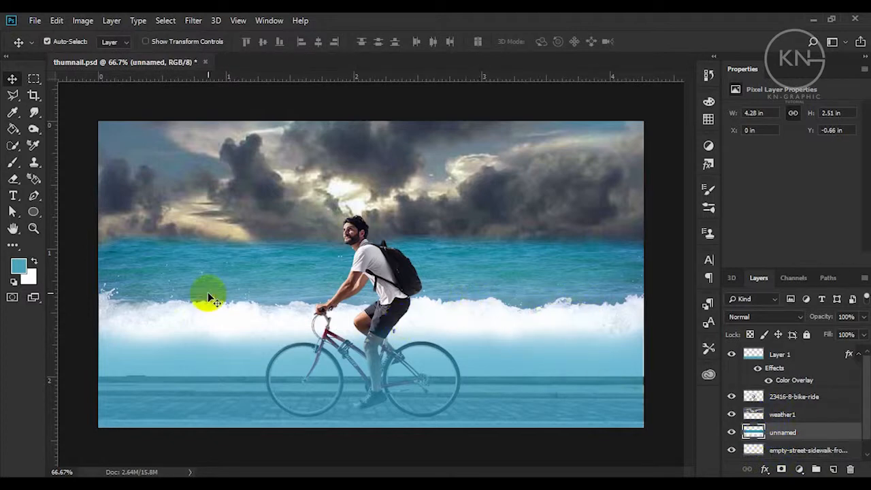
left_click(262, 356)
left_click(730, 354)
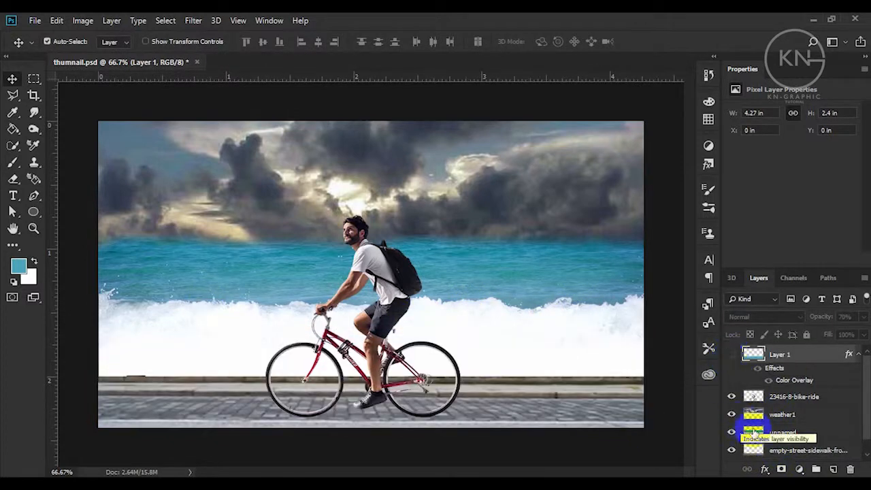
left_click(754, 432)
Erase along the lower foam of the unnamed wave layer with the soft 100 px Eraser and show Layer 1 again
key("e")
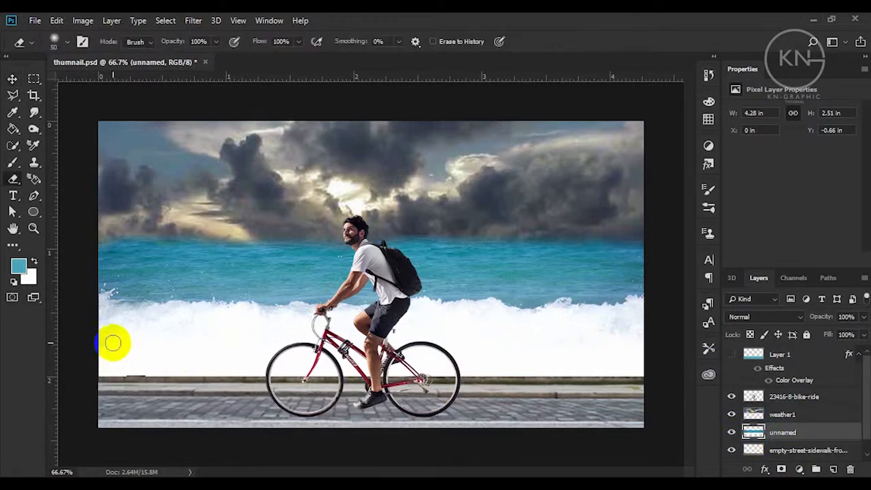
key("bracketright")
key("bracketright")
left_click_drag(114, 342, 436, 327)
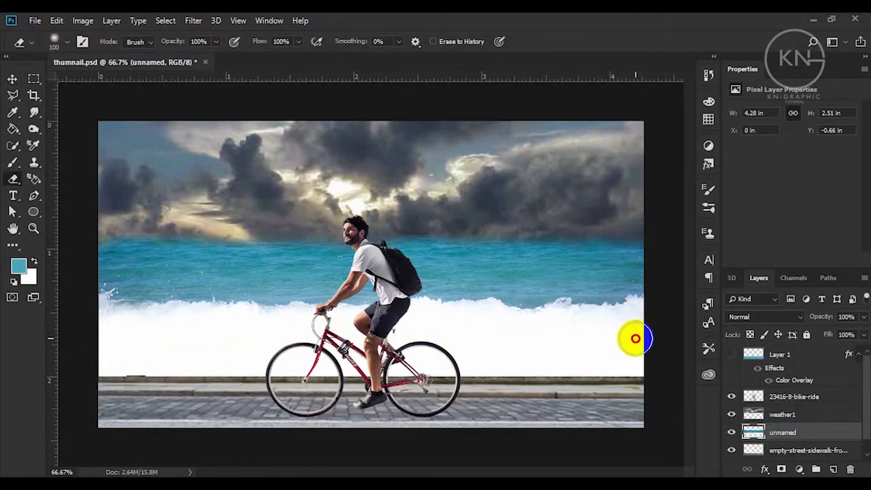
key("v")
left_click(732, 354)
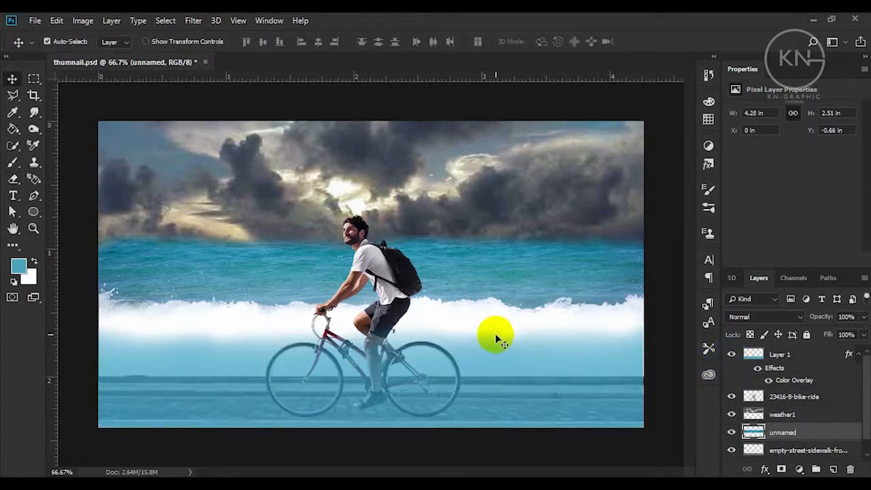
Set Layer 1's opacity to 70% and stretch it upward to about 2.9 in high
left_click(436, 347)
key("7")
key("ctrl+t")
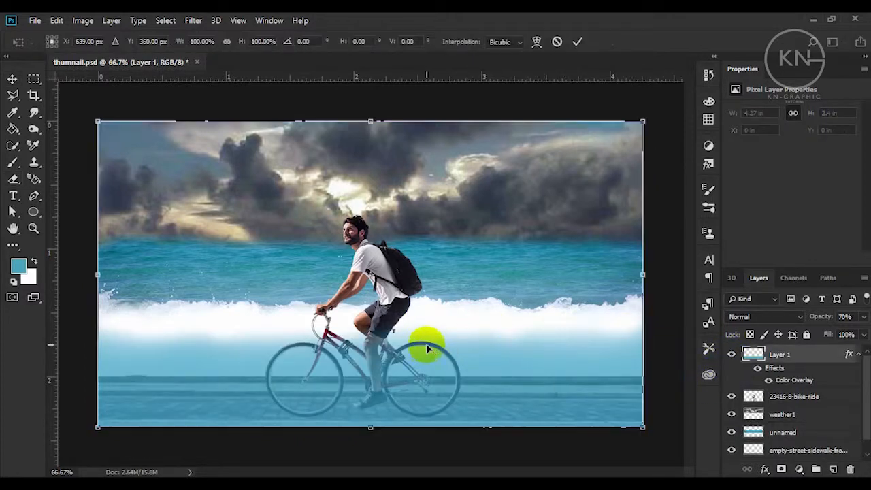
left_click_drag(370, 136, 369, 54)
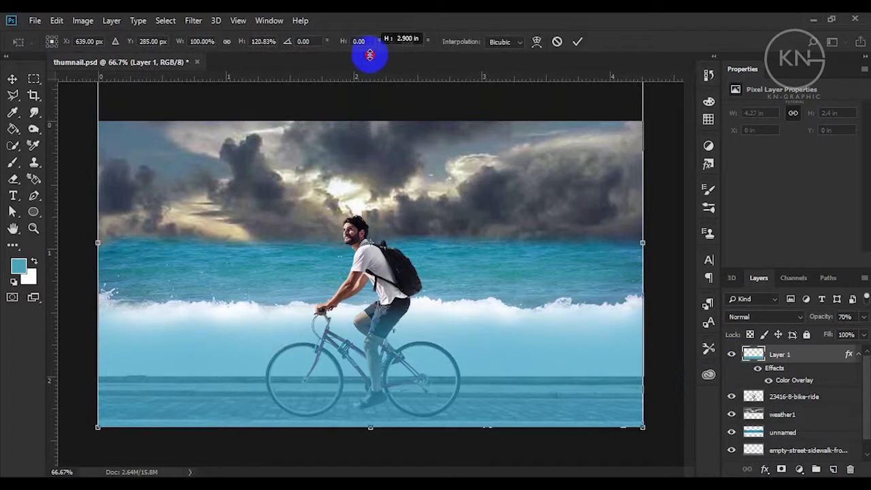
double_click(365, 89)
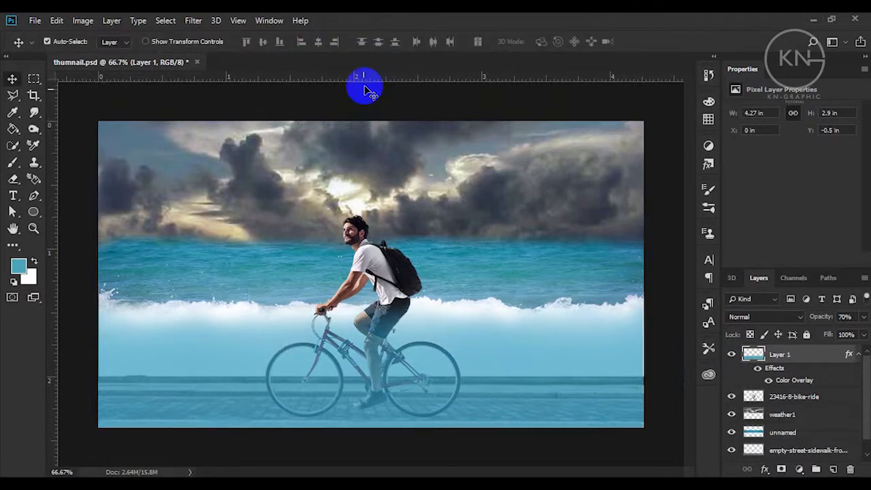
Erase the cyclist's hips and hands along the wave foam line on the 23416-8-bike-ride layer with the soft 30 px Eraser
left_click(359, 307)
key("e")
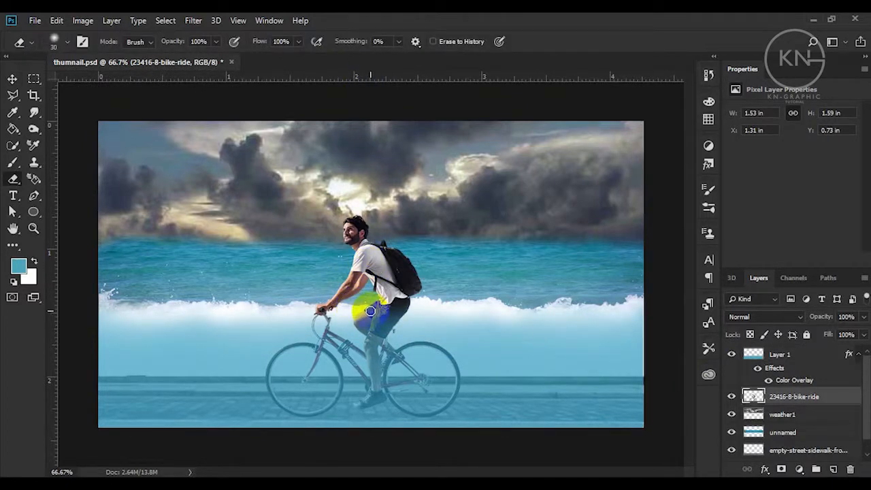
mouse_move(381, 307)
left_mouse_down()
mouse_move(399, 301)
mouse_move(379, 306)
mouse_move(404, 312)
mouse_move(311, 307)
mouse_move(366, 317)
mouse_move(431, 311)
mouse_move(407, 311)
left_mouse_up()
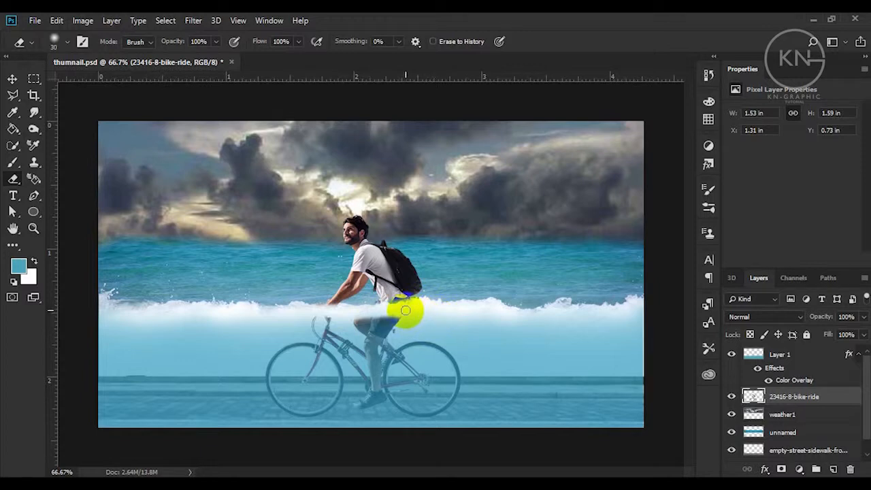
Lower Layer 1's opacity to 55%
left_click(12, 78)
left_click(496, 394)
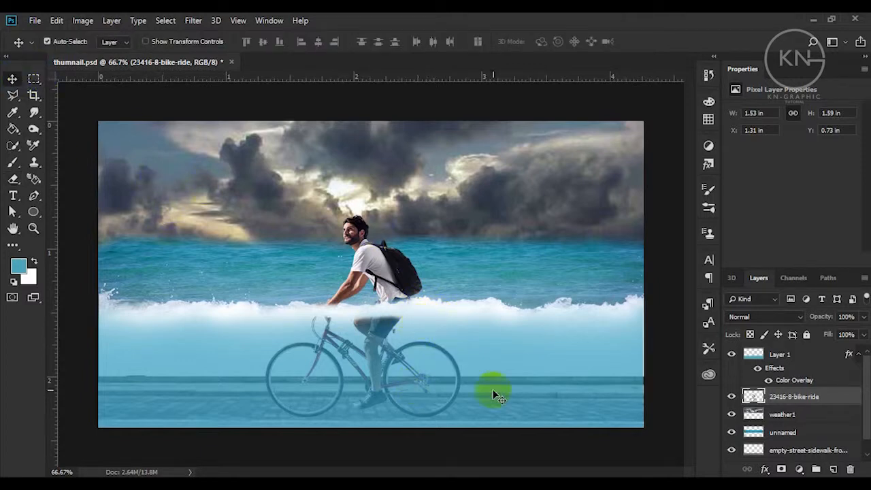
left_click_drag(863, 316, 836, 335)
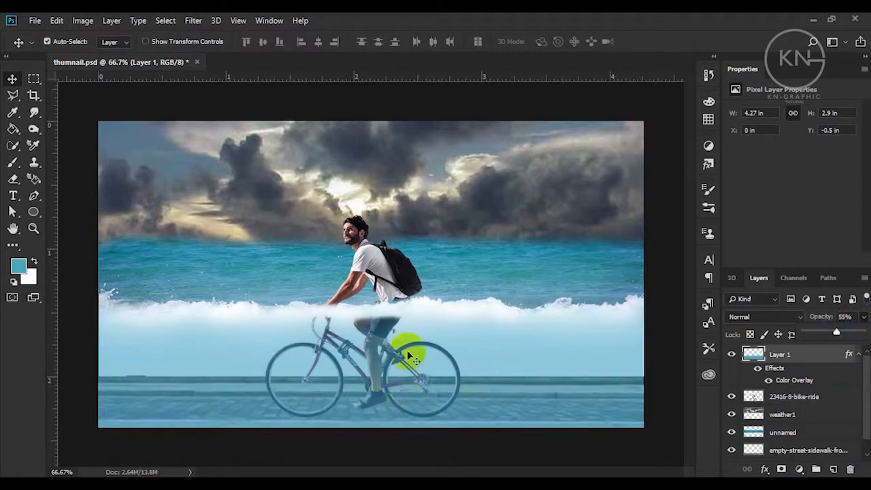
Create a new layer and place it between the 23416-8-bike-ride and weather1 layers
left_click(816, 469)
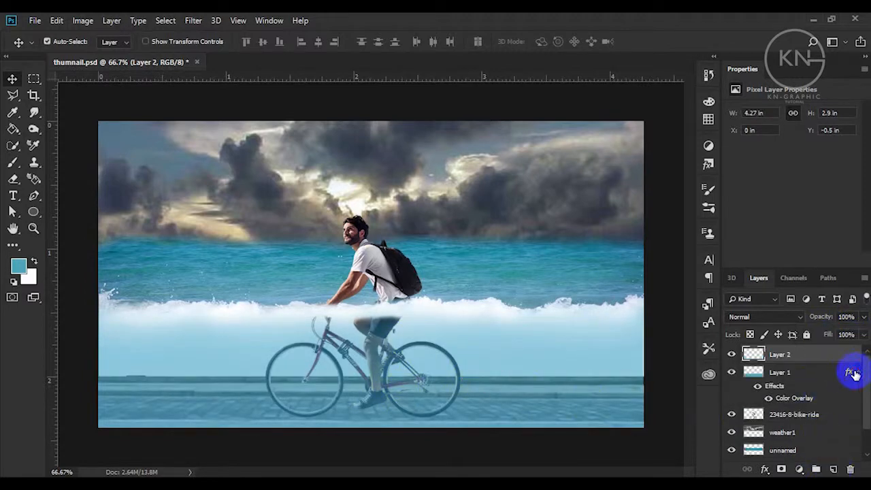
left_click_drag(778, 356, 783, 414)
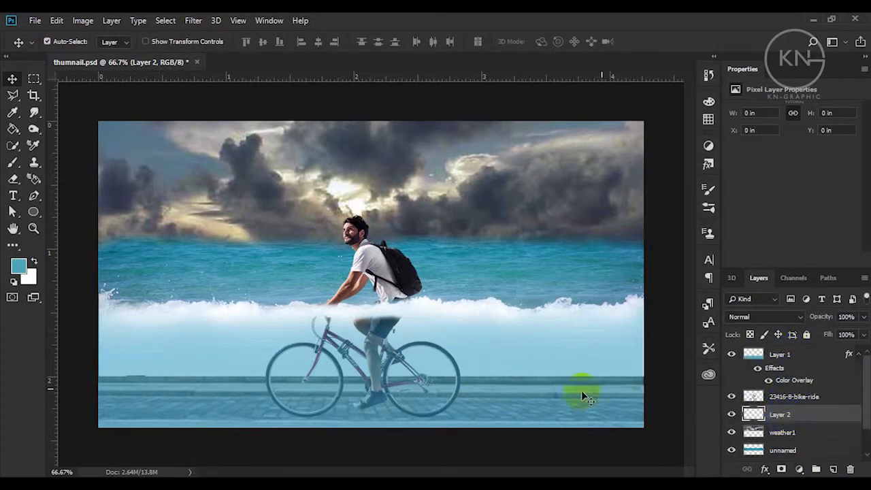
Set up the Brush with a soft round tip at 0% hardness, undo the stray dab, and reduce its size to 20 px
key("z")
left_click(369, 425)
left_click(356, 439)
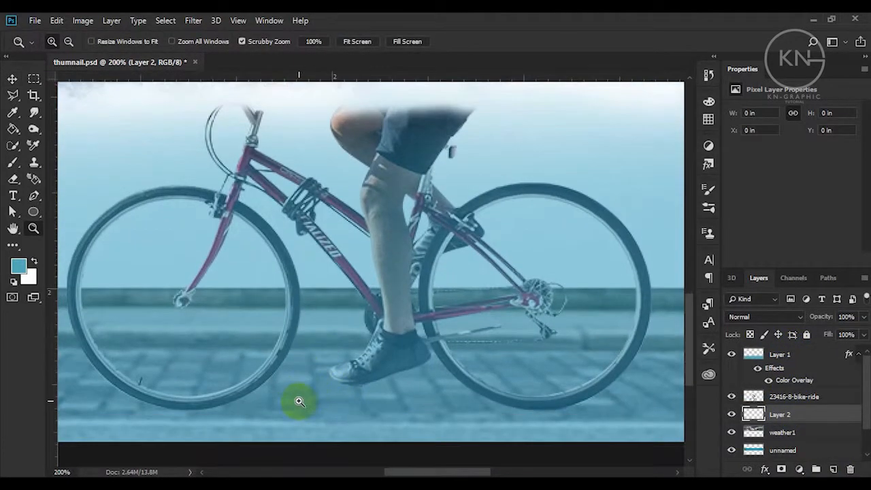
key("b")
left_click(59, 40)
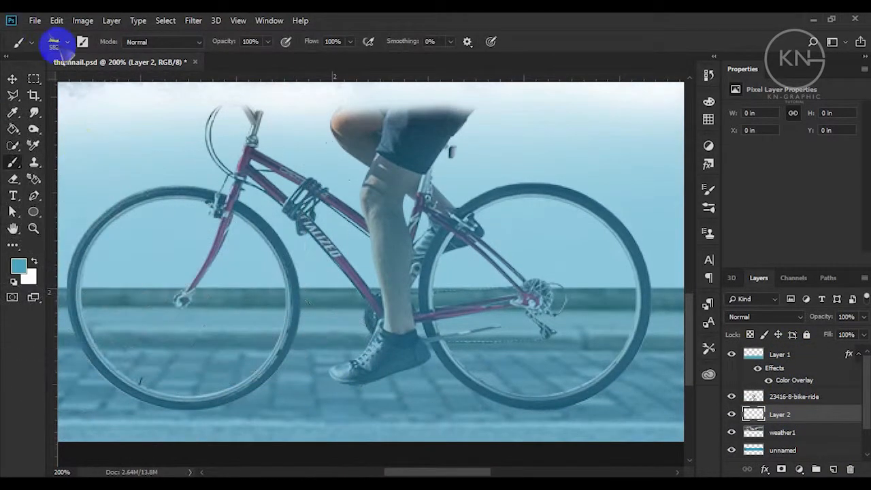
left_click(28, 138)
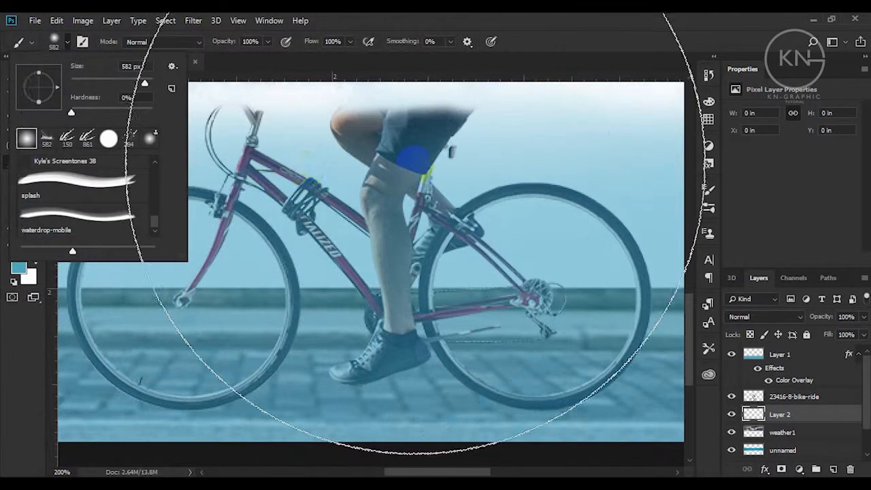
left_click(413, 159)
key("ctrl+z")
left_click(312, 208)
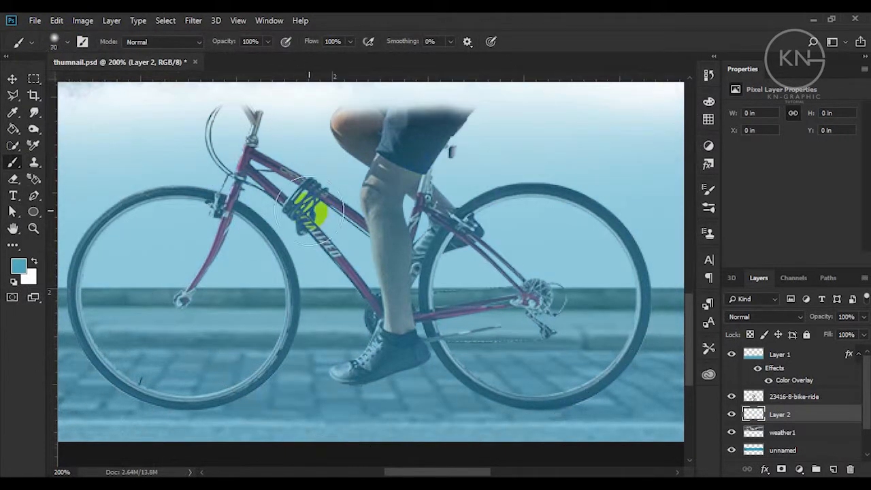
Set the foreground colour to black
left_click(19, 266)
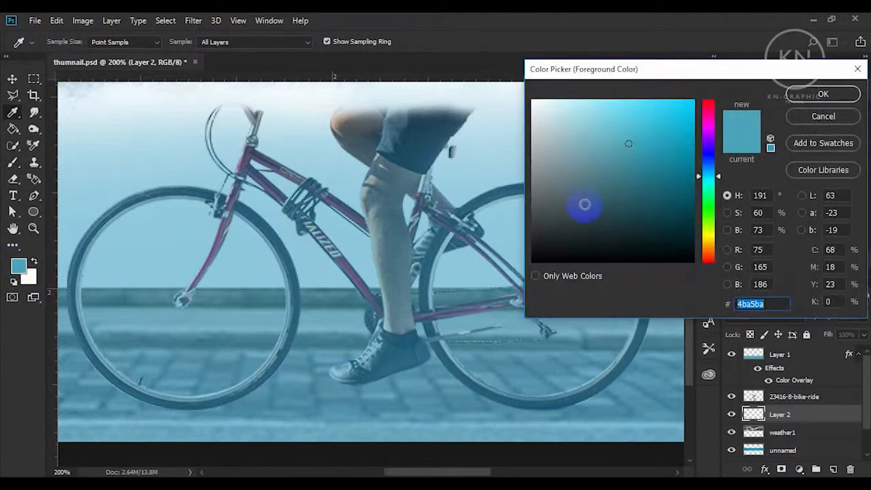
left_click_drag(583, 205, 512, 265)
left_click(823, 94)
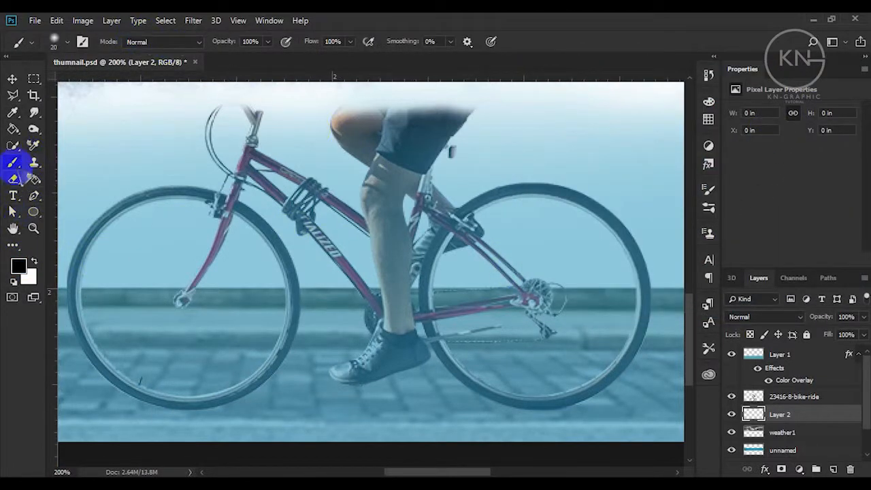
Paint a soft black shadow on Layer 2 beneath the front wheel and the cyclist's foot with a 10 px brush at 49% opacity
left_click_drag(268, 48, 253, 57)
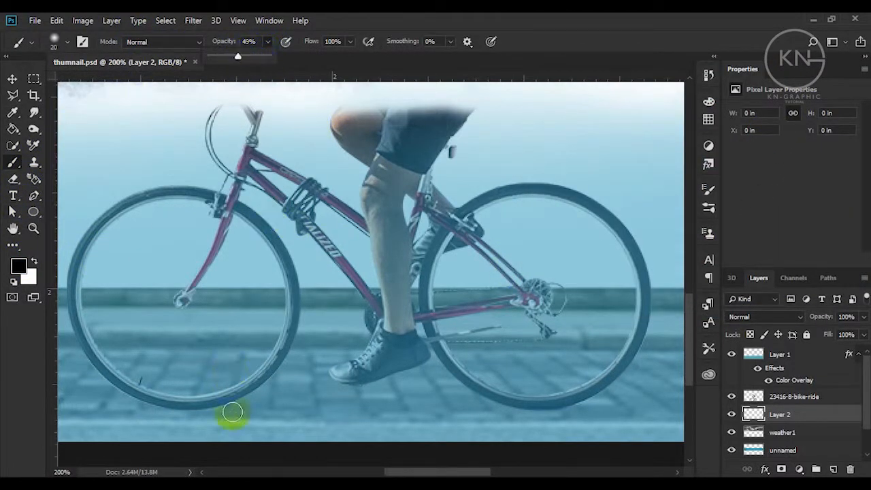
key("bracketleft")
mouse_move(204, 400)
left_mouse_down()
mouse_move(267, 401)
mouse_move(228, 420)
mouse_move(337, 409)
left_mouse_up()
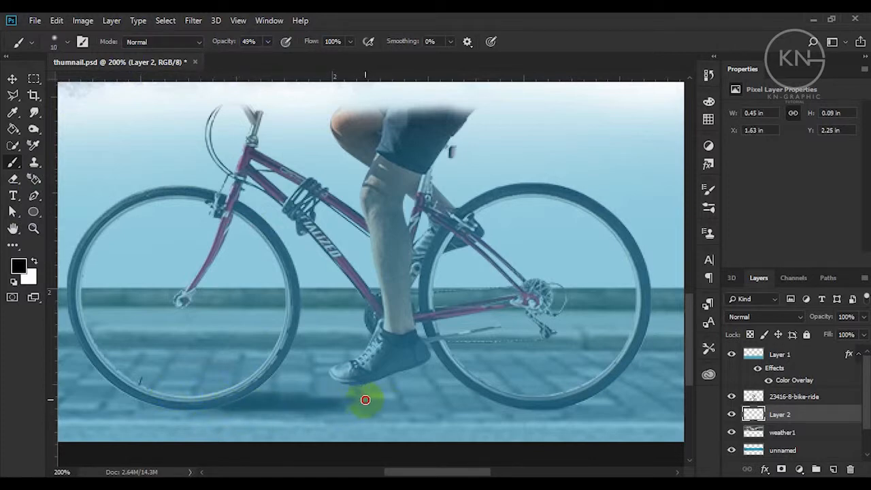
mouse_move(365, 399)
left_mouse_down()
mouse_move(420, 389)
mouse_move(351, 408)
left_mouse_up()
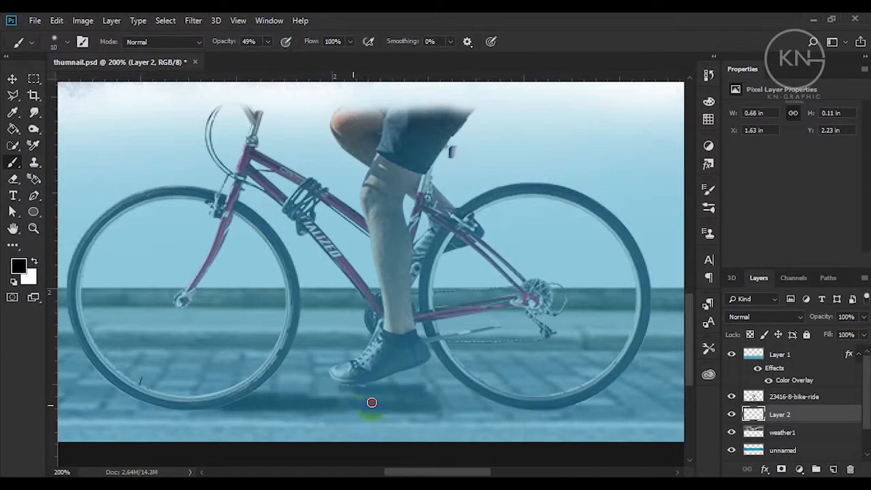
Paint a lighter shadow beneath the rear wheel with the brush at 35% opacity, and set Layer 2's opacity to 75%
left_click_drag(268, 41, 259, 54)
left_click_drag(565, 411, 678, 423)
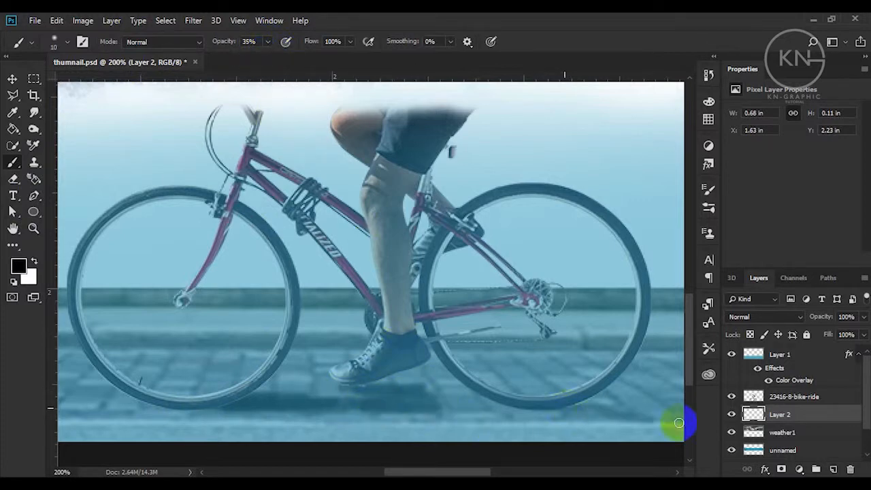
mouse_move(579, 408)
left_mouse_down()
mouse_move(676, 399)
mouse_move(642, 409)
mouse_move(587, 397)
left_mouse_up()
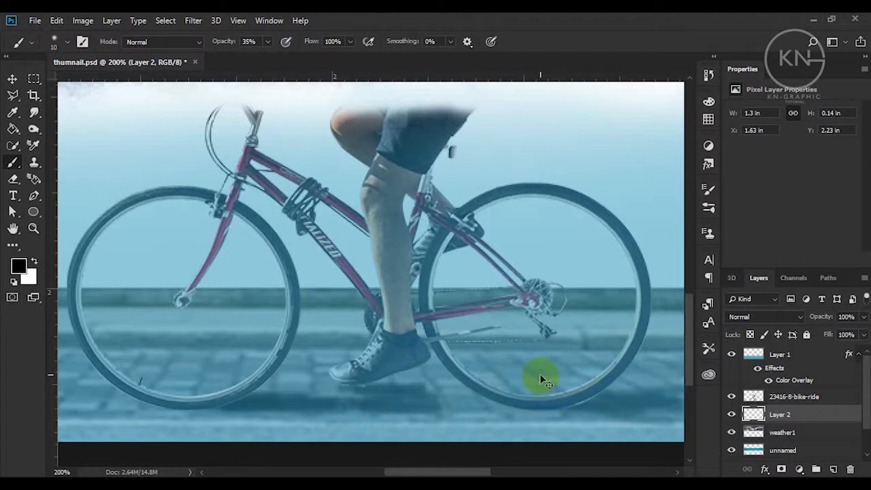
key("ctrl+0")
key("v")
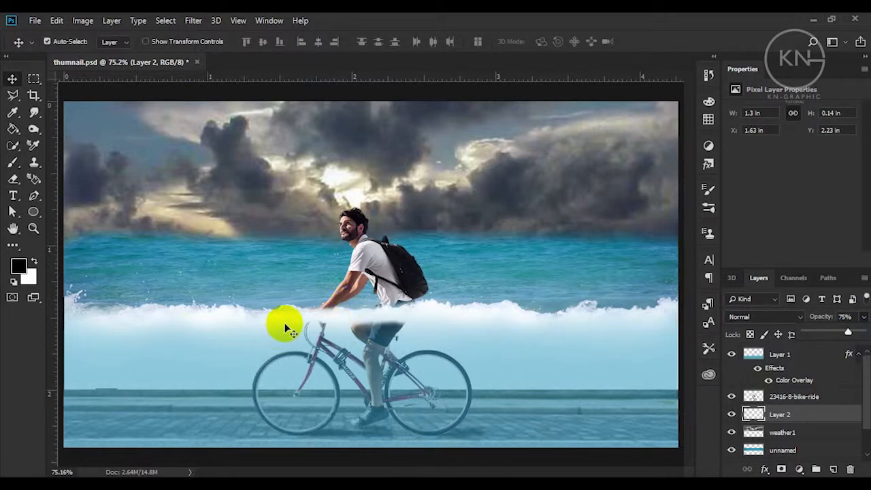
Switch to File Explorer and open 27SCI-CRUMPLE-promo-facebookJumbo.jpg from the Saved Pictures folder as a separate Photoshop document
key("alt+Tab")
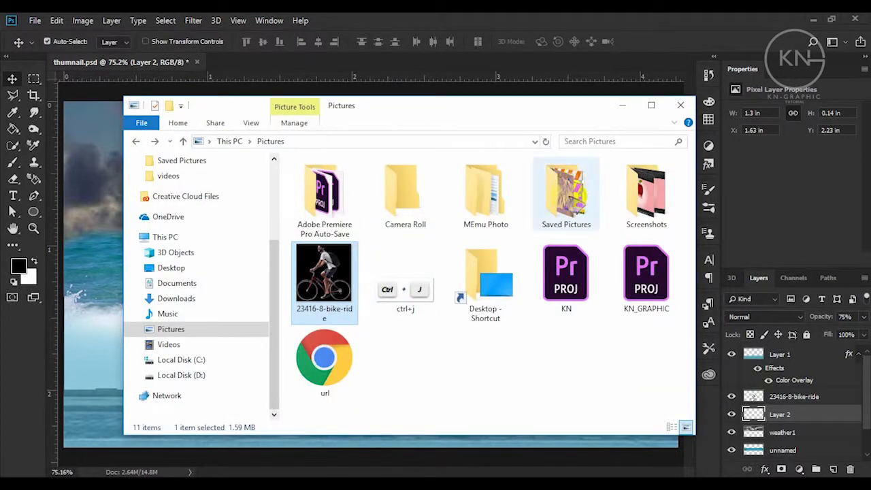
double_click(570, 194)
left_click_drag(403, 204, 424, 70)
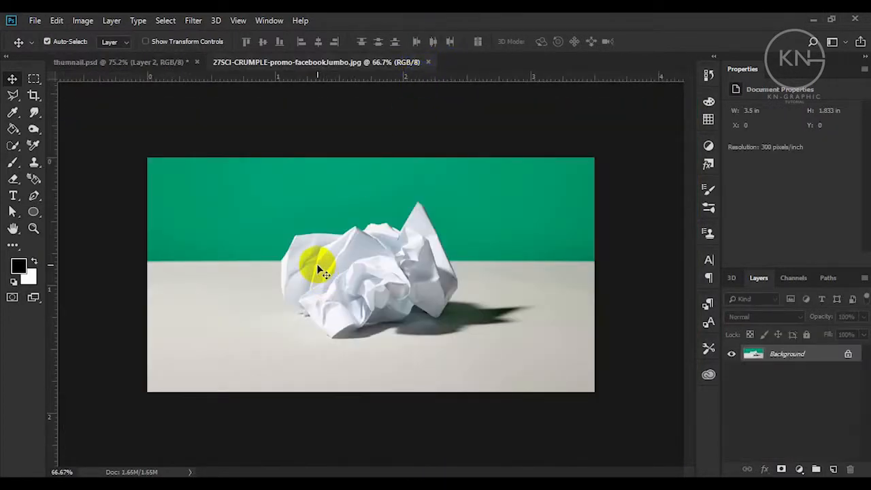
Select the crumpled paper ball with the Quick Selection tool and move it into thumnail.psd
key("w")
left_click(93, 42)
left_click(73, 44)
mouse_move(307, 257)
left_mouse_down()
mouse_move(331, 317)
mouse_move(294, 302)
mouse_move(459, 302)
mouse_move(313, 243)
mouse_move(168, 81)
mouse_move(166, 66)
mouse_move(280, 231)
mouse_move(288, 227)
mouse_move(293, 249)
left_mouse_up()
key("v")
Scale the paper ball down to about 0.24 × 0.19 in and place it on the pavement ahead of the front wheel
key("ctrl+t")
left_click_drag(211, 173, 235, 419)
key("Return")
key("ctrl+z")
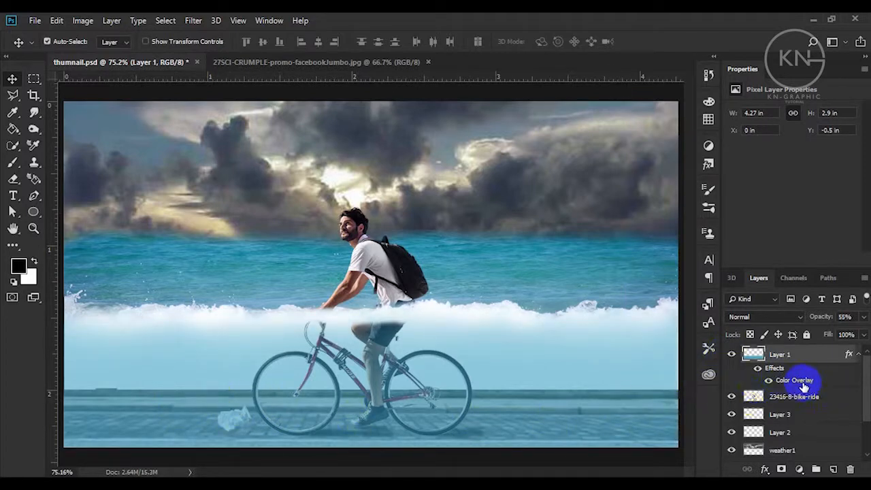
Collapse Layer 1's effects and reposition Layer 3's paper ball farther from the front wheel, at about X 0.88 in, Y 2.03 in
left_click(857, 354)
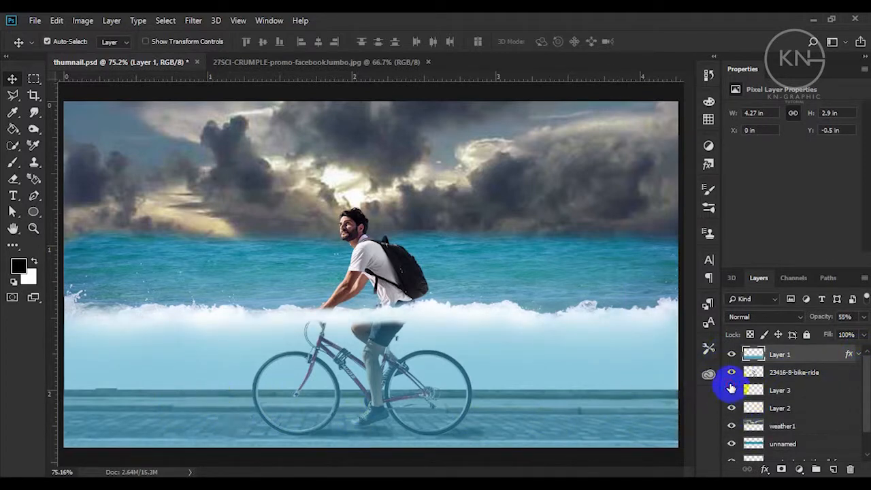
left_click(745, 390)
key("ctrl+t")
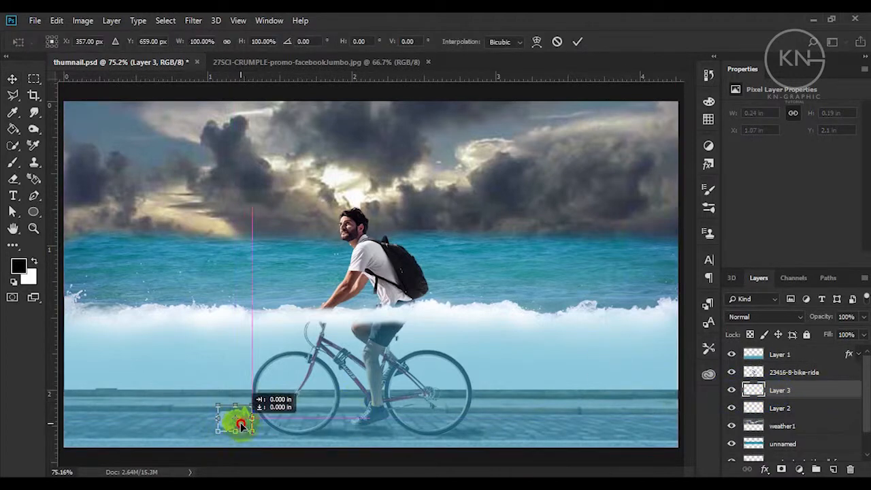
left_click(241, 425)
left_click_drag(245, 426, 219, 420)
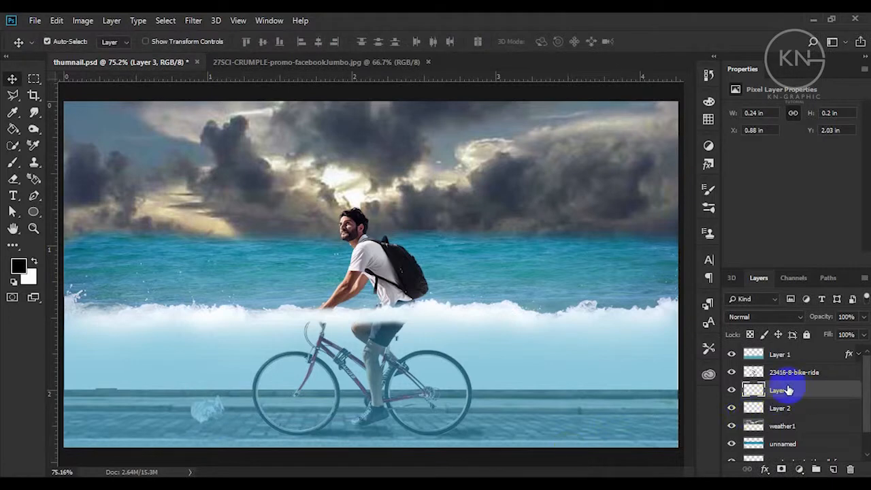
Duplicate Layer 3 and delete the stray empty layer created above the copy
left_click_drag(788, 390, 834, 469)
left_click(836, 469)
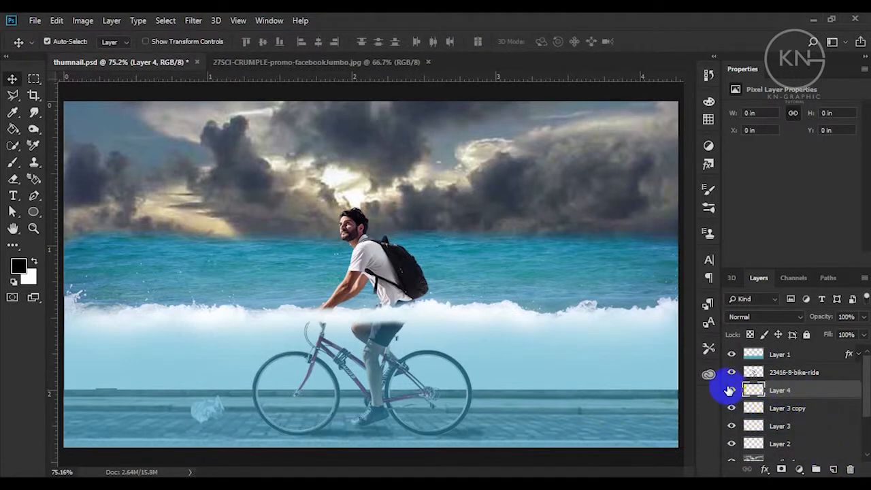
left_click(594, 354)
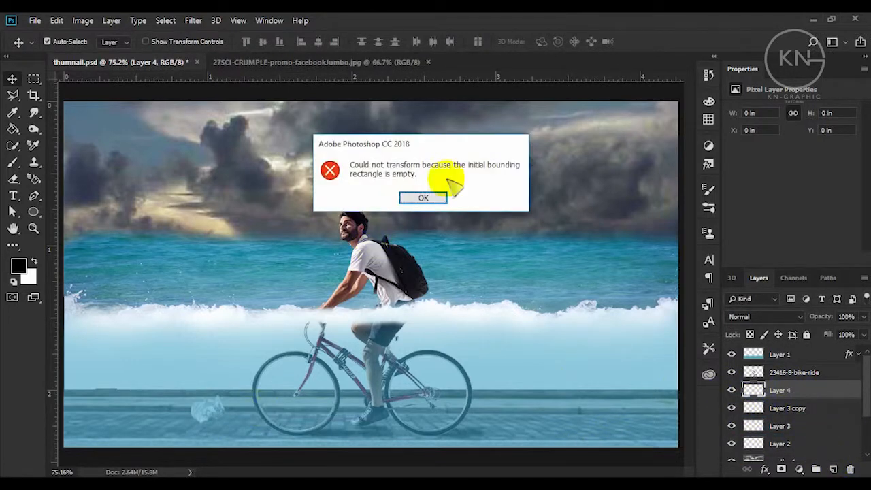
left_click(417, 197)
left_click_drag(791, 393, 850, 469)
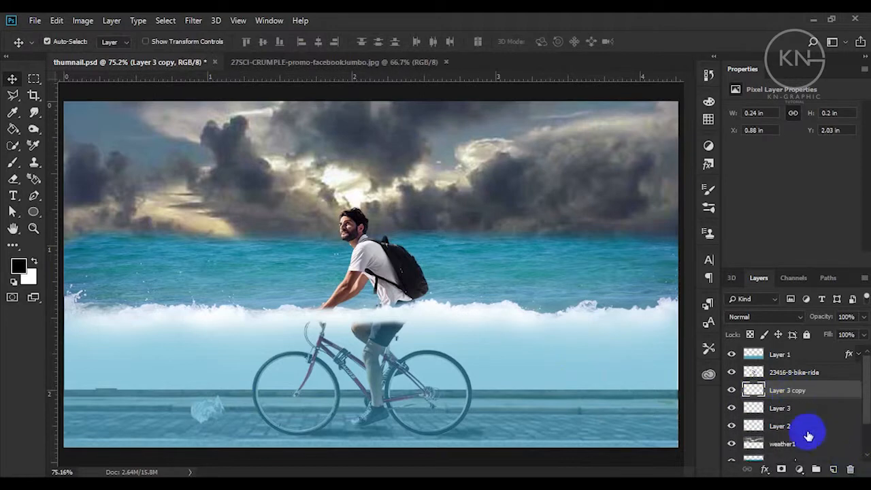
Scale Layer 3 copy down to about 0.15 × 0.13 in and shift it towards the front wheel
key("ctrl+t")
left_click_drag(227, 394, 220, 400)
key("Return")
key("shift+Right")
key("shift+Right")
key("shift+Right")
key("shift+Right")
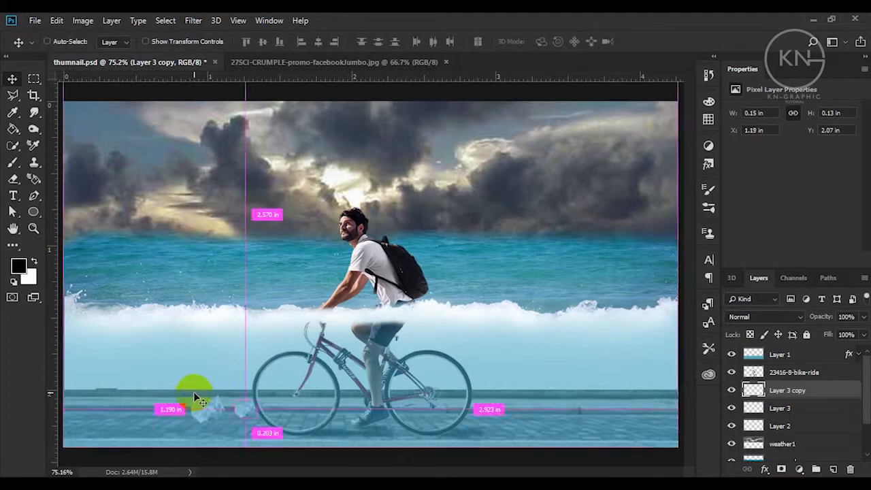
Move the smaller paper ball behind the rear wheel, to about X 2.89 in, Y 2.08 in
key("ctrl+space")
left_click(253, 428)
left_click(241, 415)
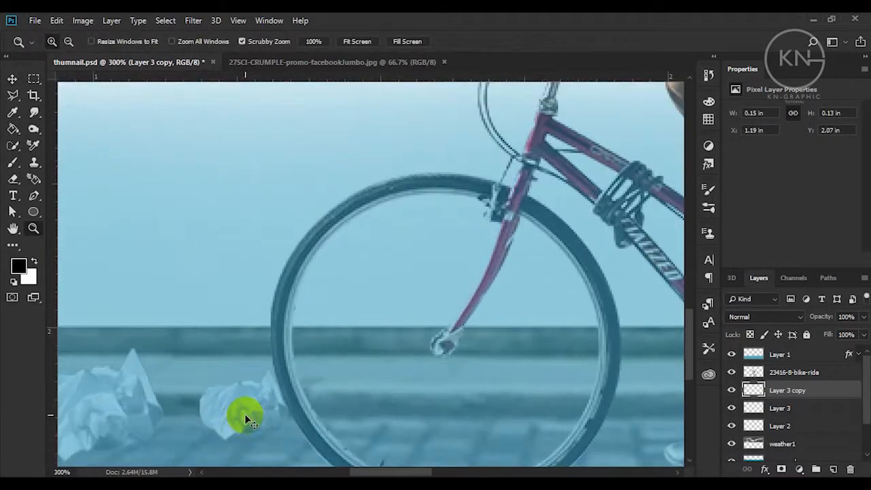
key("ctrl+t")
left_click_drag(263, 399, 600, 392)
key("ctrl+0")
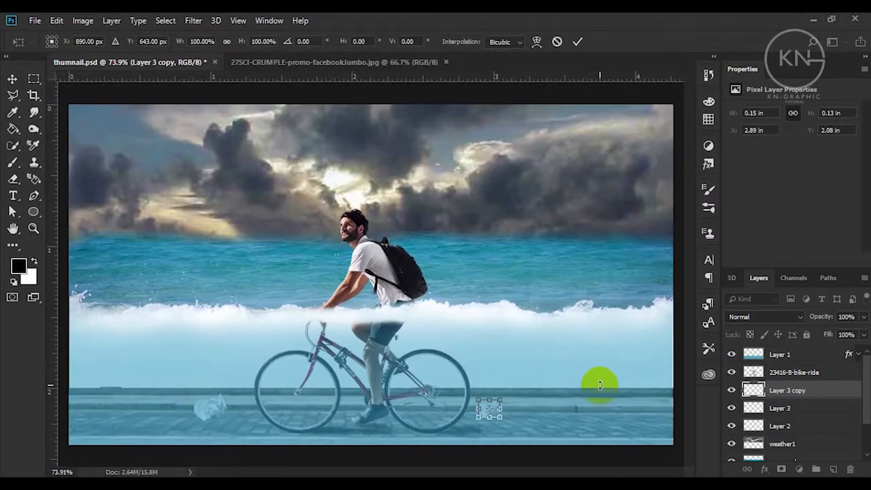
key("Return")
With Layer 1 temporarily hidden, move the smaller paper ball farther behind the bike to about X 3.45 in, Y 2.13 in
key("z")
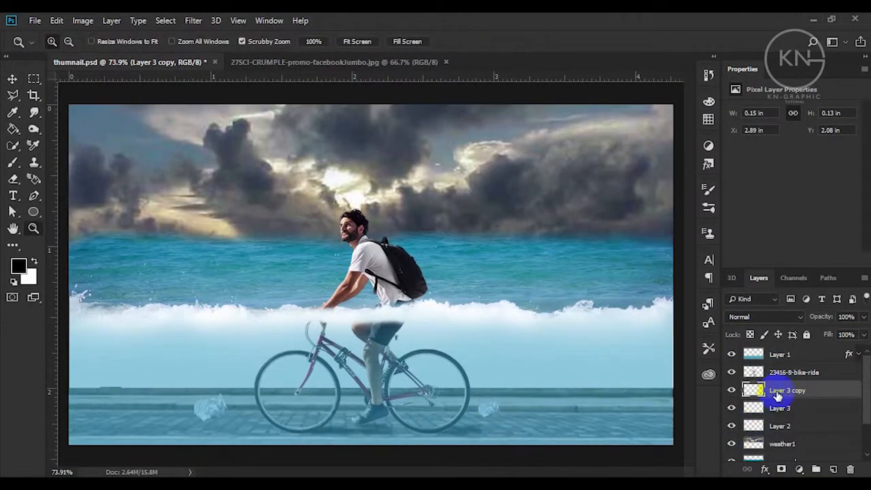
left_click(587, 398)
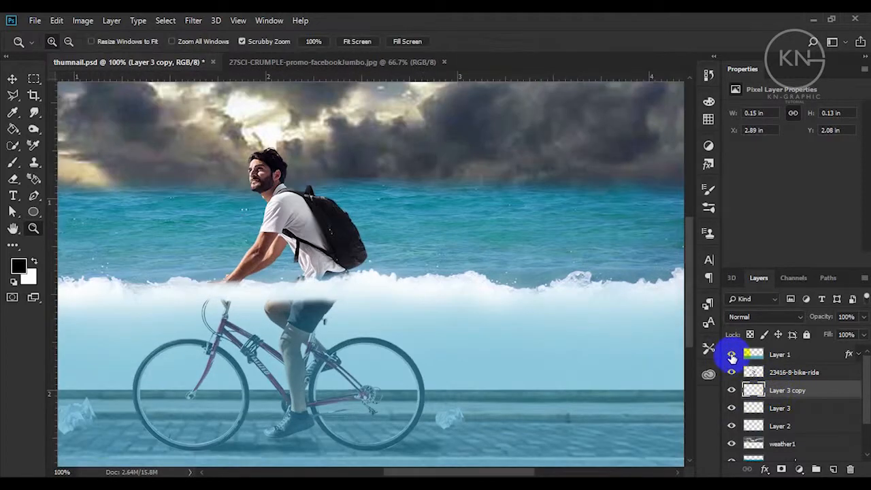
key("ctrl+0")
key("v")
left_click(732, 354)
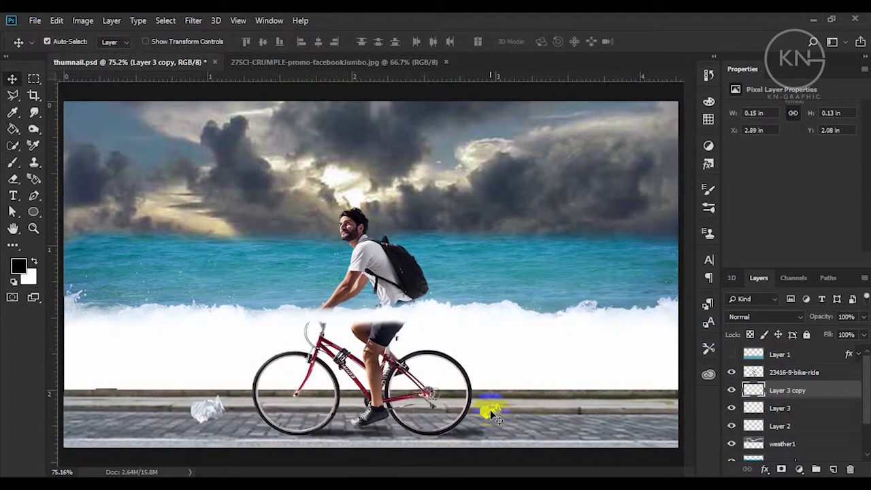
left_click_drag(496, 418, 576, 422)
left_click(731, 354)
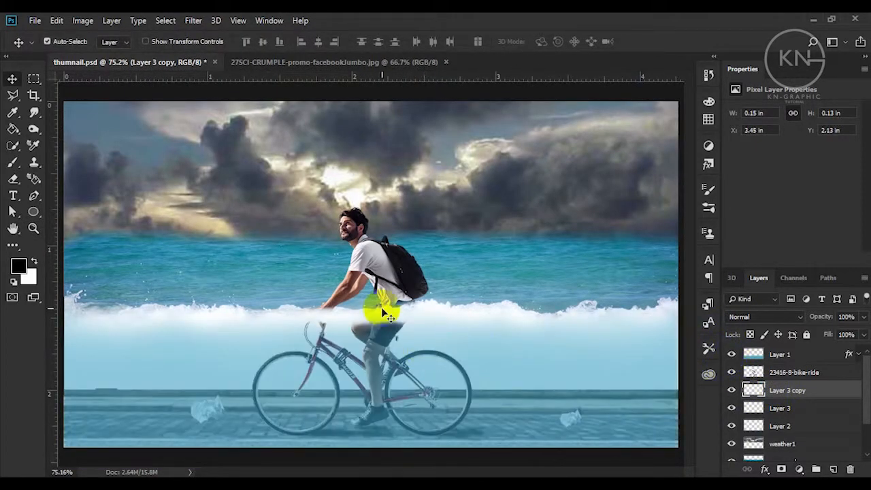
Place the mg_7280 grass image from Saved Pictures, enlarge it to span the canvas, and move its layer directly above Layer 0
key("alt+Tab")
scroll(481, 233, "down", 5)
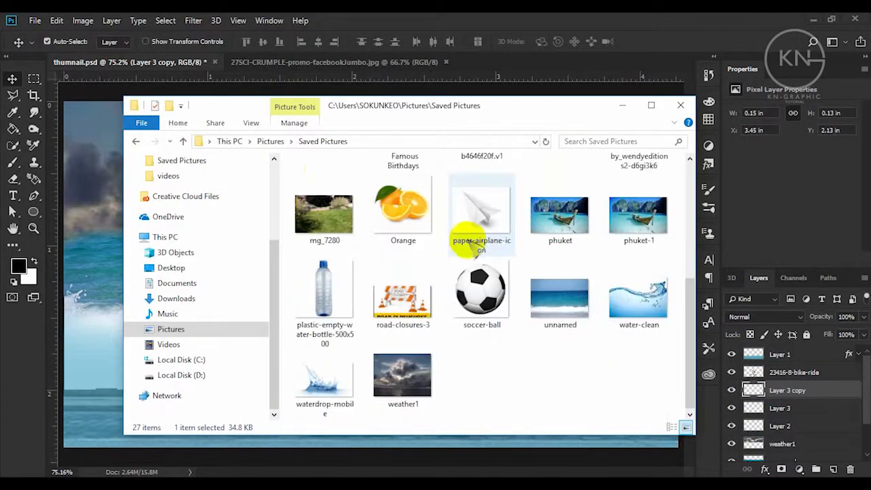
left_click_drag(316, 216, 418, 340)
left_click_drag(636, 450, 681, 463)
left_click(855, 386)
left_click_drag(855, 386, 807, 441)
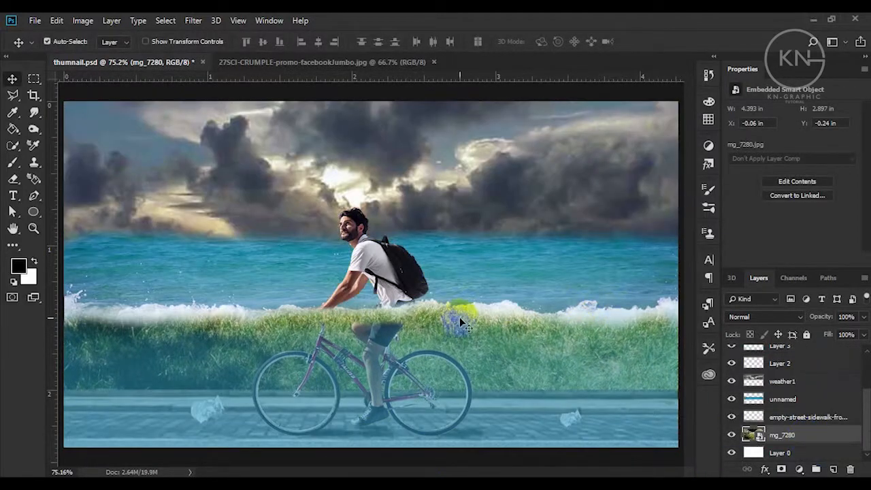
Undo the accidental shift of Layer 1 and move the mg_7280 grass image up about 0.66 in to meet the kerb
left_click_drag(442, 338, 447, 296)
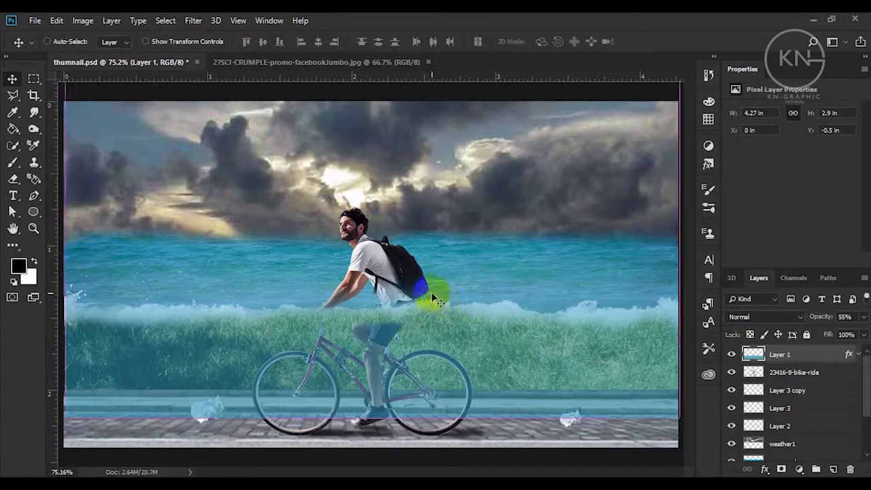
key("ctrl+z")
scroll(770, 446, "down", 3)
left_click(777, 435)
key("ctrl+t")
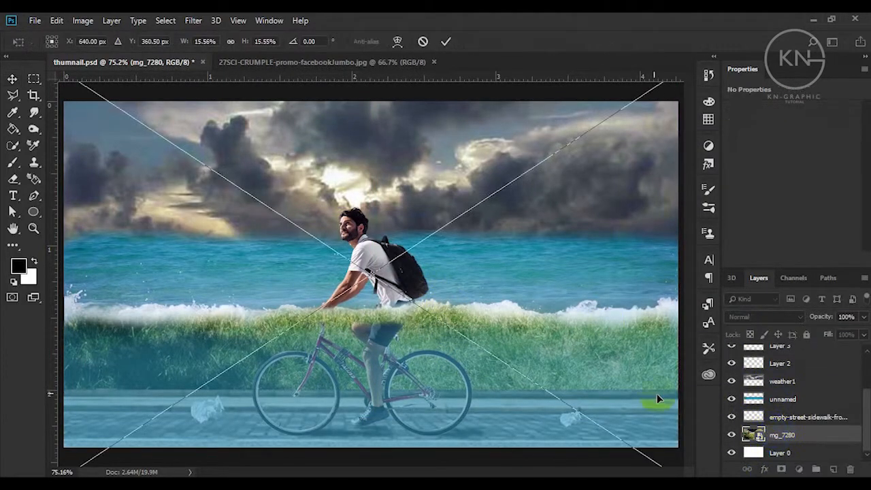
left_click_drag(464, 263, 473, 175)
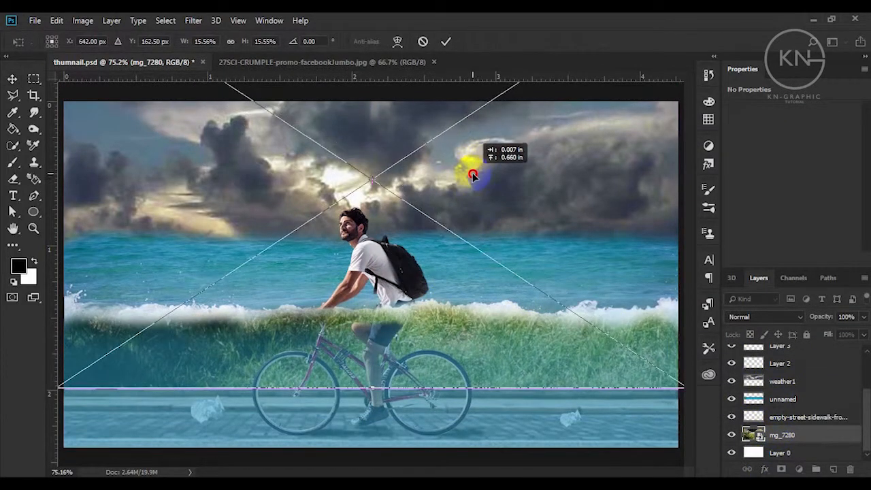
key("Return")
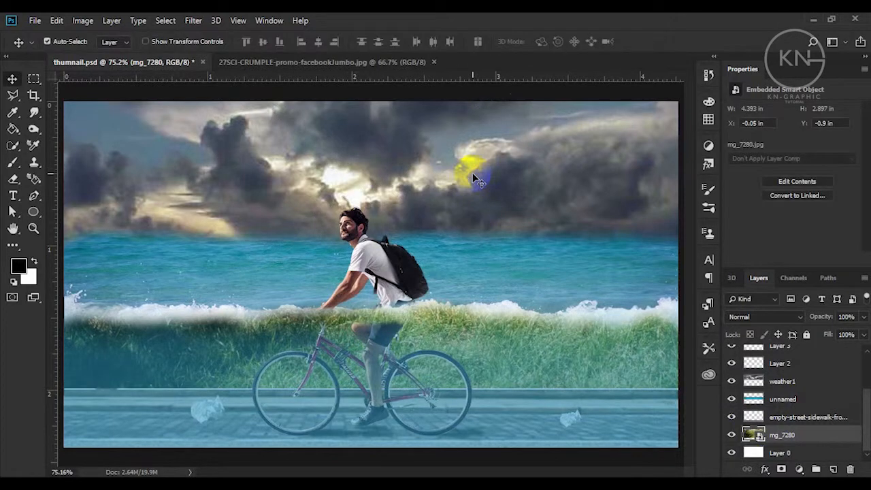
Rasterize the mg_7280 layer and erase the upper part of the grass along the wave with an enlarged soft eraser
key("e")
left_click(471, 175)
left_click(435, 204)
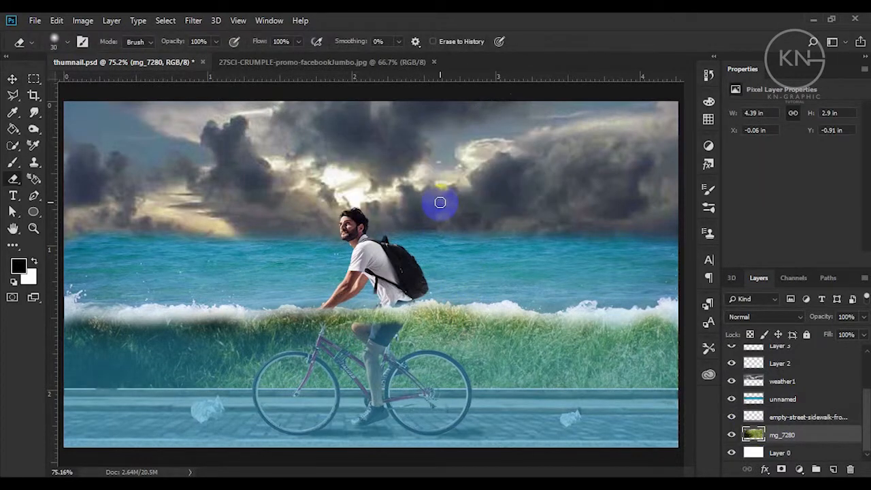
key("bracketright")
key("bracketright")
key("bracketright")
key("bracketright")
key("bracketright")
mouse_move(432, 214)
left_mouse_down()
mouse_move(209, 229)
mouse_move(187, 240)
mouse_move(116, 244)
mouse_move(451, 222)
mouse_move(587, 249)
mouse_move(635, 232)
mouse_move(613, 224)
left_mouse_up()
mouse_move(456, 182)
left_mouse_down()
mouse_move(580, 199)
mouse_move(121, 234)
mouse_move(86, 184)
mouse_move(152, 207)
mouse_move(517, 267)
mouse_move(632, 235)
left_mouse_up()
key("v")
Place the plastic-empty-water-bottle-500x500 image from File Explorer above the 23416-8-bike-ride layer
left_click(346, 252)
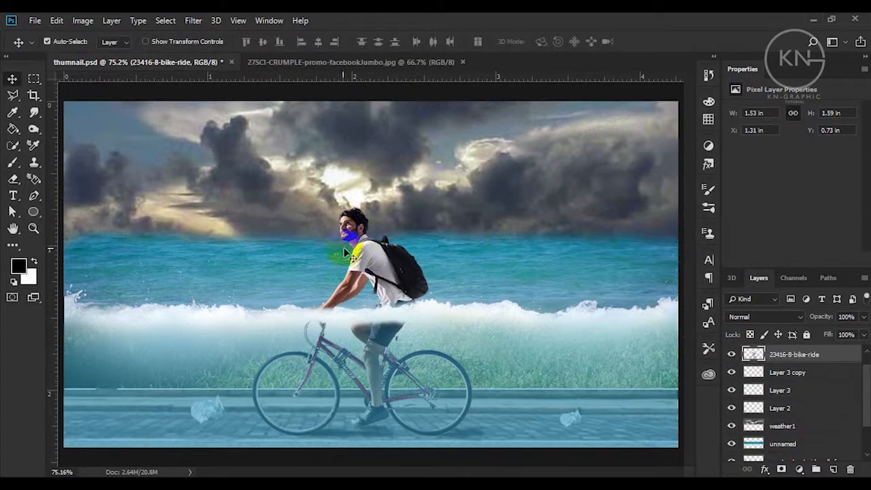
key("alt+Tab")
mouse_move(343, 292)
left_mouse_down()
mouse_move(443, 467)
mouse_move(442, 405)
mouse_move(412, 315)
left_mouse_up()
key("Return")
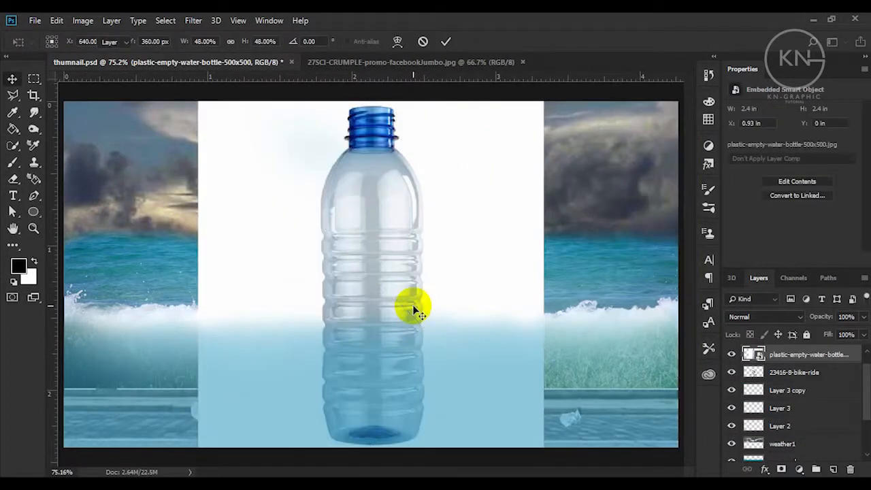
key("w")
key("shift+w")
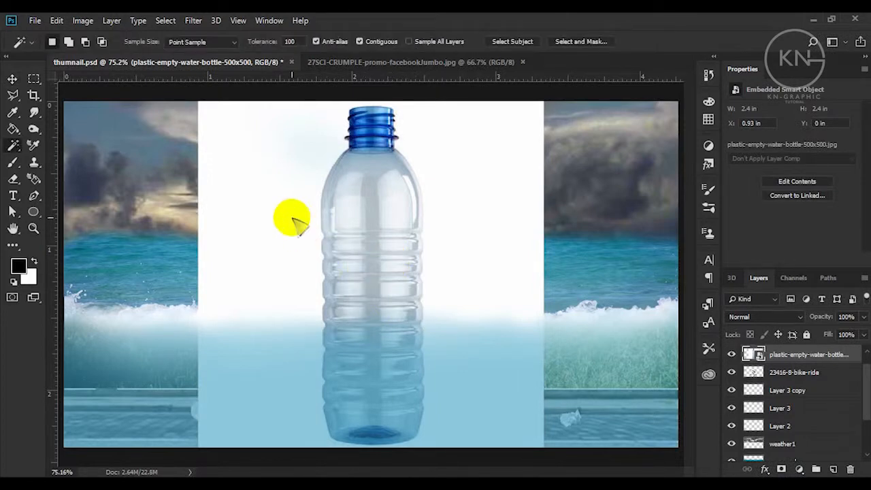
left_click(292, 218)
key("ctrl+d")
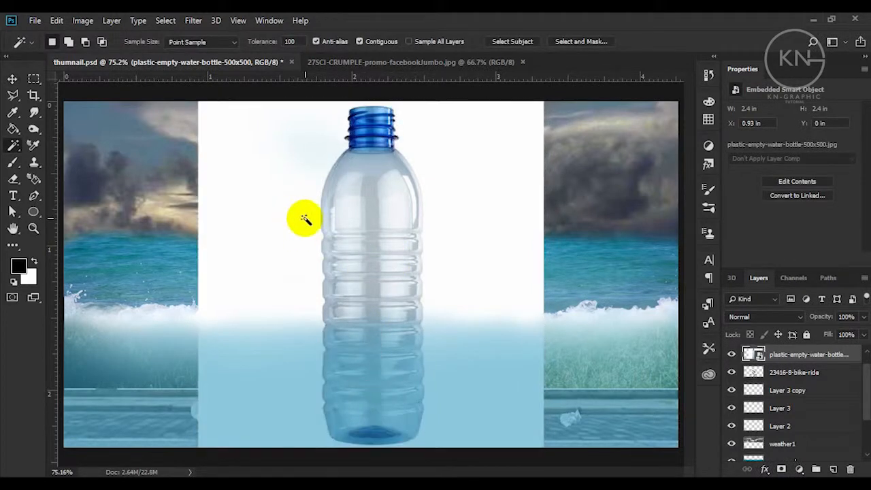
Select the water bottle by tracing its outline with the Magnetic Lasso and add the missed upper edge with Quick Selection
key("m")
mouse_move(13, 95)
left_mouse_down()
mouse_move(63, 129)
mouse_move(68, 122)
left_mouse_up()
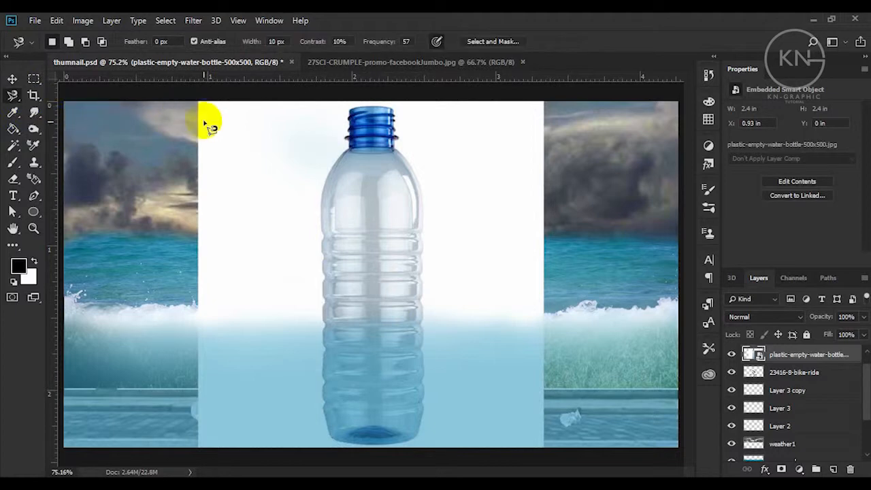
left_click(395, 111)
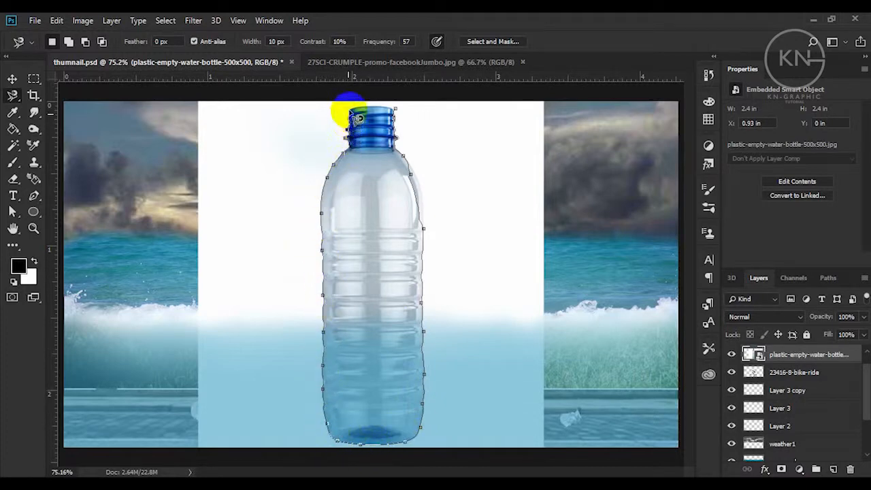
left_click(395, 110)
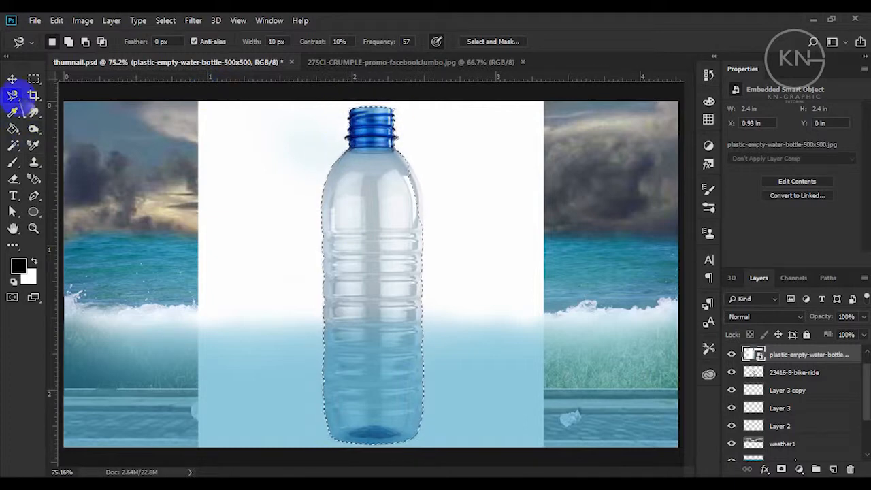
left_click(13, 145)
left_click(72, 146)
left_click(74, 39)
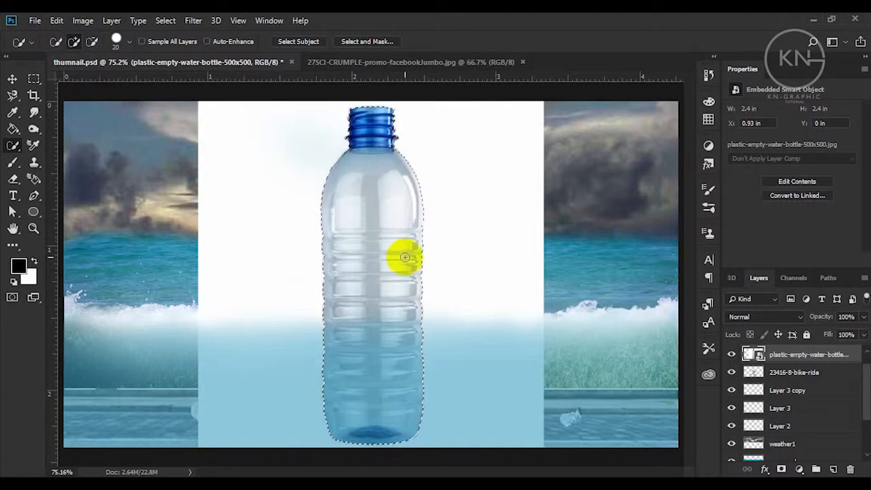
Invert the selection, rasterize the bottle layer and delete its white background
key("v")
left_click(166, 20)
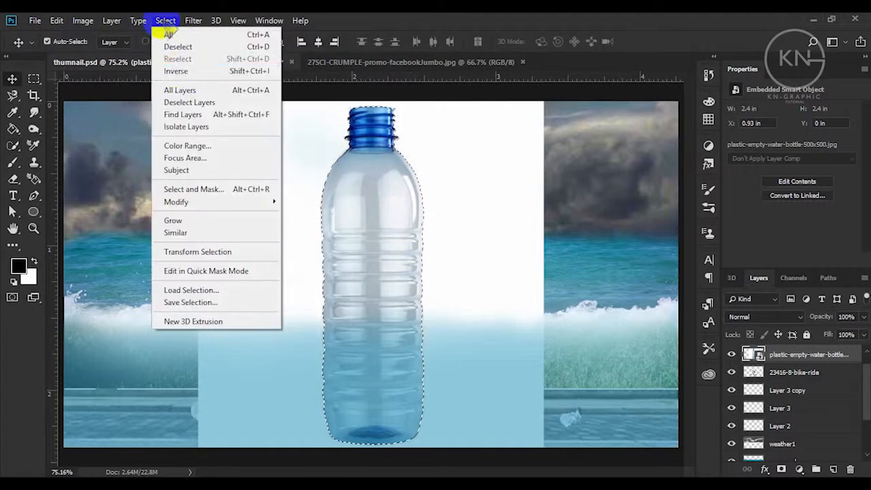
left_click(163, 62)
key("e")
left_click(381, 197)
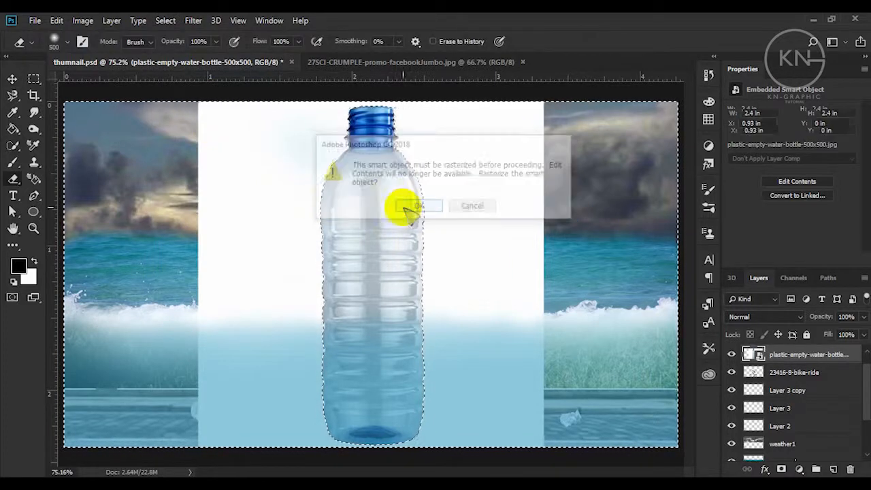
left_click(401, 204)
key("Delete")
key("ctrl+d")
key("v")
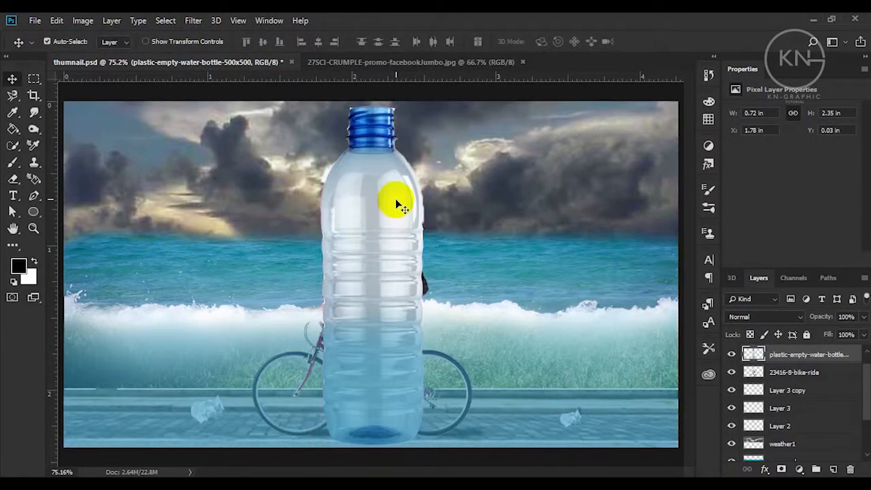
Scale the bottle to about 13% and set it tilted on the wave crest in front of the cyclist
key("ctrl+t")
left_click_drag(317, 102, 346, 256)
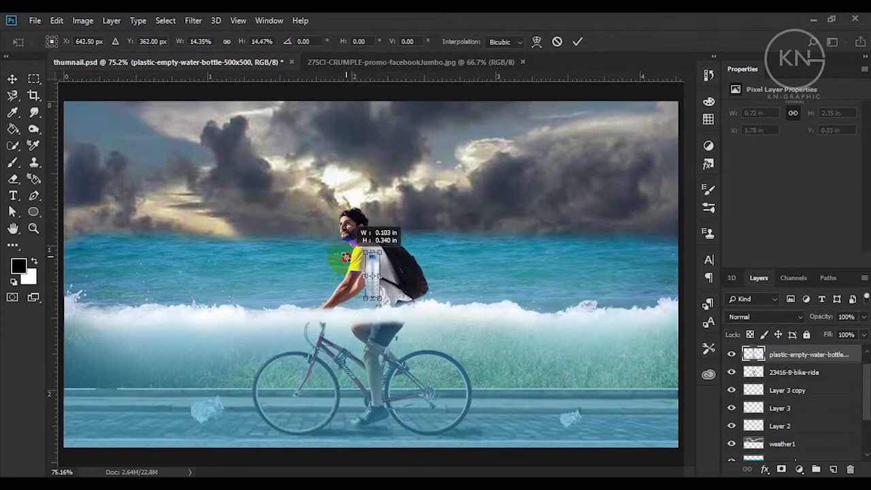
left_click_drag(392, 310, 398, 302)
mouse_move(372, 275)
left_mouse_down()
mouse_move(352, 300)
mouse_move(221, 309)
mouse_move(228, 299)
left_mouse_up()
mouse_move(378, 291)
left_mouse_down()
mouse_move(224, 317)
mouse_move(230, 325)
mouse_move(280, 291)
left_mouse_up()
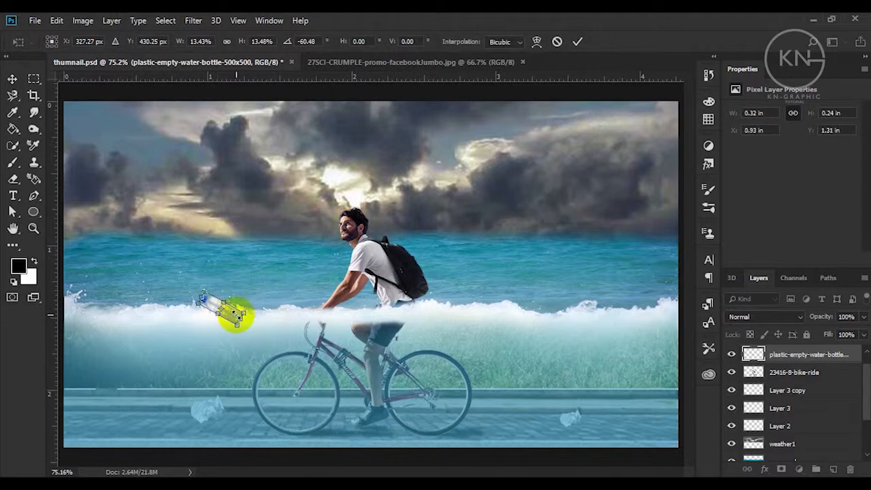
mouse_move(241, 327)
left_mouse_down()
mouse_move(266, 321)
mouse_move(234, 321)
left_mouse_up()
key("Return")
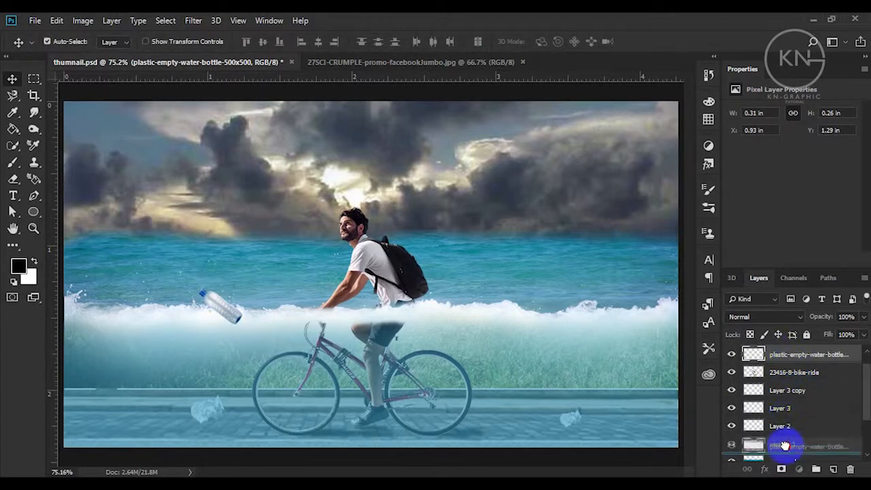
Move the bottle layer directly above Layer 2
scroll(778, 456, "down", 2)
scroll(778, 424, "down", 2)
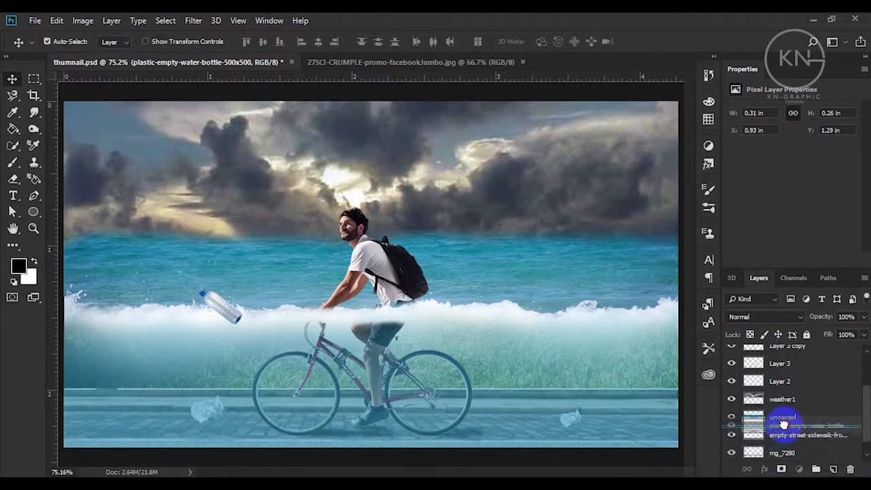
left_click(782, 421)
left_click_drag(782, 424, 778, 361)
Erase the bottle's lower end where it meets the foam with a 35 px soft eraser
key("z")
left_click(225, 320)
left_click(226, 320)
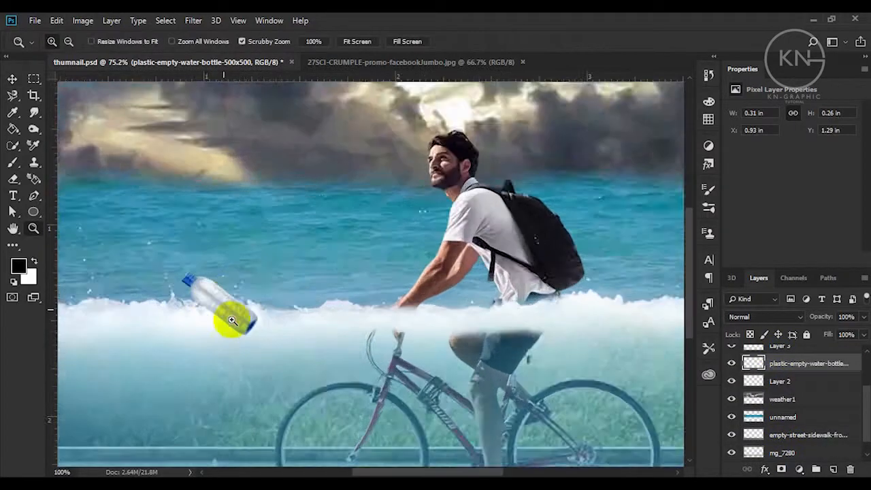
left_click(226, 321)
key("e")
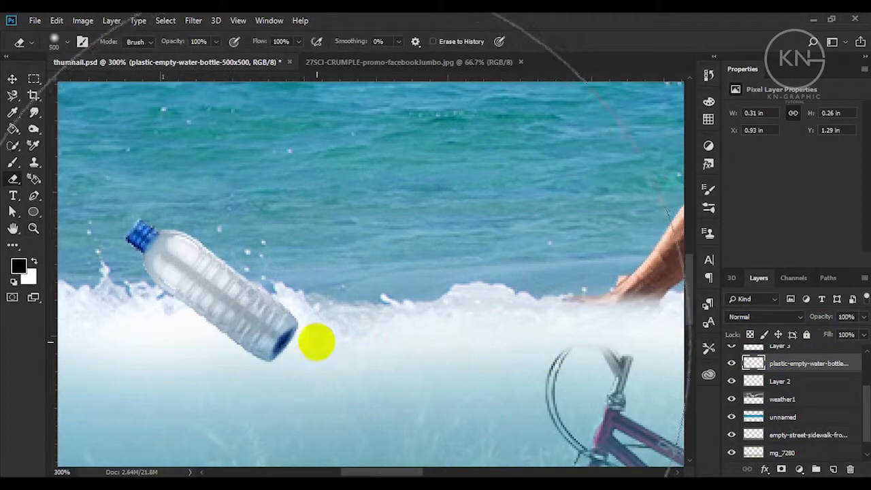
key("bracketleft")
key("bracketleft")
key("bracketleft")
key("bracketleft")
key("bracketleft")
key("bracketleft")
mouse_move(279, 380)
left_mouse_down()
mouse_move(245, 378)
mouse_move(256, 365)
mouse_move(247, 348)
mouse_move(284, 336)
mouse_move(228, 340)
left_mouse_up()
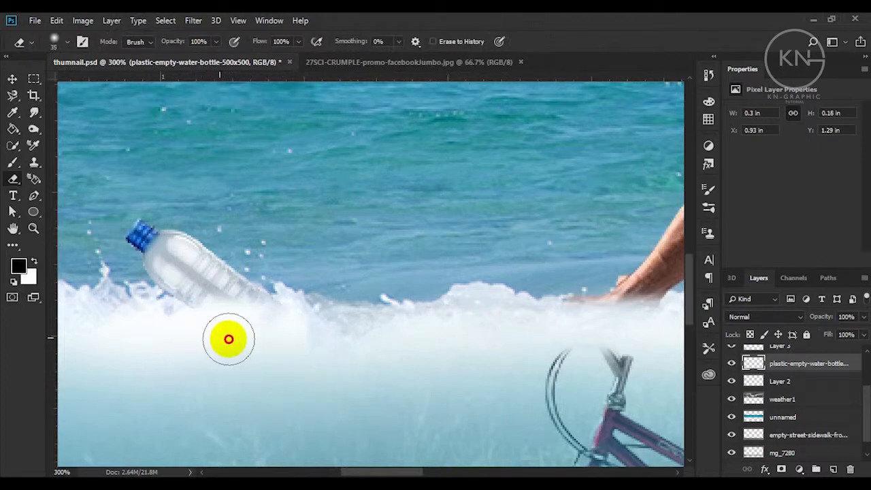
key("ctrl+0")
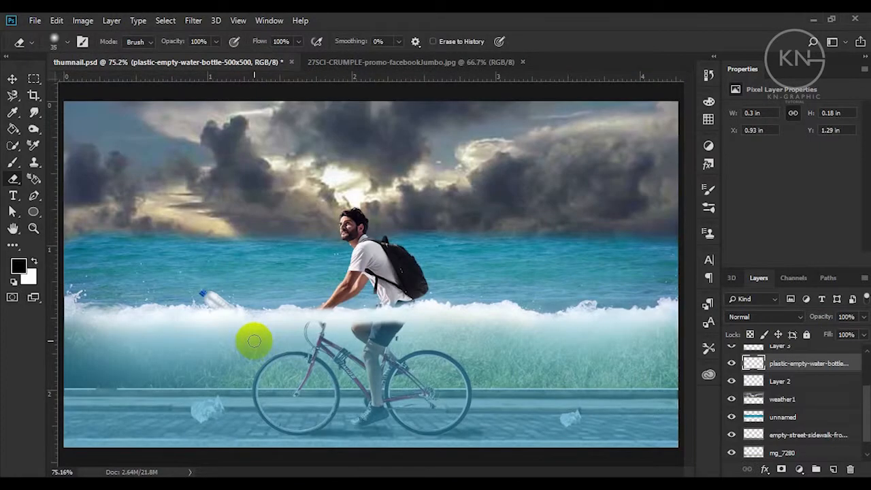
Add a horizontally flipped copy of the bottle in the wave behind the cyclist and erase its submerged end
key("v")
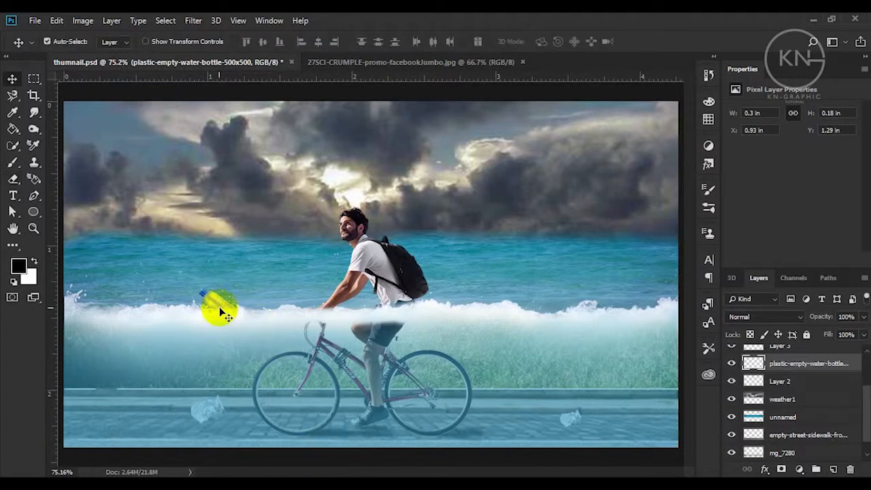
left_click_drag(215, 299, 610, 311)
key("ctrl+t")
right_click(614, 301)
left_click(645, 455)
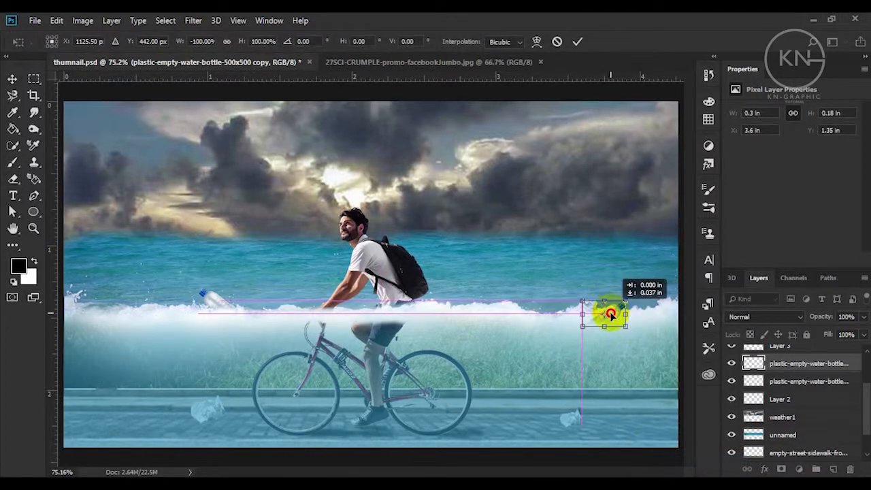
key("Return")
key("e")
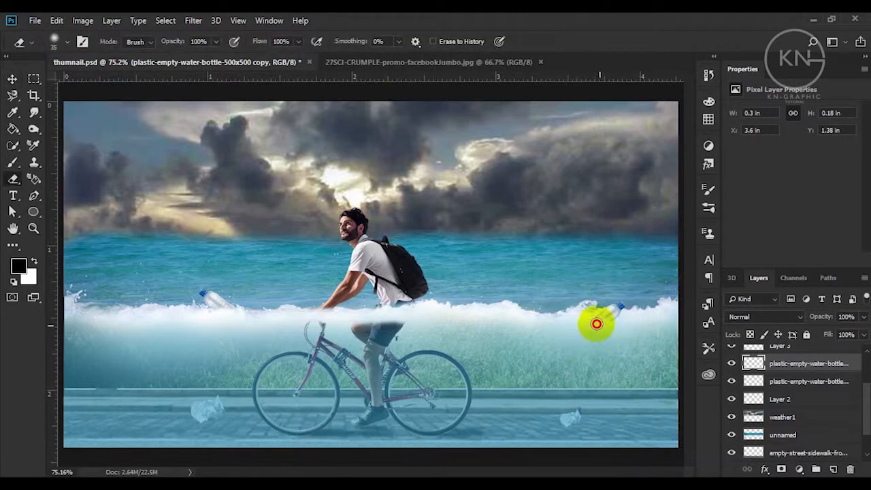
key("v")
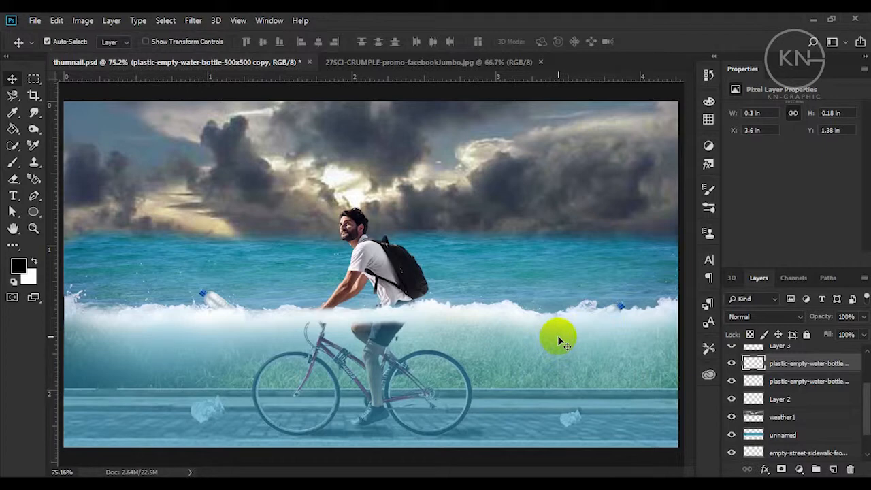
Delete the bottle copy and undo the erasing and the layer move of the original bottle
key("Delete")
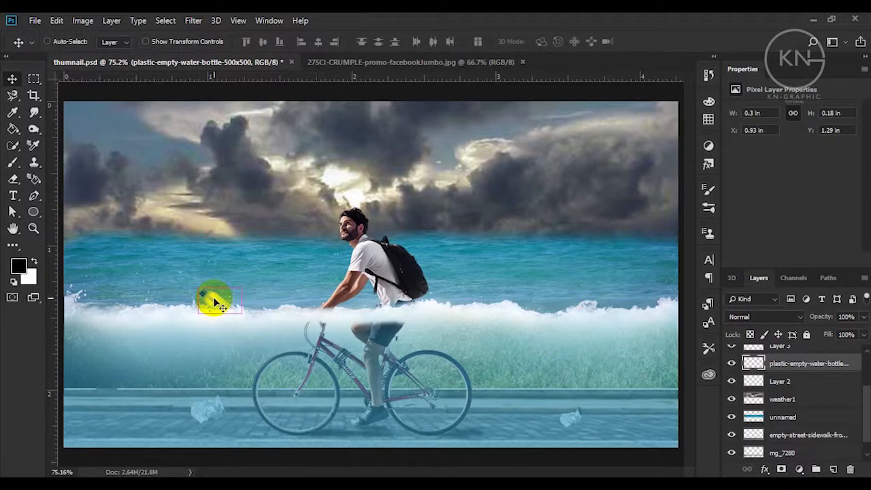
key("ctrl+alt+z")
key("ctrl+alt+z")
key("ctrl+alt+z")
key("ctrl+alt+z")
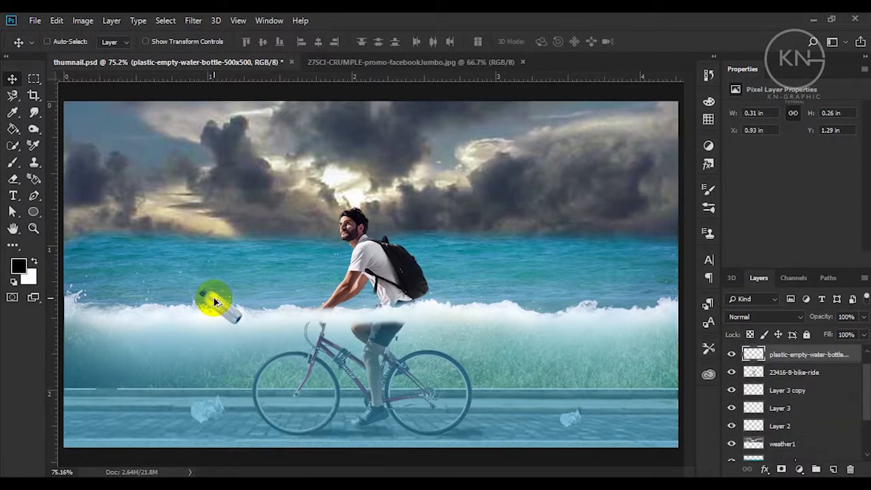
Duplicate the whole bottle beside the original and erase the original's lower end into the foam
left_click_drag(220, 310, 281, 307, "alt")
left_click(223, 309)
key("z")
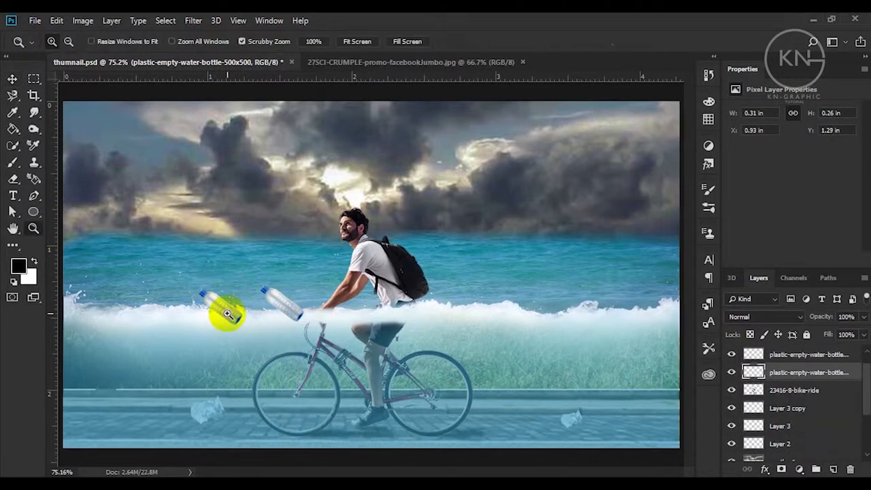
double_click(226, 314)
key("e")
mouse_move(226, 307)
left_mouse_down()
mouse_move(252, 334)
mouse_move(209, 326)
mouse_move(251, 320)
mouse_move(291, 332)
left_mouse_up()
key("ctrl+0")
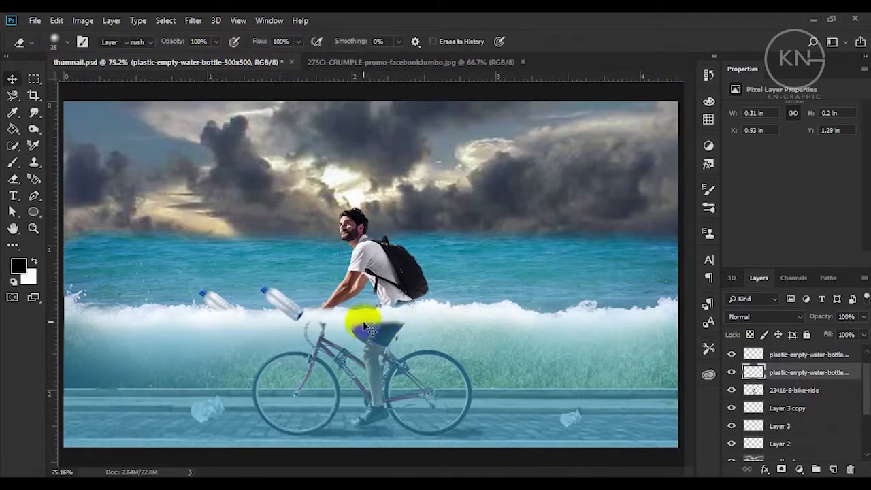
Move the bottle copy into the wave behind the cyclist and turn it steeply with its cap pointing up and right
key("v")
mouse_move(289, 299)
left_mouse_down()
mouse_move(334, 313)
mouse_move(551, 307)
left_mouse_up()
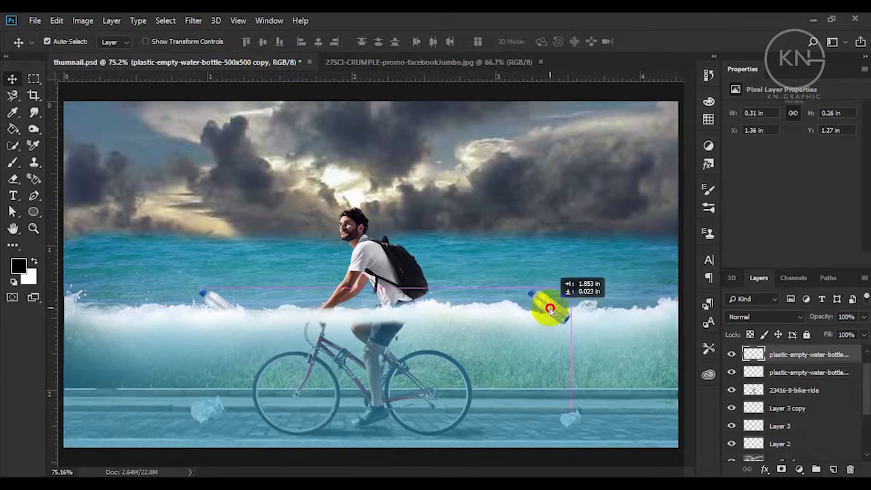
key("ctrl+t")
right_click(560, 340)
left_click(581, 300)
left_click_drag(589, 327, 572, 330)
key("Return")
Erase the middle of the bottle copy along the foam with a 25 px soft eraser, keeping its base
key("z")
left_click(551, 321)
left_click(551, 321)
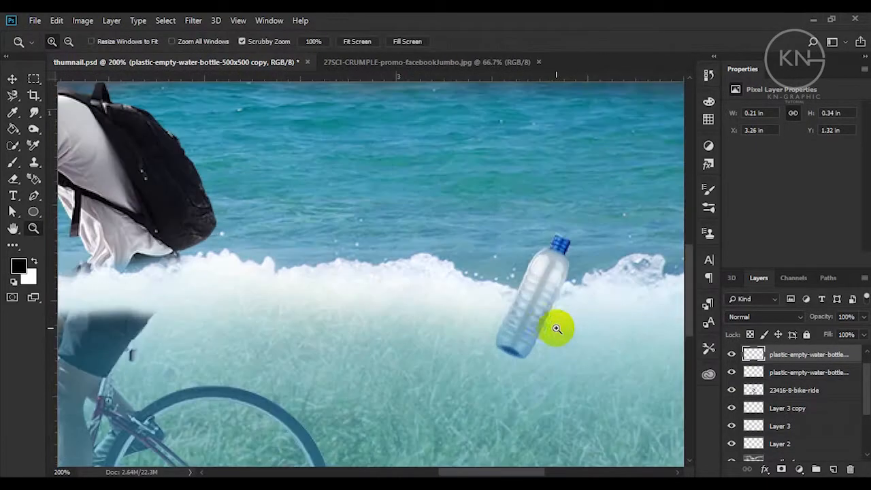
key("e")
mouse_move(512, 304)
left_mouse_down()
mouse_move(564, 307)
mouse_move(499, 307)
mouse_move(529, 317)
left_mouse_up()
key("ctrl+0")
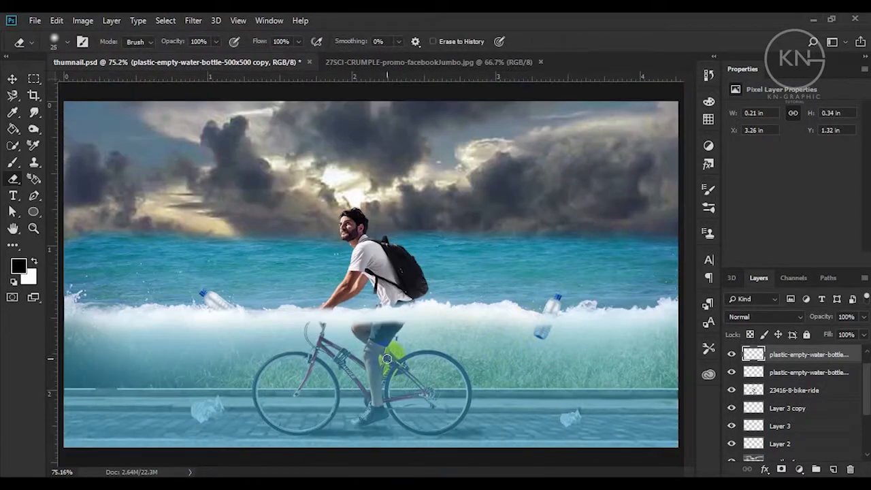
Place the soccer-ball image from the Saved Pictures folder in File Explorer above the bottle layers
key("alt+Tab")
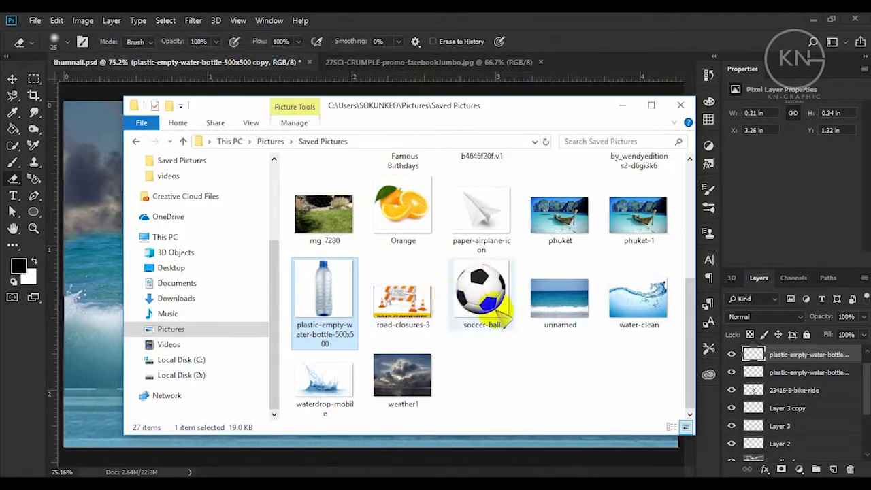
left_click_drag(486, 294, 356, 192)
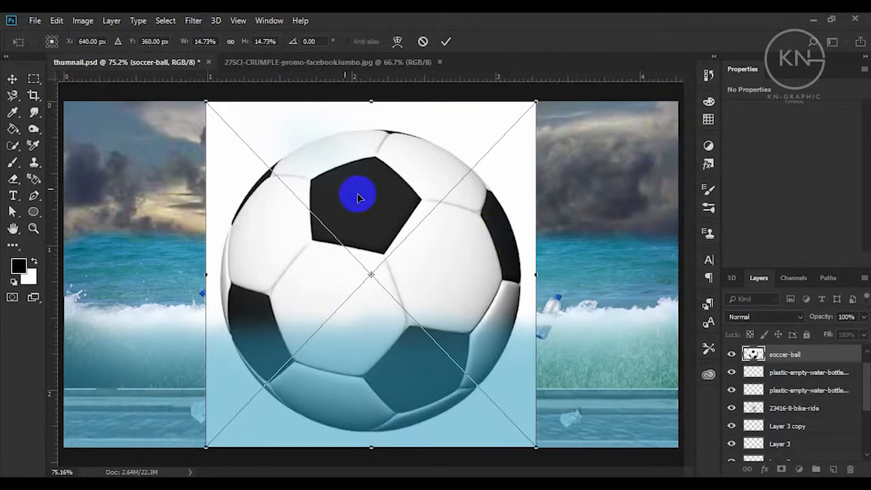
key("Return")
Try to select the white background around the soccer ball with the Magic Wand and refine it with Quick Selection
key("w")
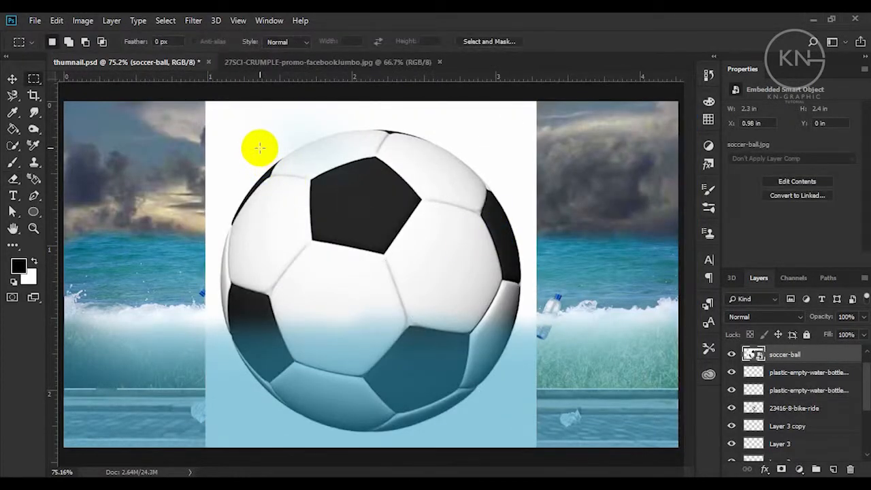
key("shift+w")
left_click(267, 186)
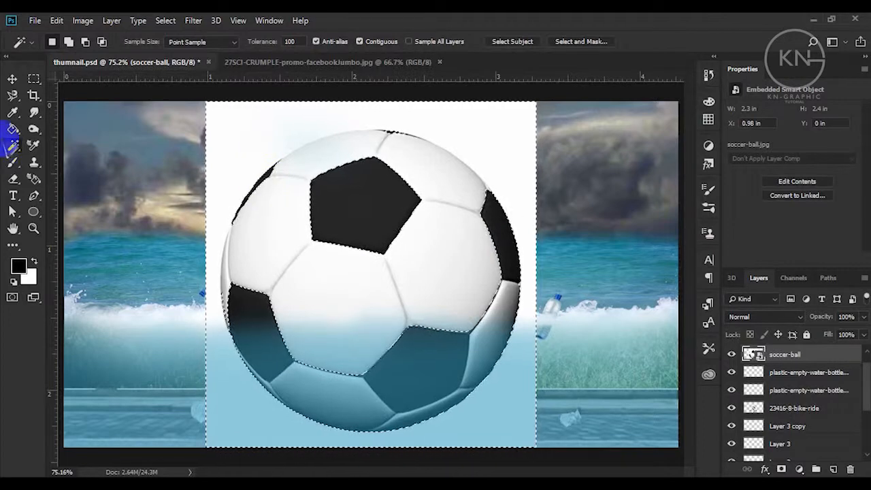
right_click(12, 145)
left_click(65, 143)
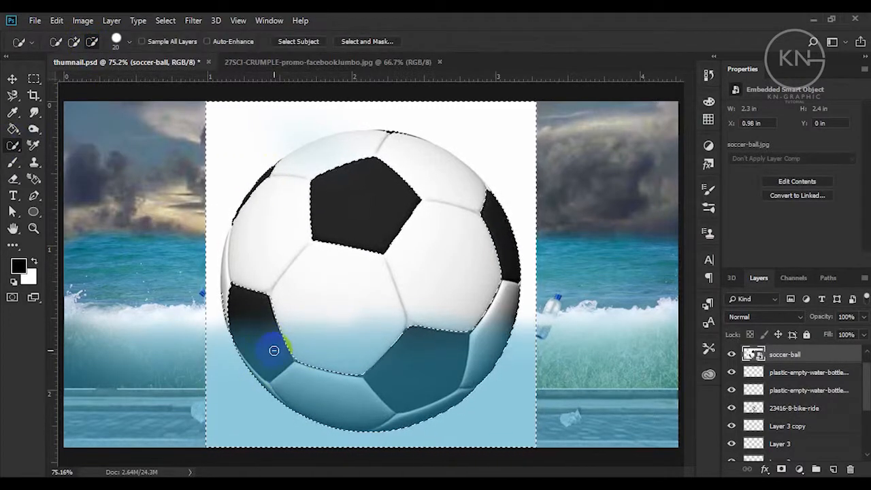
left_click_drag(233, 216, 238, 196)
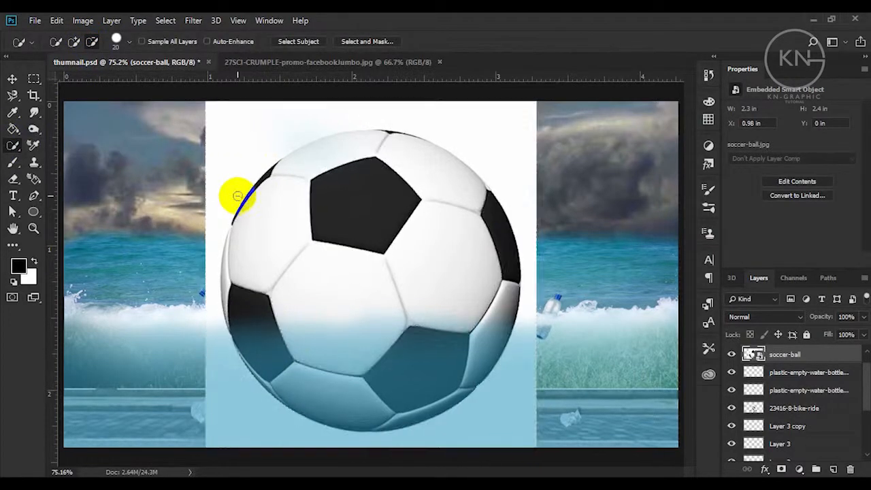
Trace a closed selection around the soccer ball's outline with the Magnetic Lasso
left_click(12, 95)
left_click(303, 145)
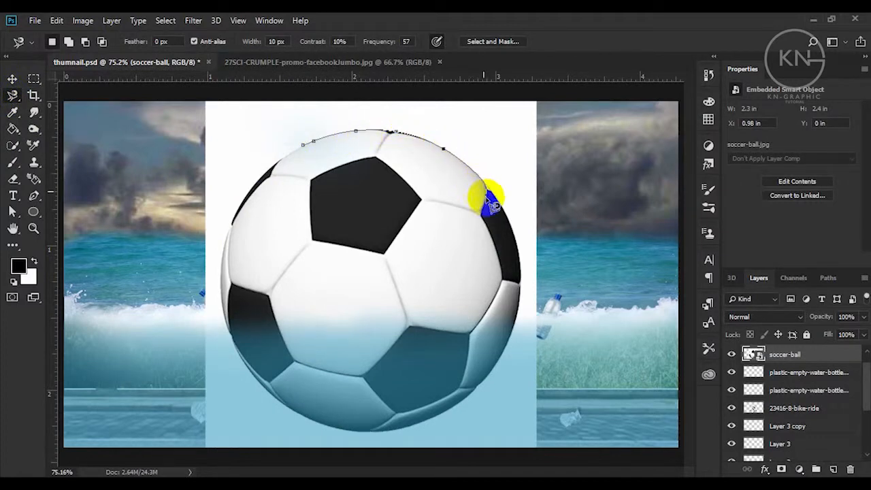
mouse_move(495, 194)
left_mouse_down()
mouse_move(505, 204)
mouse_move(523, 297)
left_mouse_up()
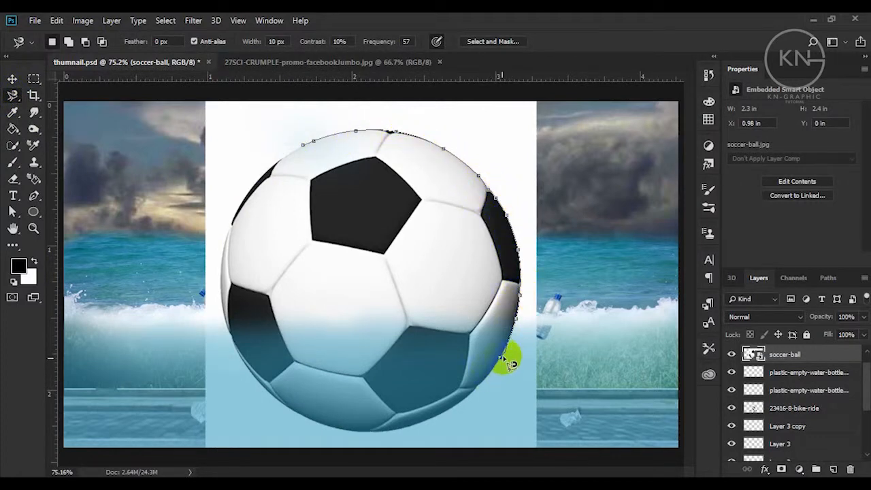
mouse_move(308, 422)
left_mouse_down()
mouse_move(267, 394)
mouse_move(229, 330)
mouse_move(218, 275)
mouse_move(247, 191)
mouse_move(297, 144)
left_mouse_up()
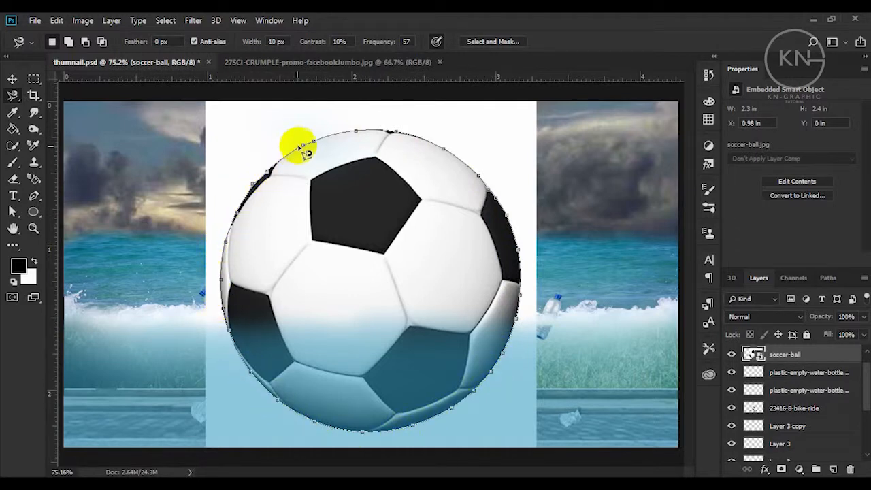
left_click(303, 147)
Invert the ball selection, rasterize the soccer-ball layer, delete the surrounding background and deselect
left_click(165, 21)
left_click(160, 74)
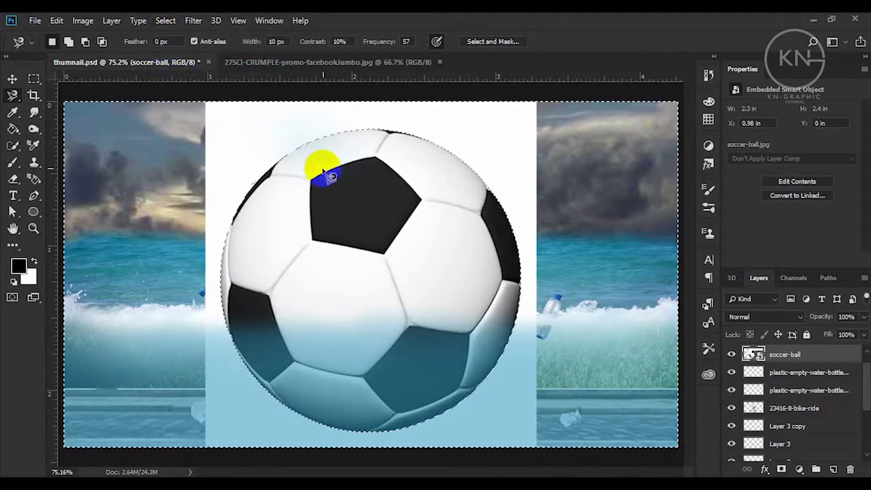
key("e")
left_click(306, 182)
left_click(407, 203)
key("Delete")
key("ctrl+d")
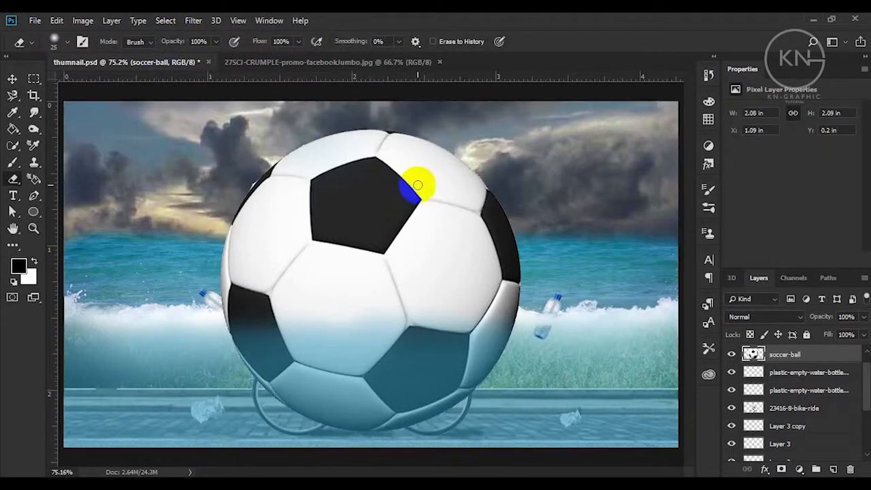
Duplicate the soccer ball and scale both balls down together to about 0.3 in wide
key("v")
left_click_drag(366, 209, 487, 231)
left_click(303, 191, "shift")
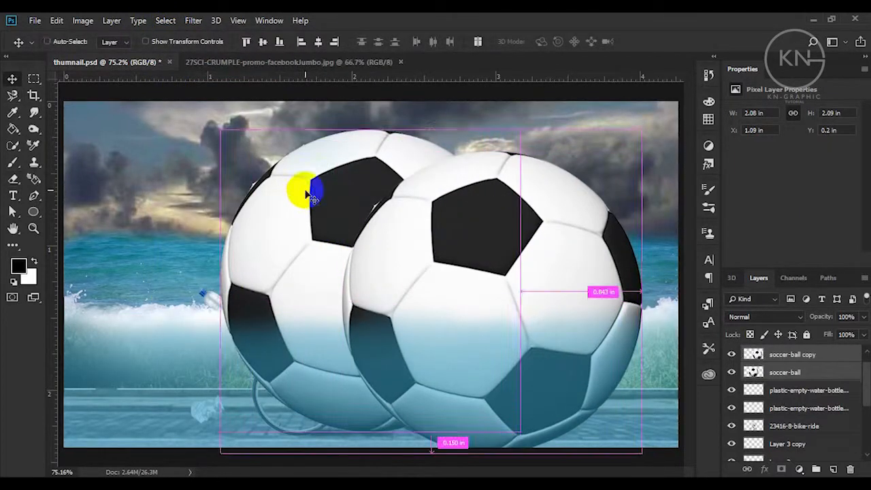
key("ctrl+t")
left_click_drag(223, 128, 365, 322)
key("Return")
left_click(496, 277)
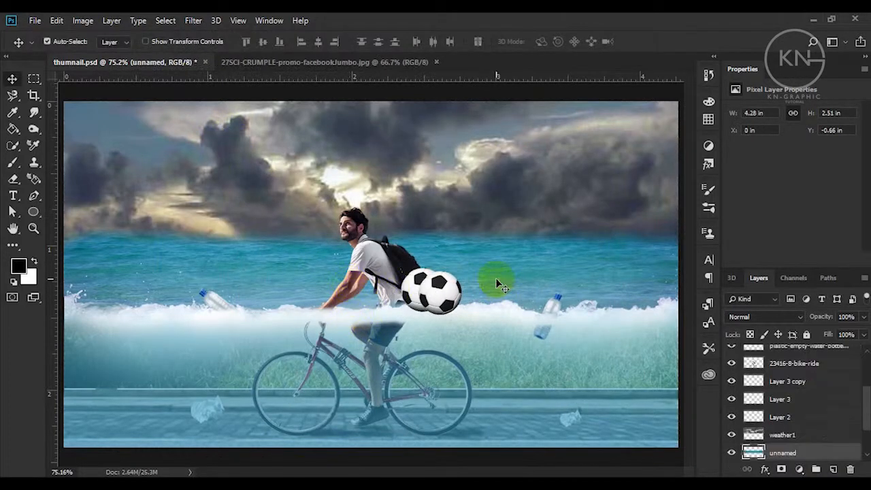
Move the soccer ball copy to the wave's far right end and the original into the foam ahead of the cyclist
left_click(441, 295)
left_click_drag(441, 295, 658, 298)
left_click_drag(424, 288, 278, 319)
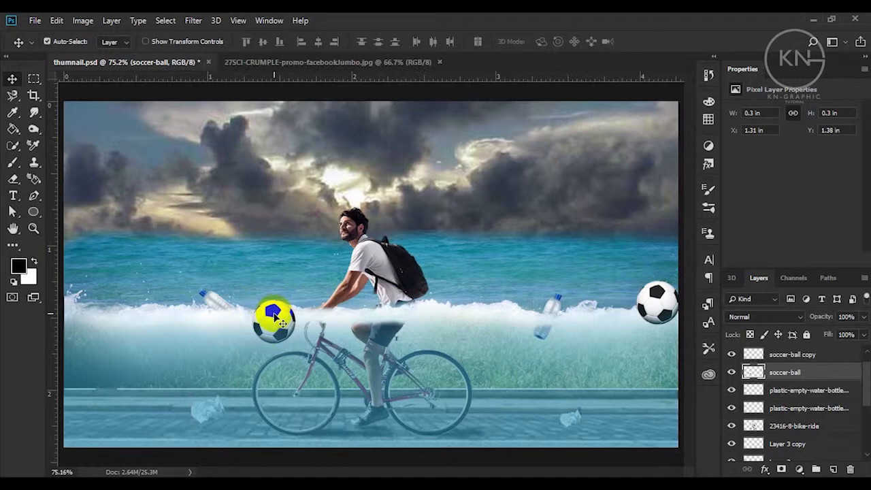
Blend both soccer balls into the foam with a 25 px soft eraser, removing the lower part of the far-right ball
key("e")
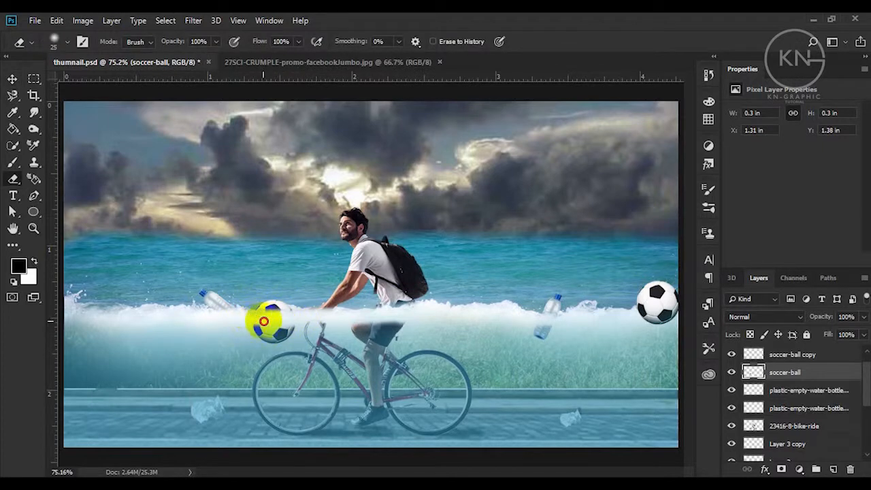
key("v")
left_click(648, 311)
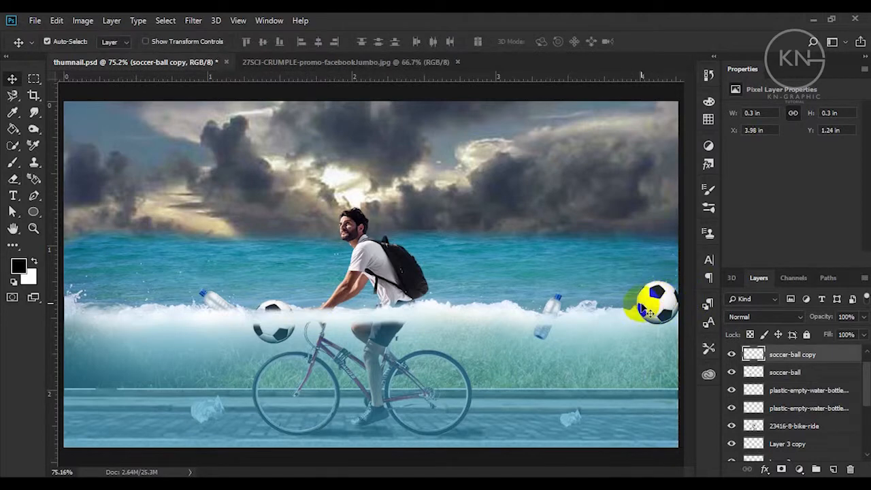
key("e")
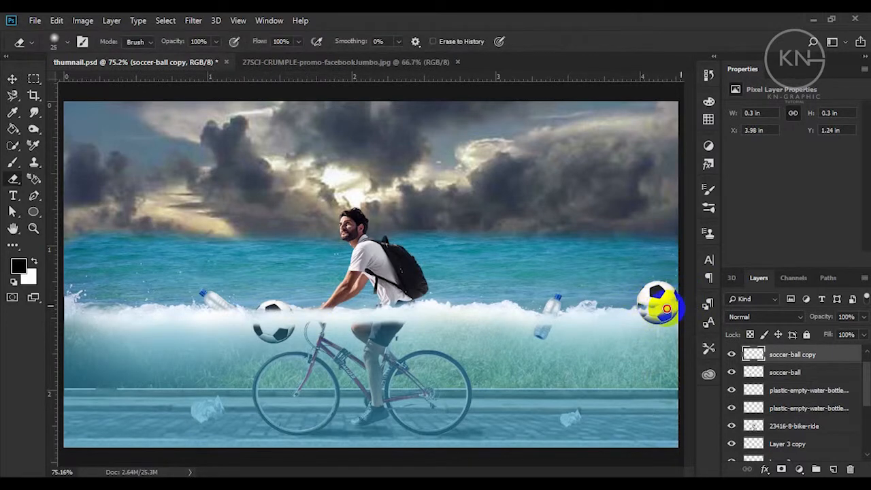
mouse_move(667, 309)
left_mouse_down()
mouse_move(629, 355)
mouse_move(641, 319)
mouse_move(634, 318)
mouse_move(674, 326)
mouse_move(640, 339)
left_mouse_up()
key("v")
key("e")
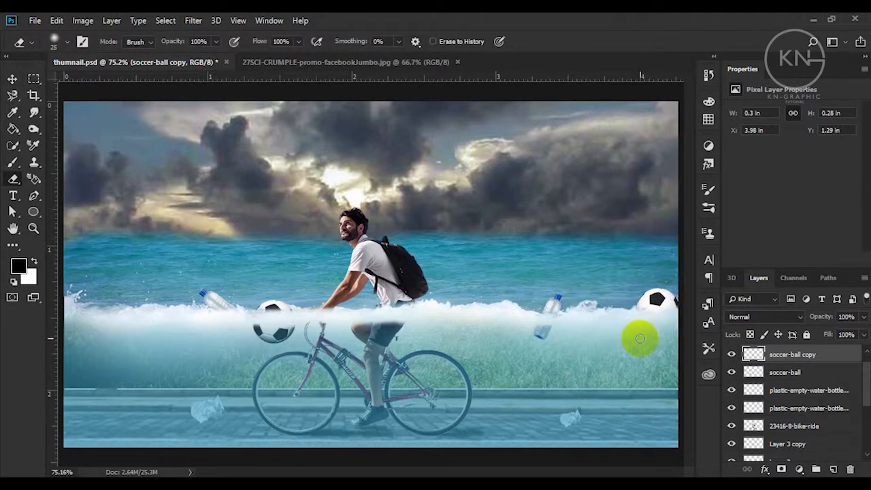
key("v")
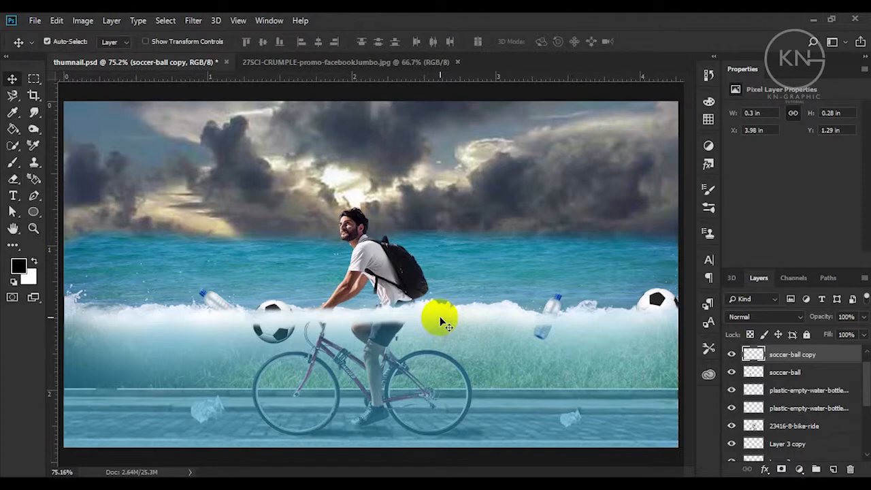
Place the road-closures-3 image above the soccer-ball layers, shifted toward the top of the canvas
left_click(374, 453)
left_click_drag(403, 299, 432, 197)
key("Return")
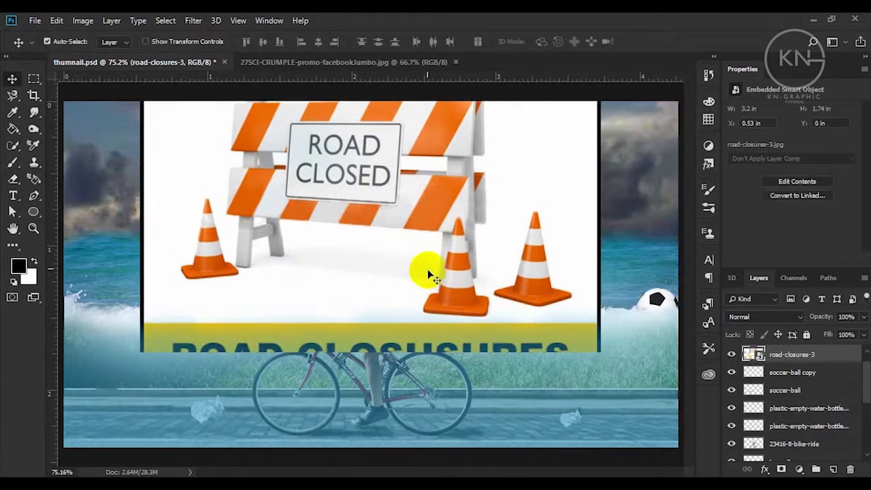
Select the white background of the road-closure image with the Magic Wand and subtract the rightmost cone with Quick Selection
key("w")
key("shift+w")
left_click(534, 197)
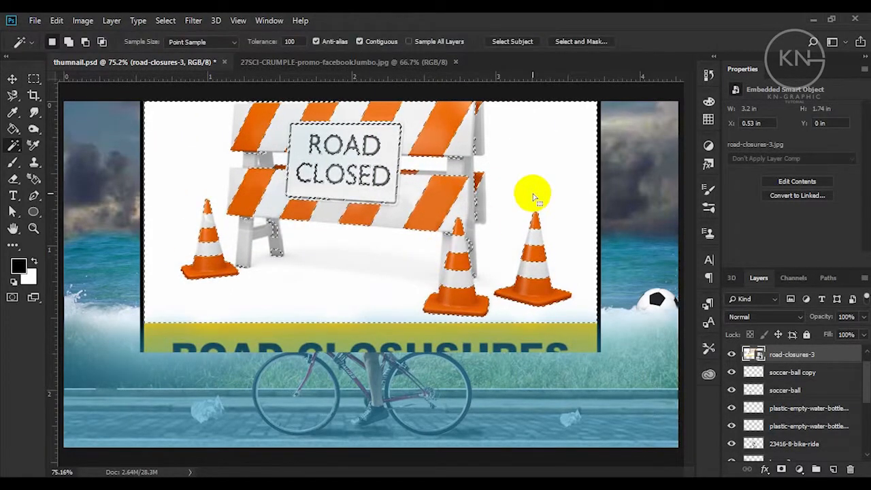
left_click(12, 145)
left_click(68, 143)
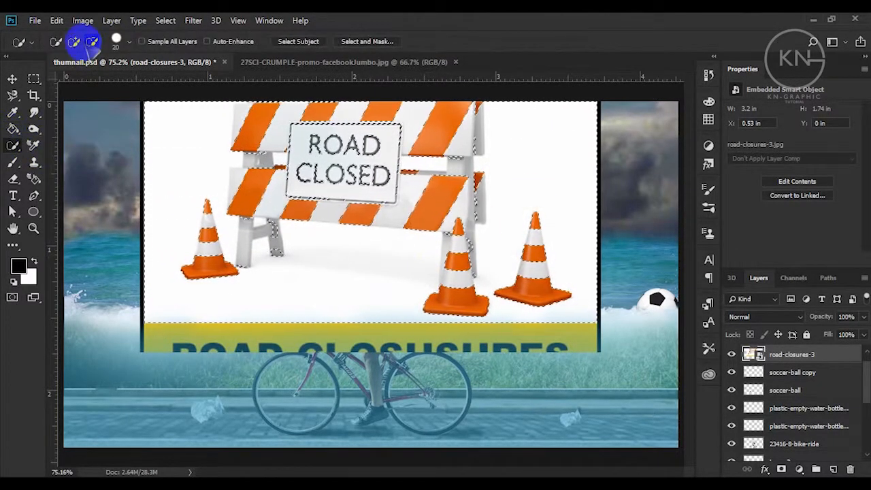
left_click(92, 42)
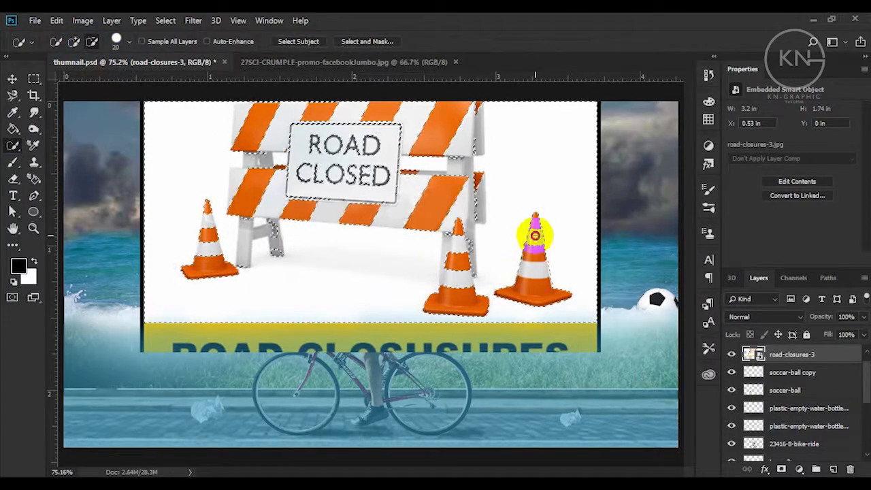
left_click_drag(535, 235, 510, 292)
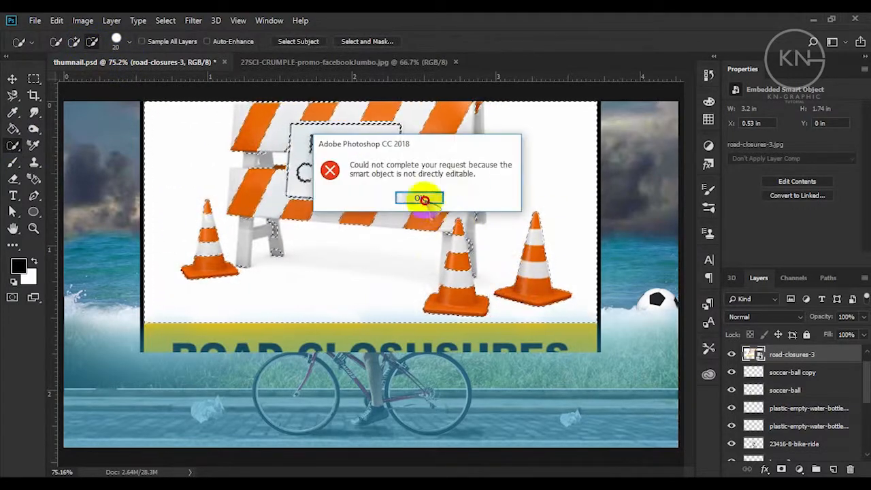
Rasterize the road-closures-3 layer, delete the selected white background and deselect
left_click(424, 200)
key("e")
left_click(467, 201)
left_click(434, 206)
key("Delete")
key("ctrl+d")
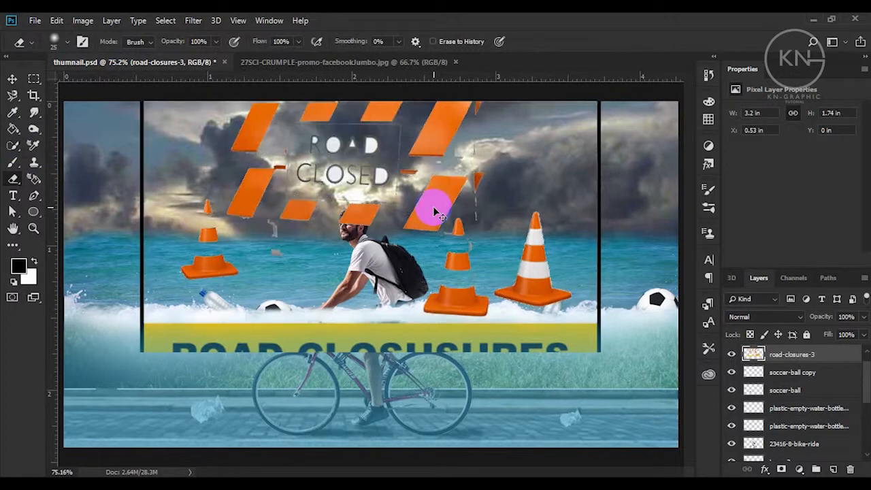
Erase everything on the road-closures-3 layer except the rightmost cone with a 150 px hard round eraser
key("v")
left_click_drag(443, 216, 441, 227)
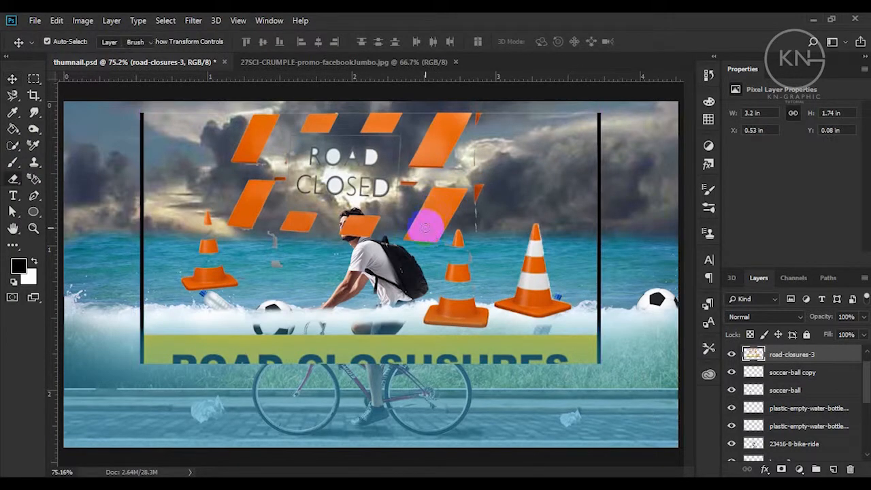
key("e")
left_click(67, 42)
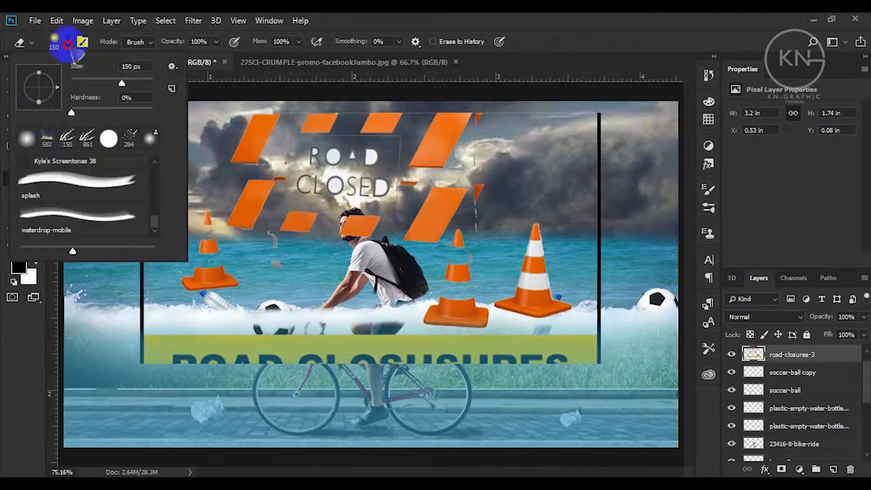
double_click(105, 135)
mouse_move(139, 347)
left_mouse_down()
mouse_move(315, 342)
mouse_move(566, 370)
mouse_move(614, 319)
mouse_move(593, 145)
mouse_move(351, 126)
mouse_move(126, 132)
mouse_move(235, 232)
mouse_move(245, 283)
mouse_move(333, 216)
mouse_move(351, 172)
mouse_move(441, 177)
mouse_move(464, 211)
mouse_move(438, 333)
mouse_move(352, 262)
mouse_move(437, 291)
left_mouse_up()
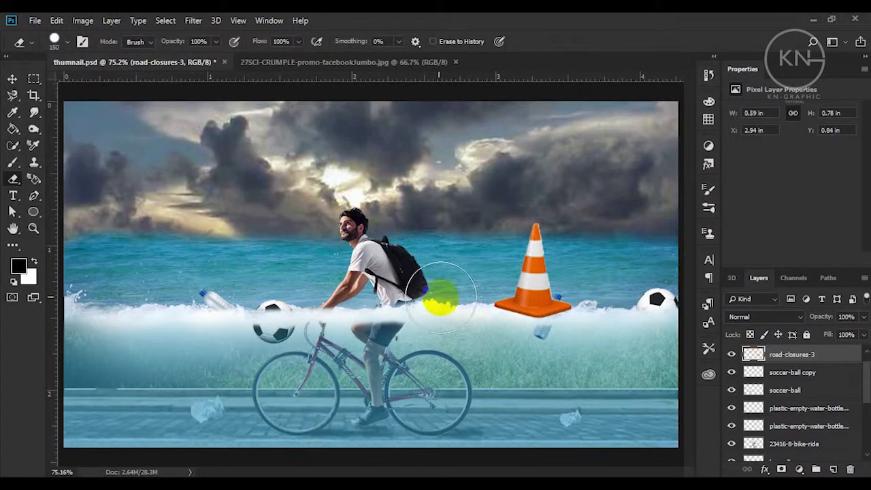
Scale the cone to about 72%, move it into the wave behind the cyclist and rotate it about 18° clockwise
key("v")
key("ctrl+t")
left_click_drag(487, 223, 515, 334)
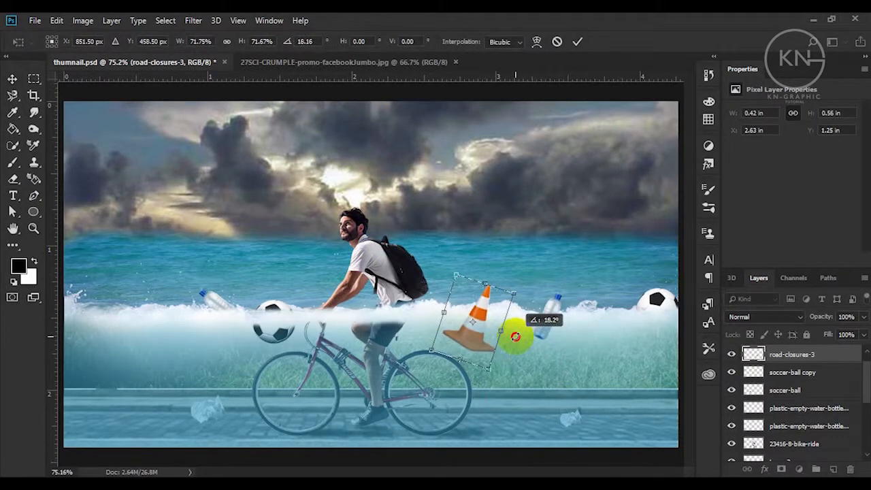
Duplicate the cone into the wave at the far left of the image and tilt the copy slightly to the left
left_click_drag(485, 308, 166, 286)
key("Return")
key("ctrl+t")
left_click_drag(247, 289, 203, 319)
mouse_move(120, 317)
left_mouse_down()
mouse_move(117, 300)
mouse_move(101, 295)
mouse_move(103, 311)
mouse_move(88, 301)
mouse_move(107, 317)
mouse_move(99, 326)
left_mouse_up()
key("Return")
Erase the middle of both cones along the foam with a 45 px eraser, keeping their tips and bases
key("e")
left_click(102, 319)
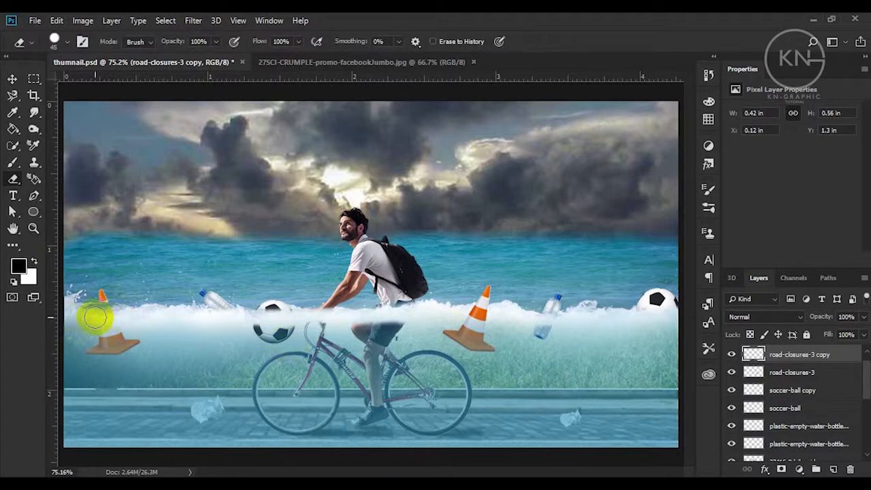
left_click(474, 313, "ctrl")
mouse_move(476, 311)
left_mouse_down()
mouse_move(469, 316)
mouse_move(510, 317)
mouse_move(502, 305)
mouse_move(524, 331)
left_mouse_up()
Rotate the cone behind the cyclist about 16° counterclockwise and reposition it slightly lower in the wave
key("v")
key("ctrl+t")
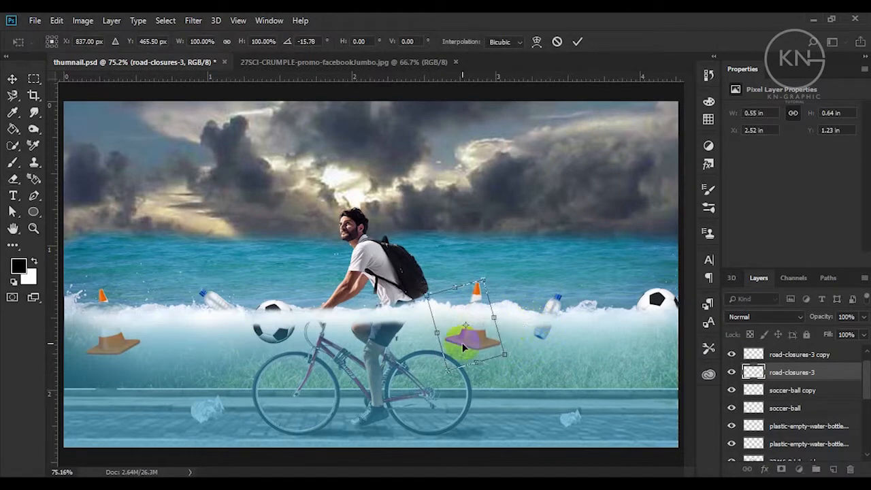
left_click_drag(477, 347, 473, 352)
key("Return")
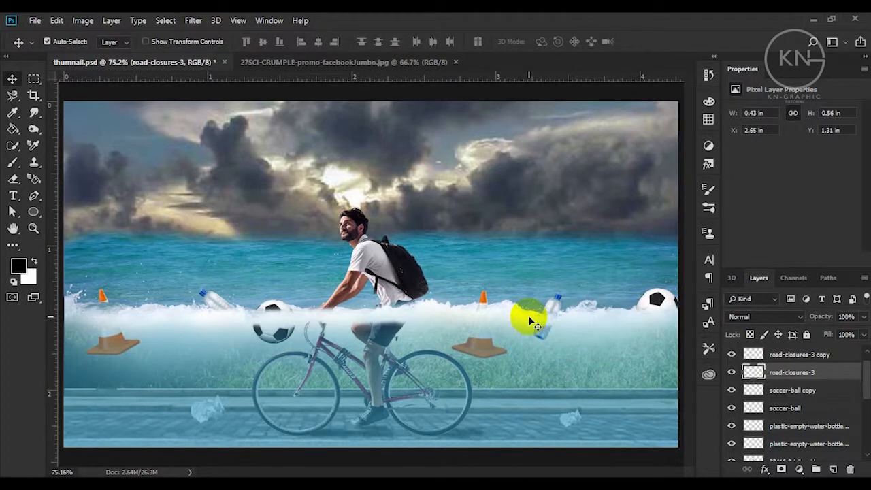
Open paper-airplane-icon from the Saved Pictures folder in File Explorer as a separate document
key("alt+Tab")
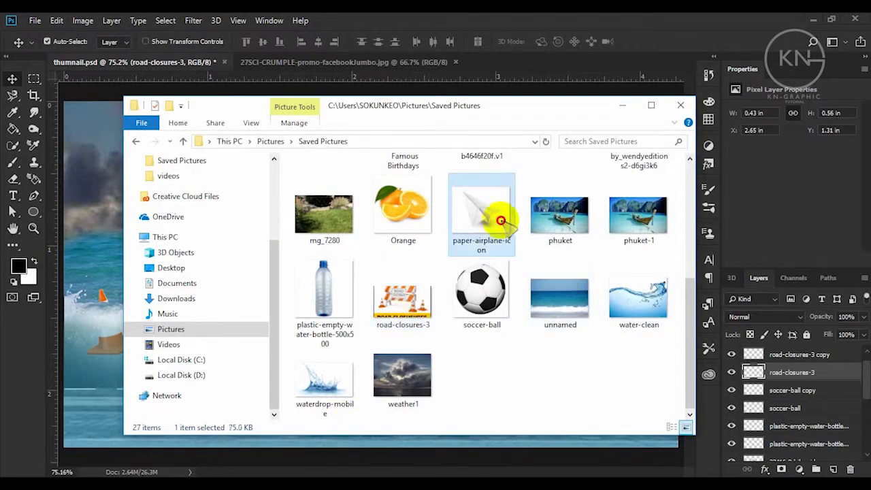
left_click(496, 216)
left_click_drag(496, 216, 537, 63)
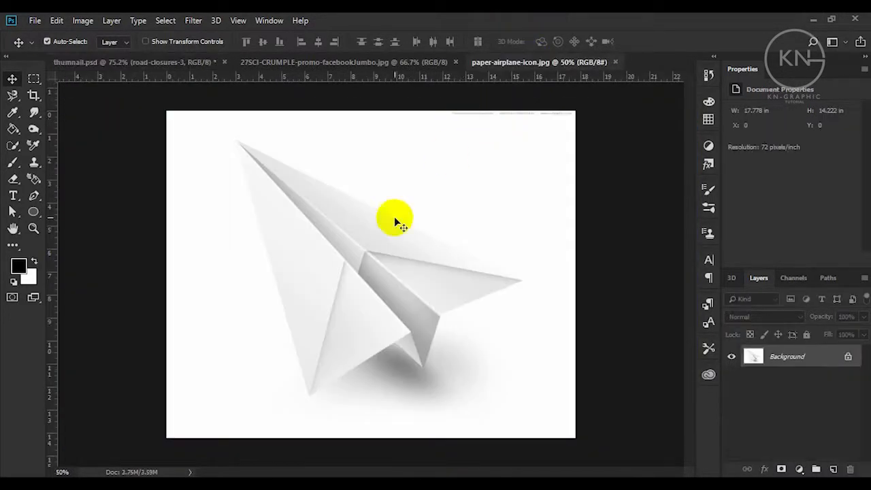
Trace a closed selection around the paper airplane with the Polygonal Lasso, leaving out its shadow
right_click(12, 94)
left_click(65, 105)
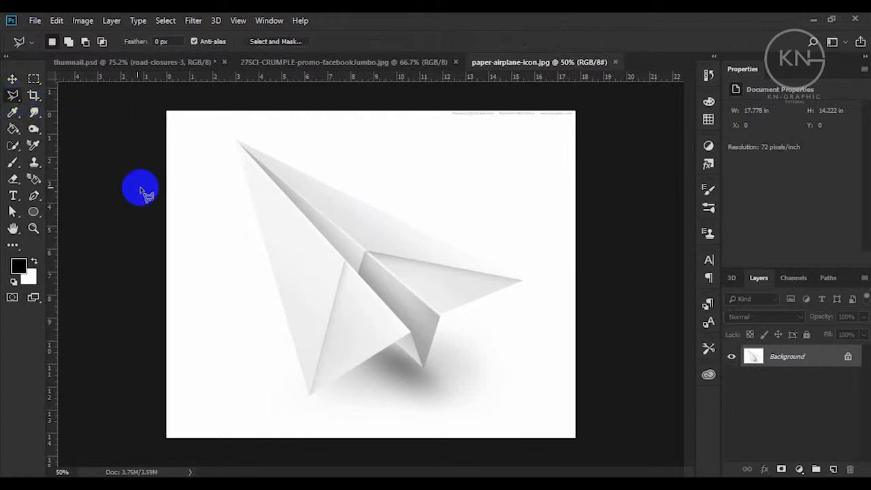
left_click(235, 140)
left_click(309, 394)
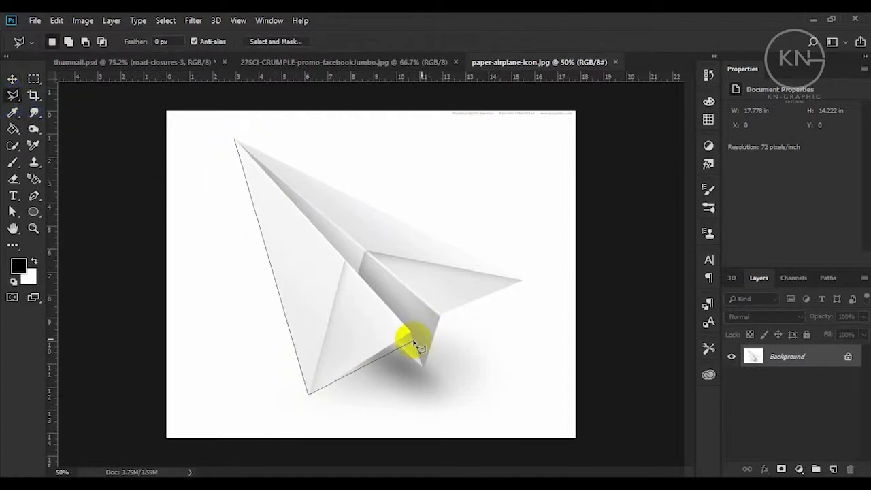
left_click(424, 367)
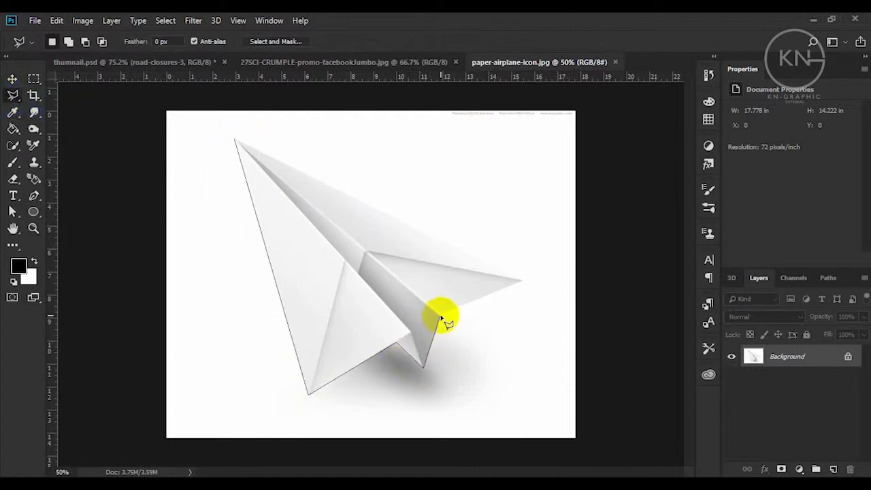
left_click(439, 315)
left_click(524, 279)
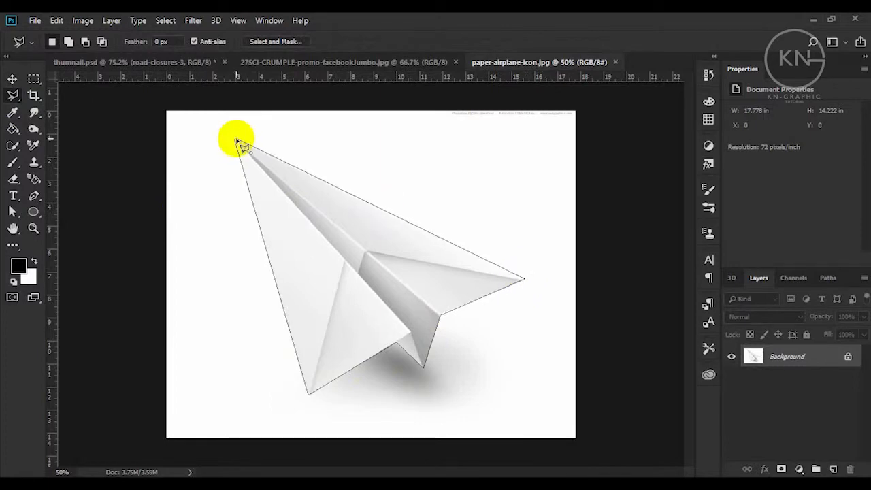
left_click(233, 140)
Move the selected paper airplane into thumnail.psd over the cyclist and scale it down to about 22%
key("v")
mouse_move(311, 204)
left_mouse_down()
mouse_move(168, 64)
mouse_move(230, 185)
mouse_move(296, 229)
left_mouse_up()
key("ctrl+t")
left_click_drag(141, 97, 238, 327)
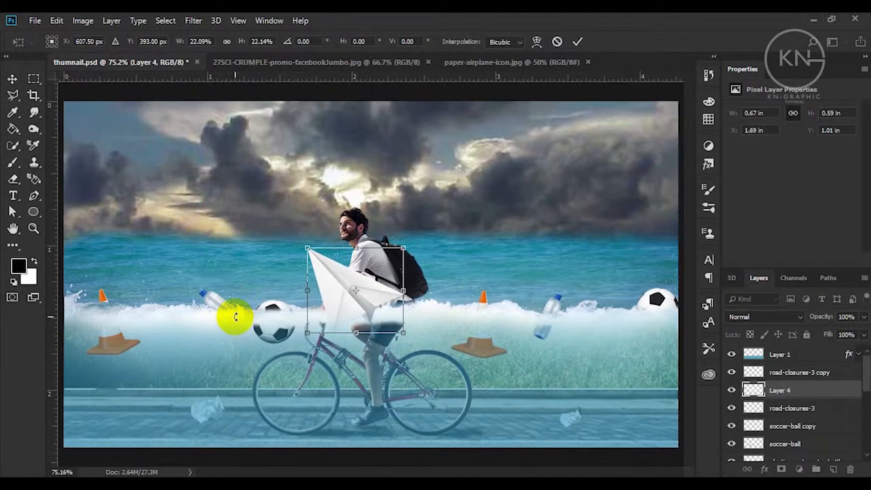
Try a steep counterclockwise tilt on the paper airplane, and commit it rotated only about 1.3° counterclockwise
left_click_drag(235, 317, 257, 389)
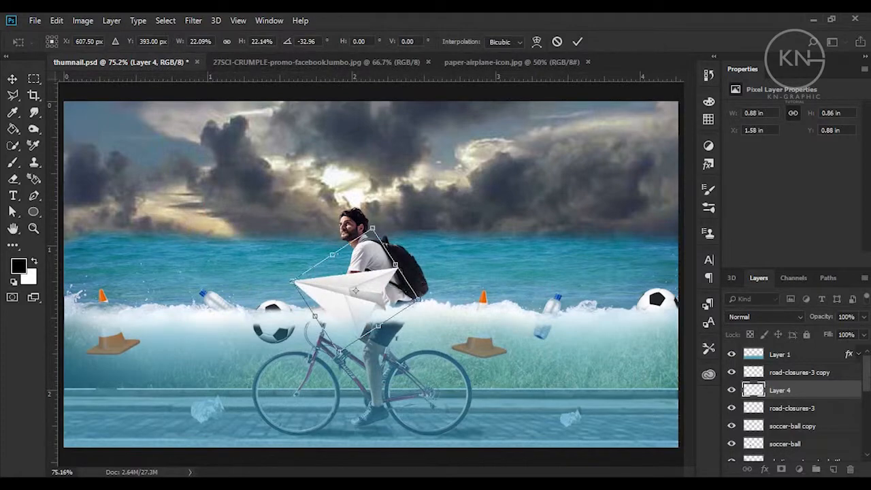
key("super")
left_click(651, 174)
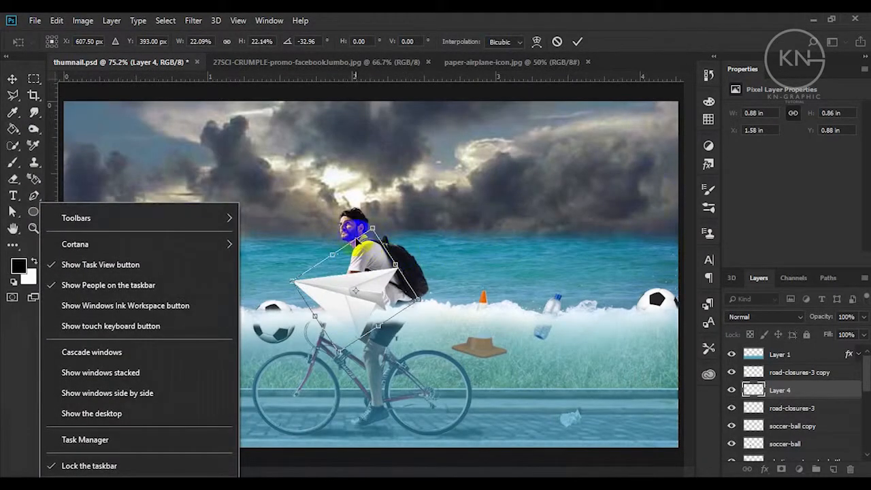
left_click_drag(437, 276, 431, 317)
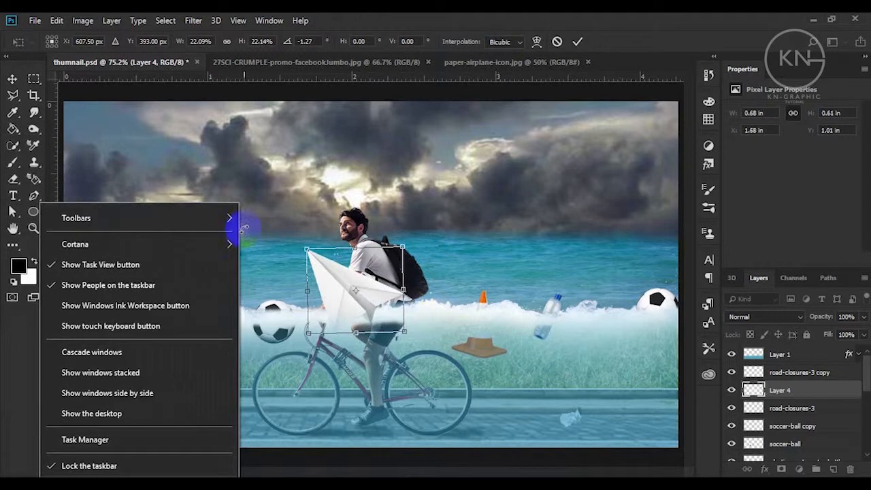
double_click(365, 263)
left_click(301, 213)
left_click(270, 474)
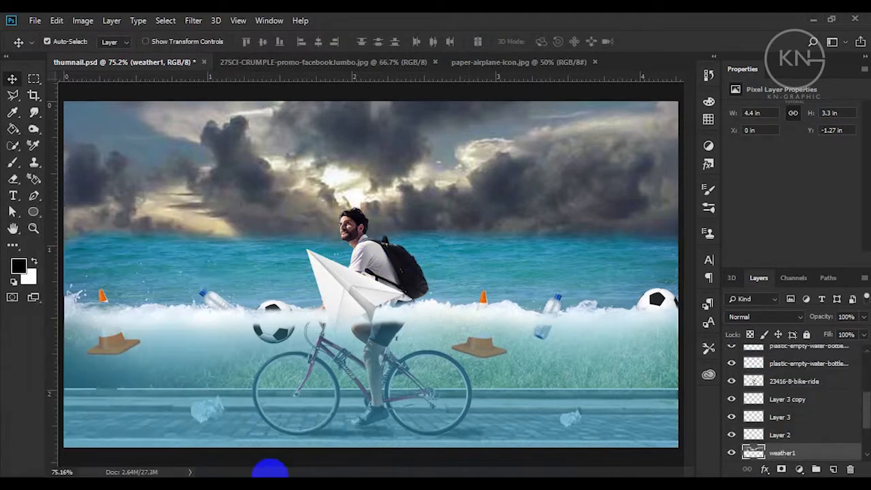
Shrink the paper airplane to about 0.35 × 0.31 in in the left sky and duplicate it into the right sky
left_click_drag(334, 276, 188, 191)
key("ctrl+t")
left_click_drag(159, 163, 522, 180)
double_click(201, 209)
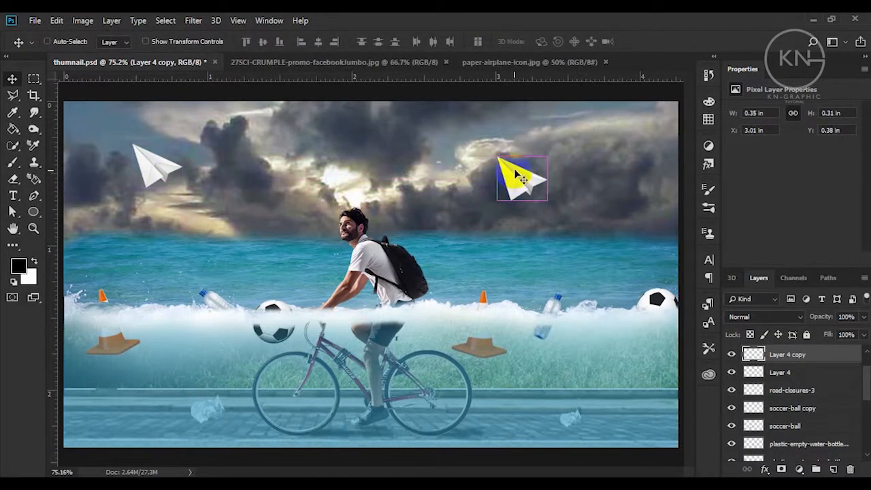
Shrink the right airplane to about 0.16 × 0.18 in, tilt it clockwise and shift it farther right
key("ctrl+t")
left_click_drag(553, 204, 551, 158)
left_click_drag(526, 192, 562, 161)
key("Return")
Enlarge the left airplane to about 0.49 × 0.37 in, tilt it counterclockwise and move it slightly higher
left_click(155, 167, "ctrl")
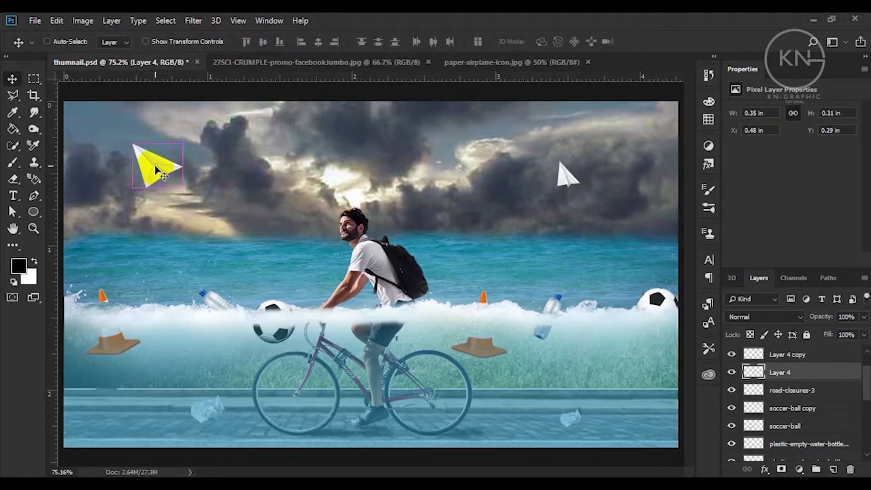
key("ctrl+t")
left_click_drag(182, 188, 192, 196)
left_click_drag(178, 165, 209, 129)
key("Return")
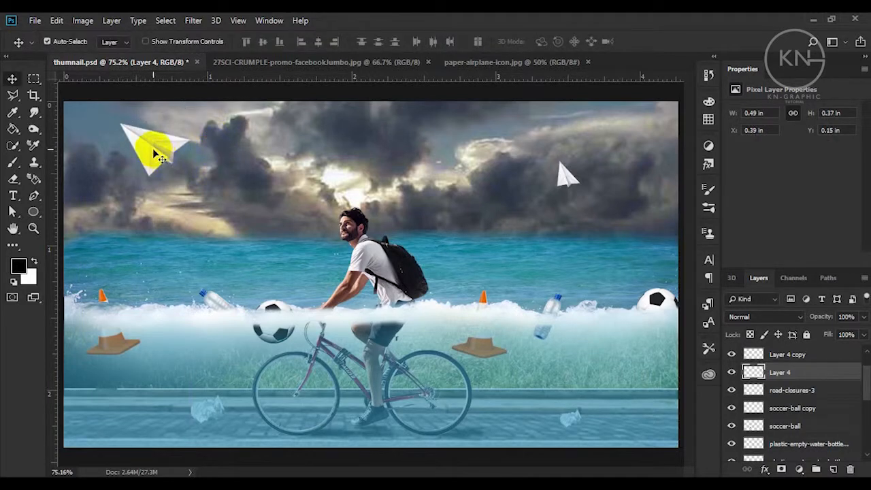
Lower the opacity of the left airplane to 86%, the right airplane to 87% and the left bottle to 89%
left_click(572, 179)
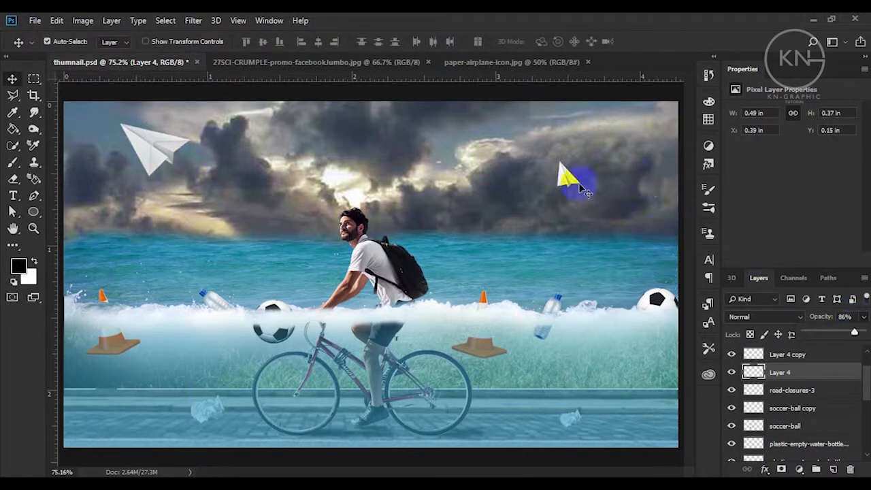
left_click(664, 303)
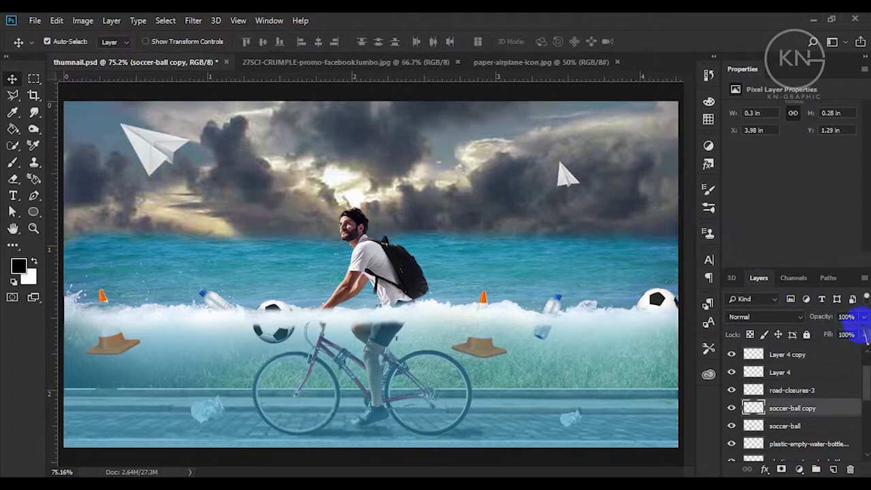
left_click(211, 301)
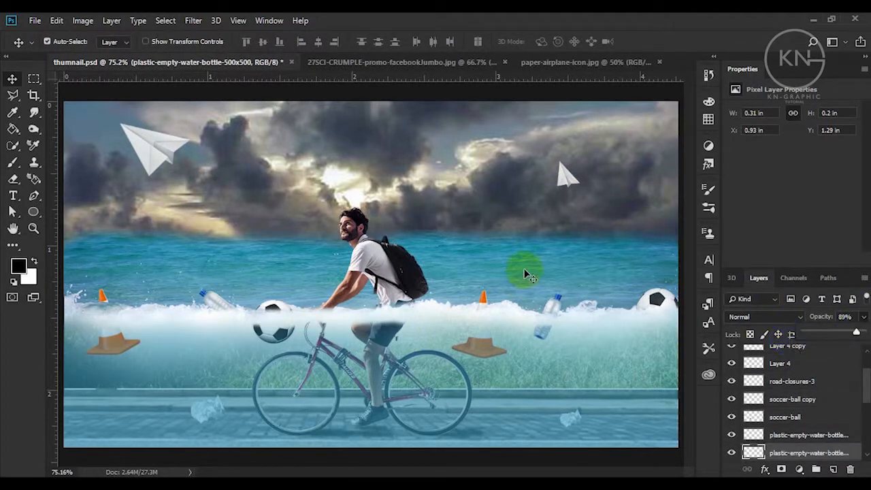
Duplicate the right airplane into the sky above the cyclist, flip it vertically and rotate it to about 37°
left_click(480, 174)
left_click_drag(564, 179, 389, 145)
key("ctrl+t")
right_click(373, 123)
left_click(402, 281)
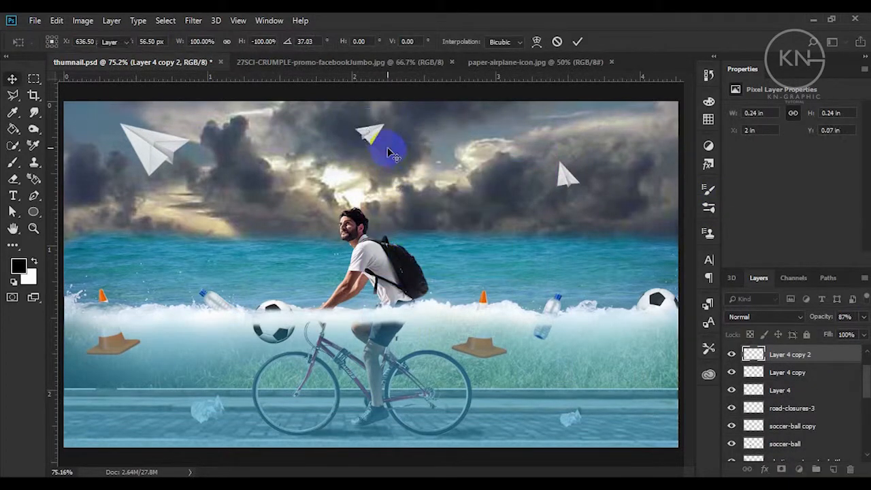
key("Return")
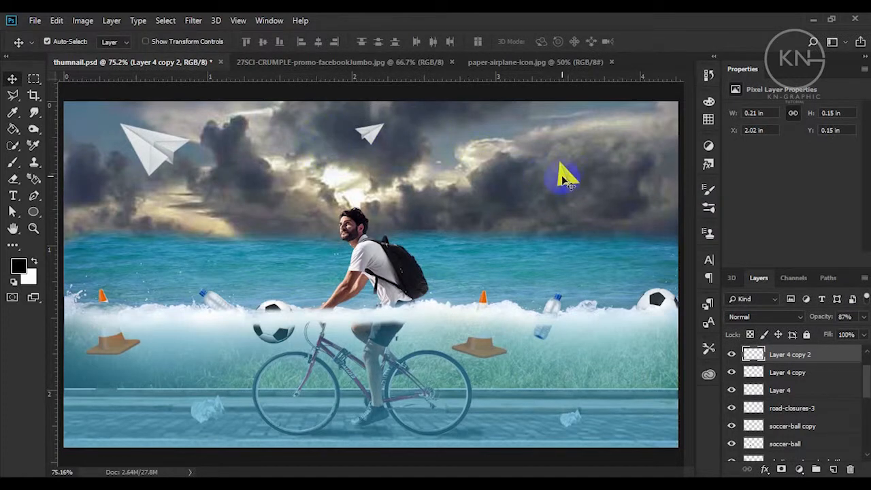
Spread the airplanes out by shifting the right one farther right and the large left one down and outward, keeping the third above the cyclist
left_click_drag(564, 179, 583, 179)
left_click_drag(368, 131, 408, 136)
left_click_drag(146, 146, 136, 170)
left_click_drag(409, 136, 369, 130)
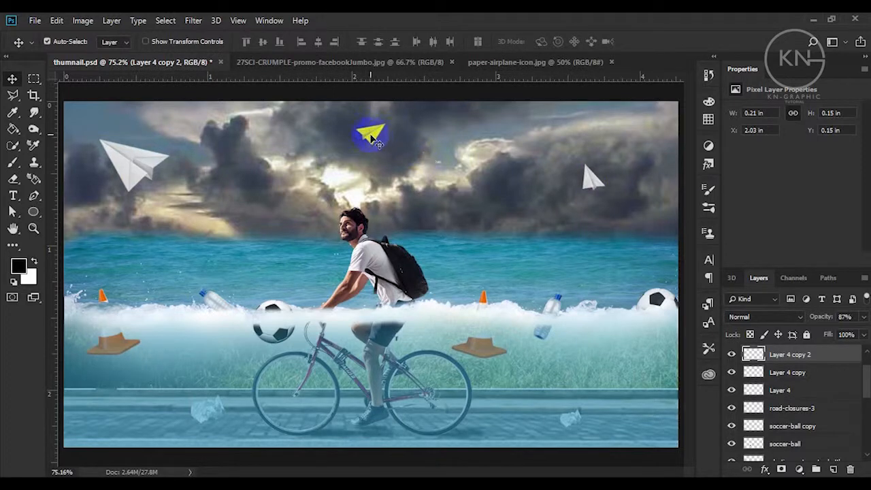
Open the 670px-User-Completed-Image-Make-Paper-Look-Old picture from Saved Pictures as its own document and close the crumpled-paper and paper-airplane documents
left_click(353, 466)
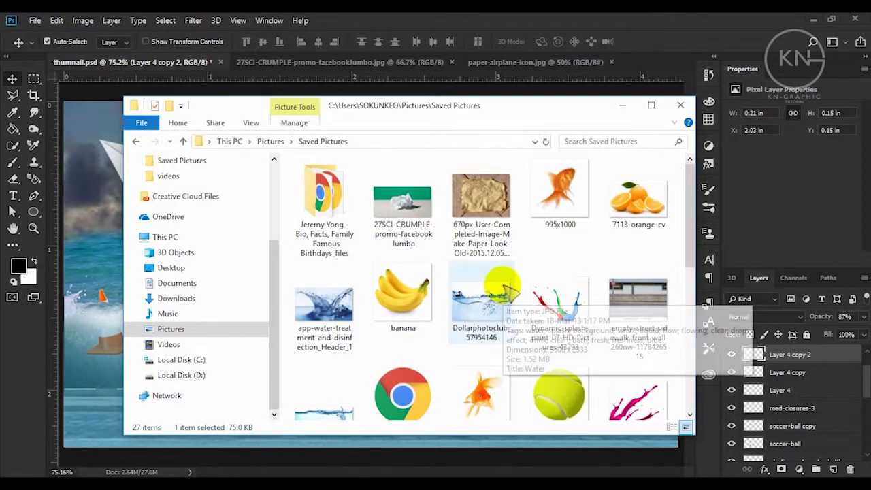
left_click_drag(481, 204, 325, 68)
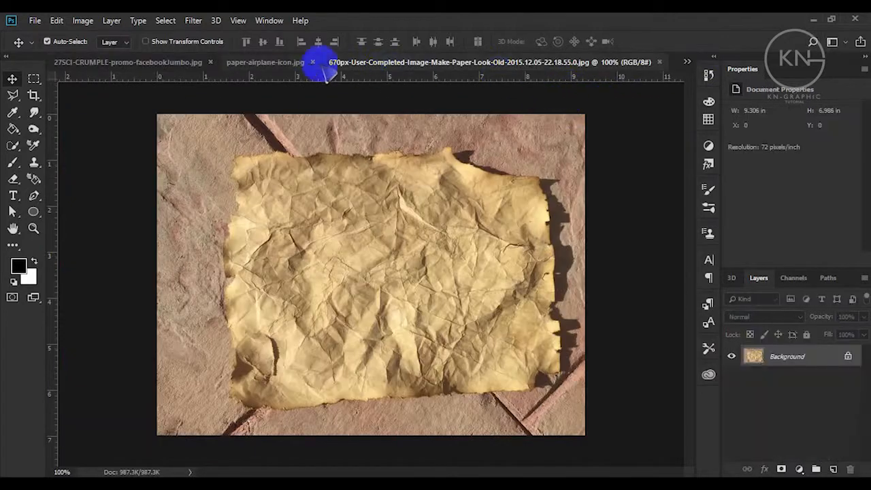
left_click(312, 62)
left_click(311, 62)
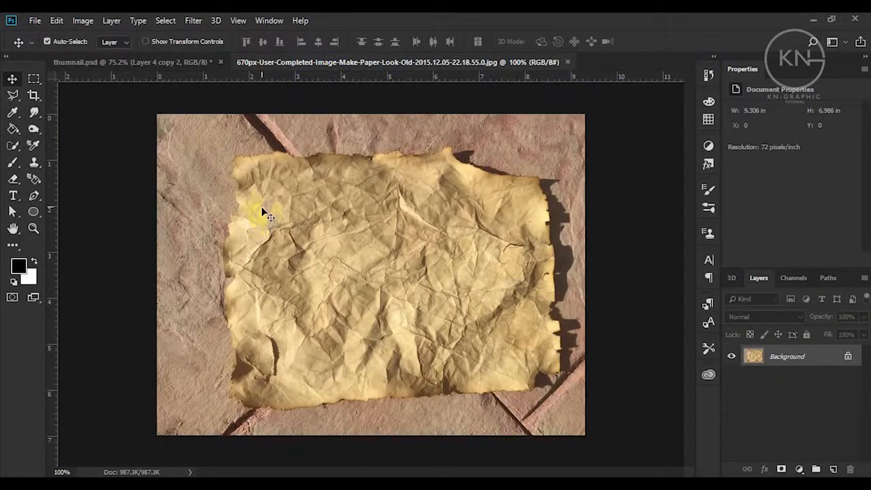
Select the whole old paper sheet with the 20 px Quick Selection tool and move it into thumnail.psd
key("w")
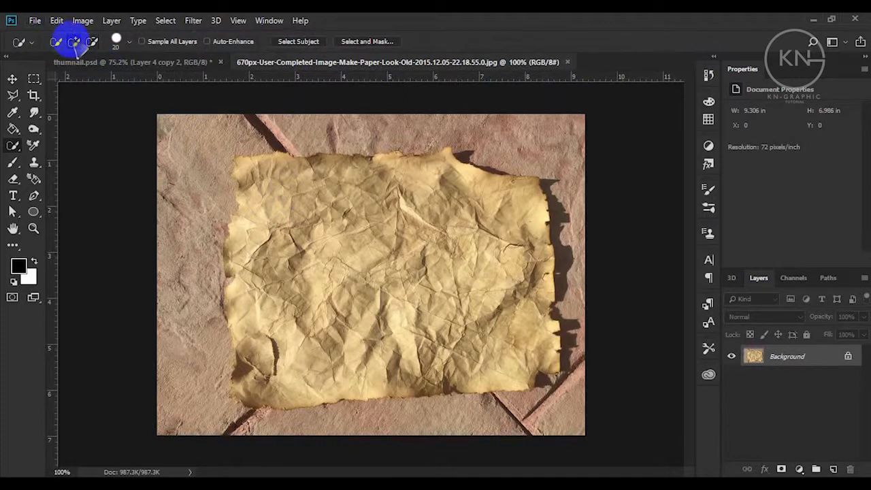
mouse_move(294, 317)
left_mouse_down()
mouse_move(267, 170)
mouse_move(441, 194)
mouse_move(451, 160)
mouse_move(478, 182)
left_mouse_up()
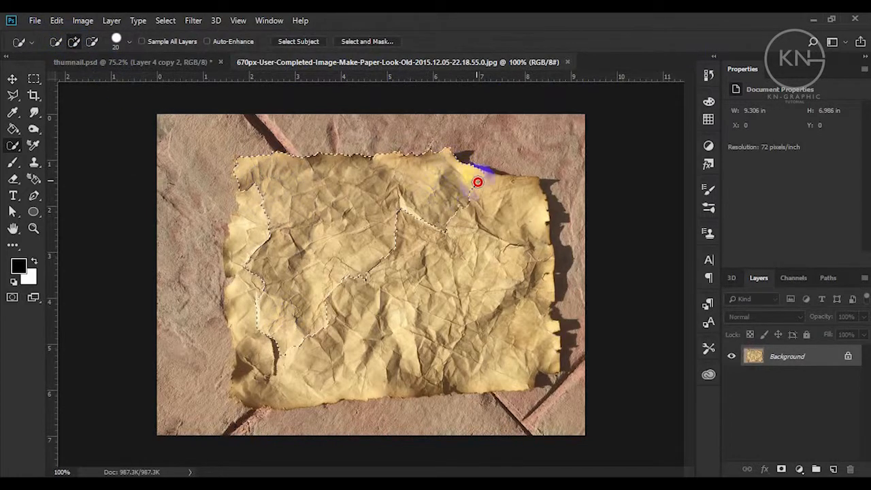
mouse_move(531, 312)
left_mouse_down()
mouse_move(431, 360)
mouse_move(265, 375)
mouse_move(242, 368)
mouse_move(244, 388)
mouse_move(243, 179)
mouse_move(307, 206)
mouse_move(173, 111)
mouse_move(142, 64)
mouse_move(249, 197)
left_mouse_up()
key("v")
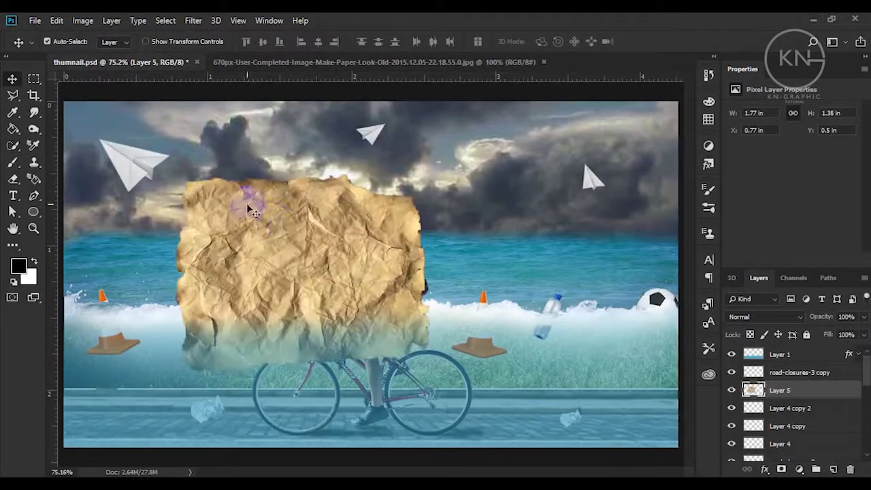
Shrink the old paper to about the backpack's size and place a duplicate in the sky to the cyclist's left
key("ctrl+t")
left_click_drag(427, 174, 393, 250)
key("Return")
left_click_drag(300, 275, 233, 195)
Warp the paper in the sky so its upper-left corner curls outward
key("ctrl+t")
right_click(249, 196)
left_click(272, 276)
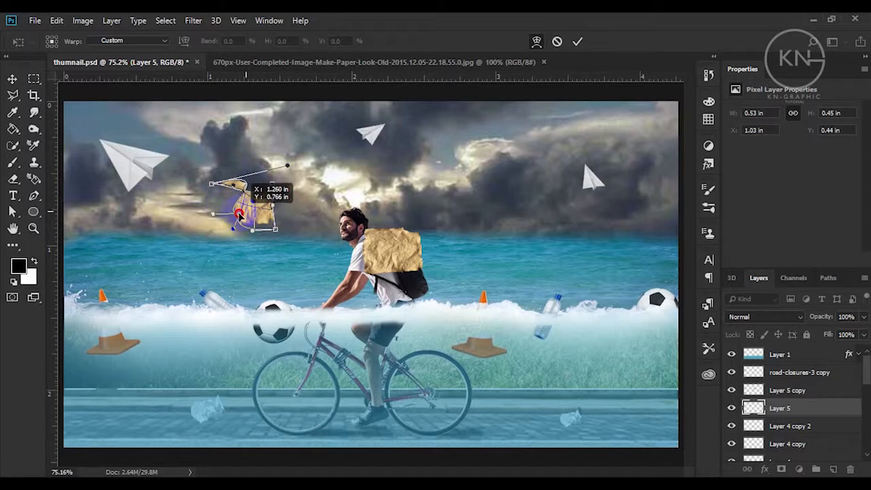
double_click(249, 176)
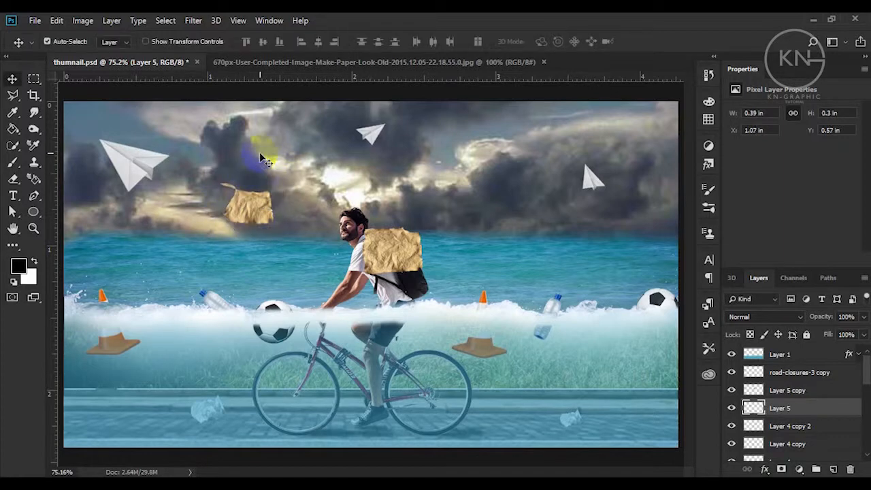
Warp the sky paper again to bend its middle and sides, and move it down and left near the horizon
key("ctrl+t")
right_click(250, 201)
left_click(286, 280)
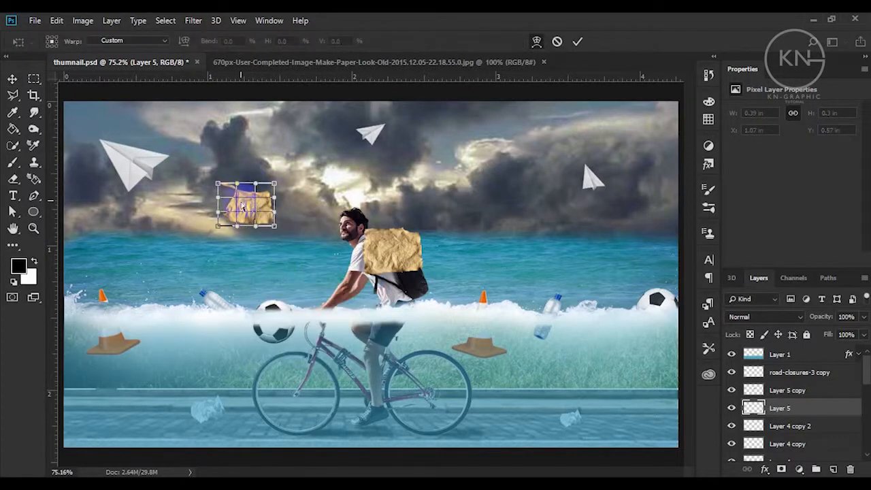
left_click_drag(235, 199, 263, 208)
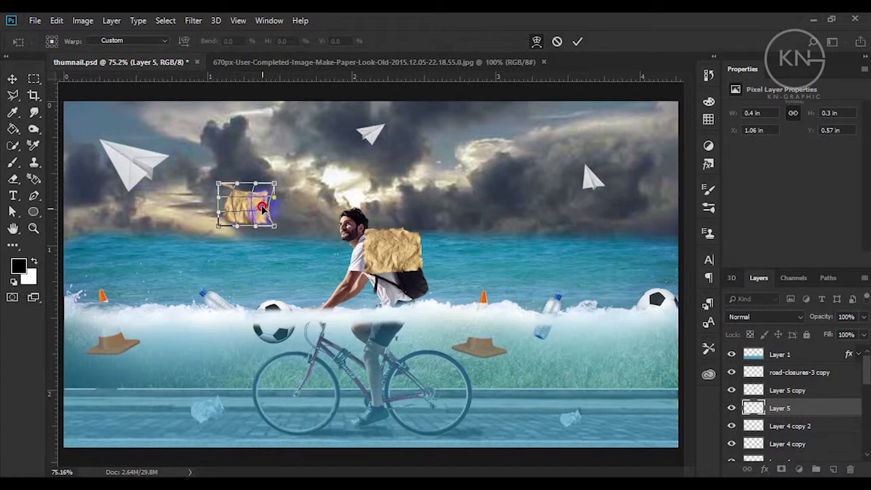
double_click(238, 175)
left_click_drag(253, 207, 230, 216)
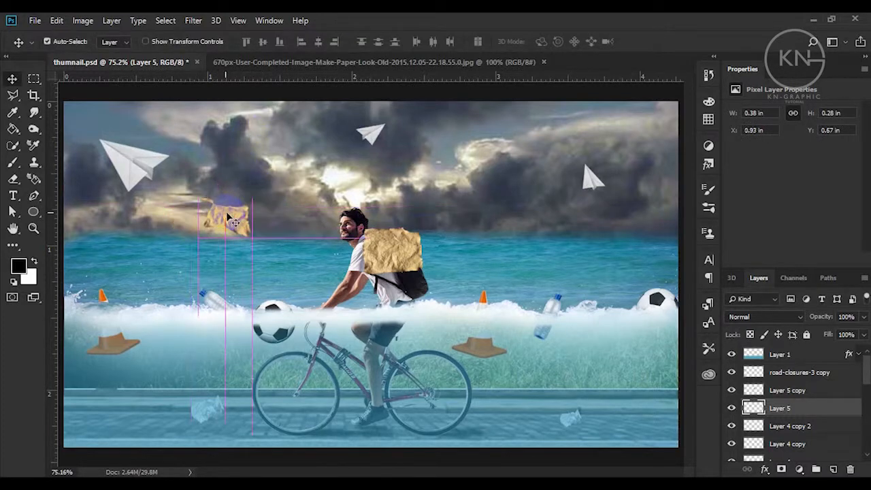
Duplicate the paper over the backpack to the waterline beside the right soccer ball, and warp and tilt it to about 0.38 × 0.37 in
left_click_drag(390, 253, 616, 236)
key("ctrl+t")
right_click(604, 259)
left_click(633, 334)
mouse_move(606, 259)
left_mouse_down()
mouse_move(621, 254)
mouse_move(597, 272)
mouse_move(601, 288)
mouse_move(640, 279)
left_mouse_up()
key("Return")
key("ctrl+t")
key("Return")
Erase the lower edge of the floating paper along the foam with a soft 45 px eraser at 0% hardness, and lower it slightly
key("e")
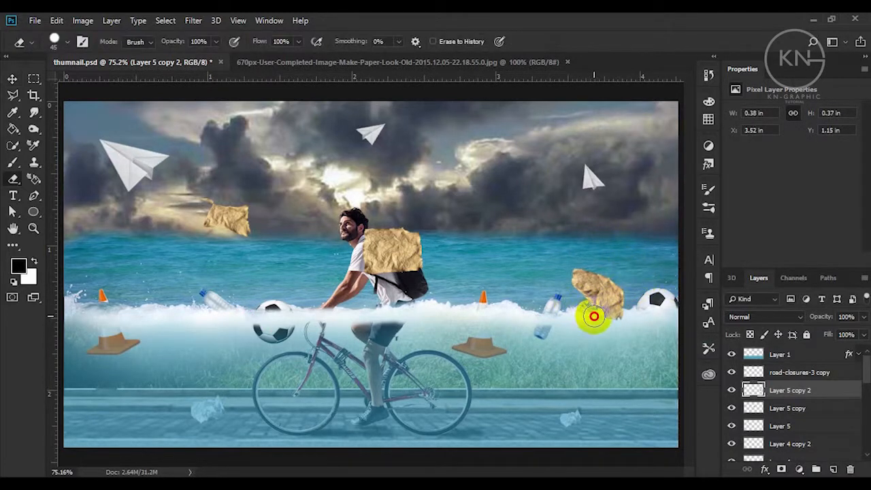
left_click(56, 41)
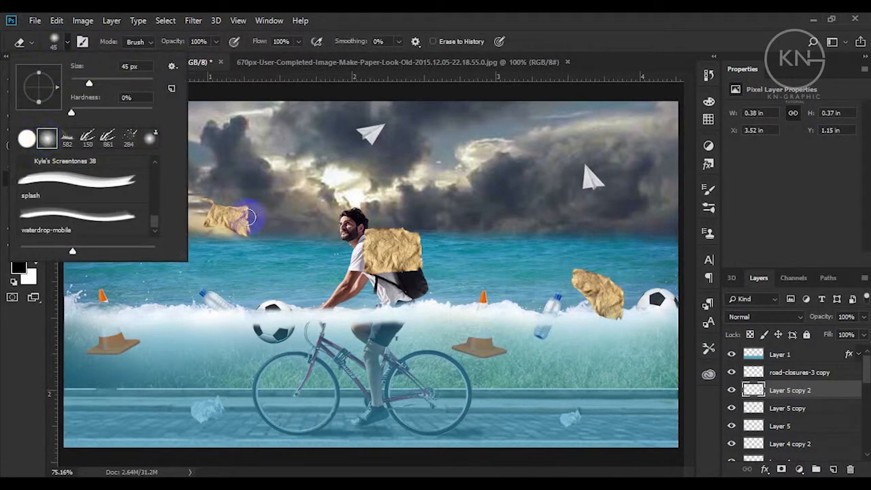
key("Return")
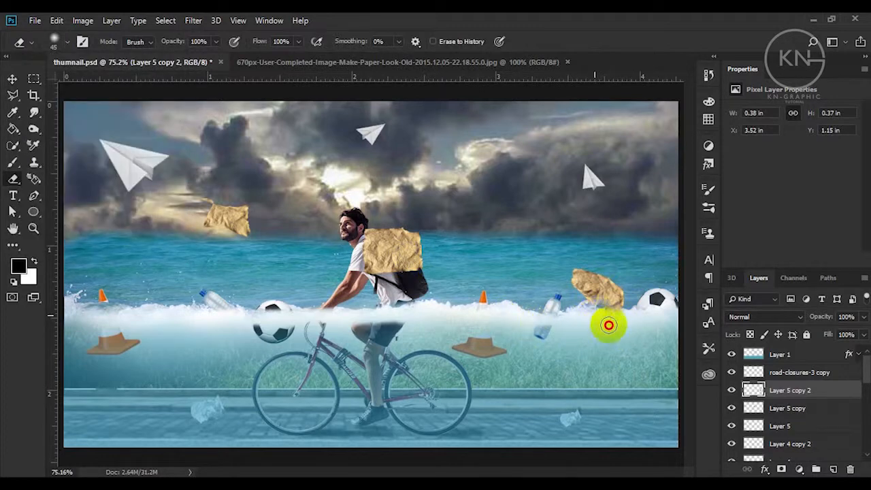
key("v")
left_click_drag(602, 290, 602, 297)
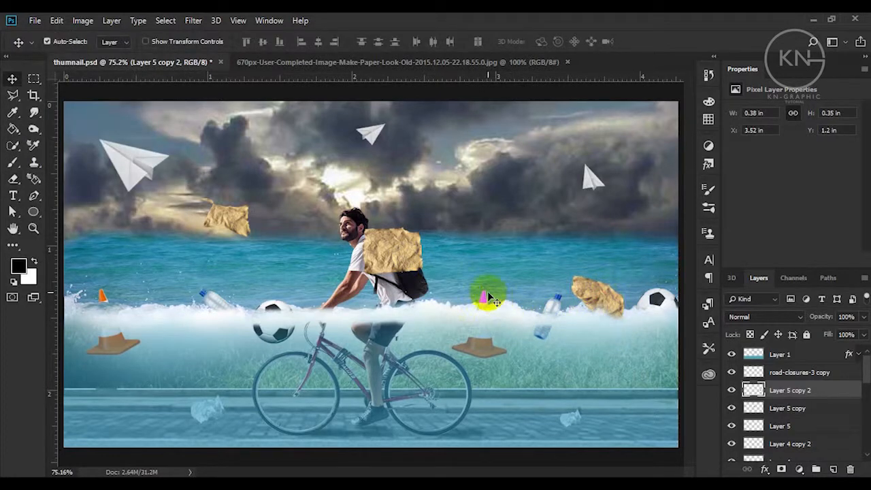
key("e")
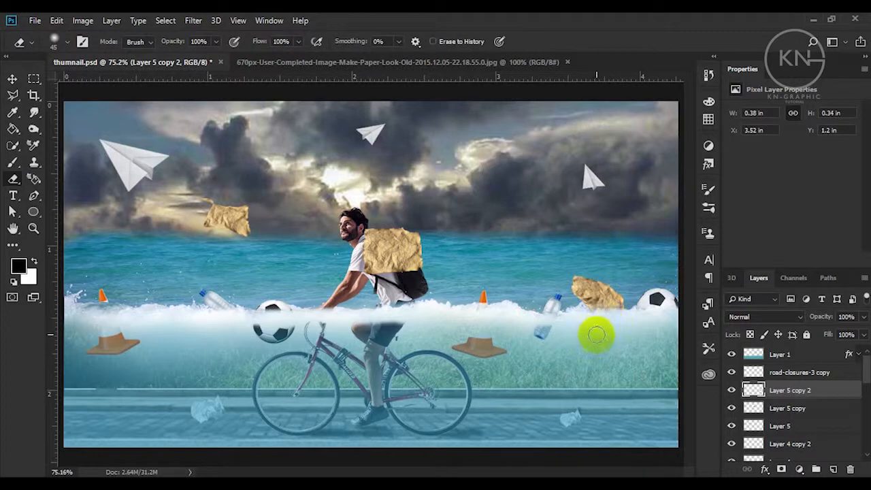
Delete the paper covering the backpack and the warped paper in the sky
key("v")
left_click(391, 249)
left_click_drag(383, 252, 422, 190)
key("Delete")
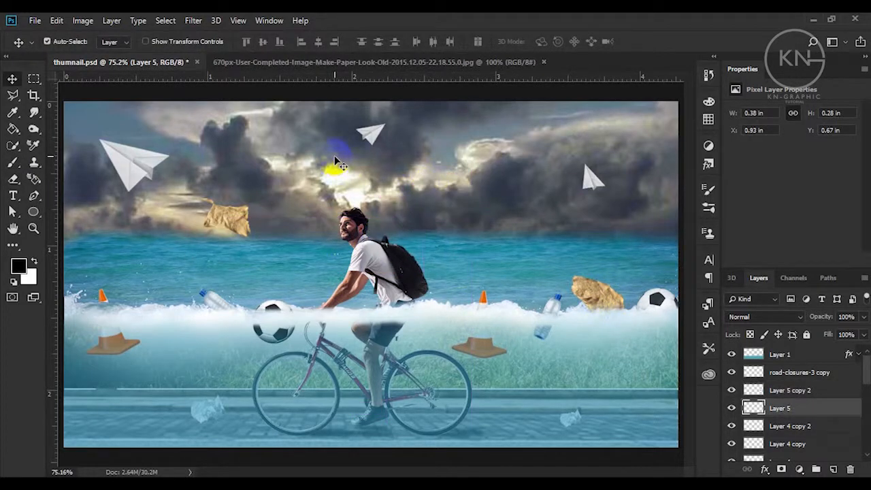
left_click_drag(228, 219, 302, 189)
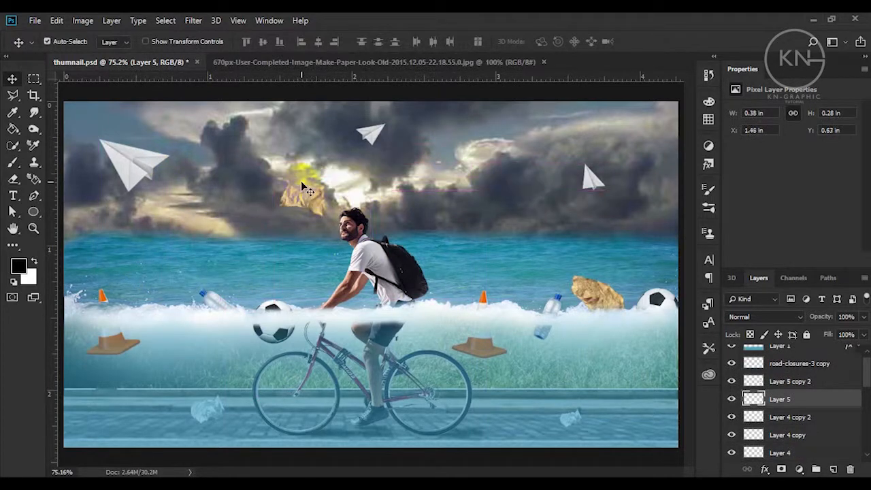
key("Delete")
Delete the large left airplane, and move the middle airplane to the sky's upper-left corner and the right one down toward the right edge
left_click(143, 163)
key("Delete")
left_click_drag(369, 133, 102, 136)
left_click_drag(594, 180, 630, 195)
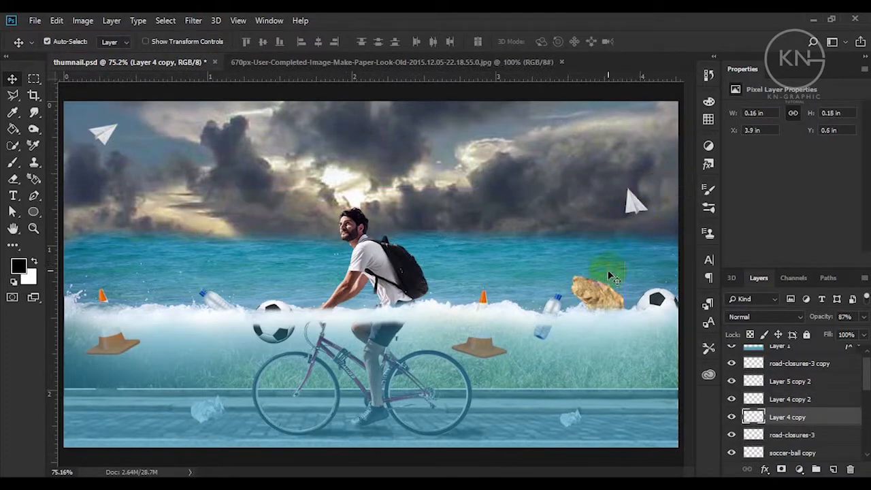